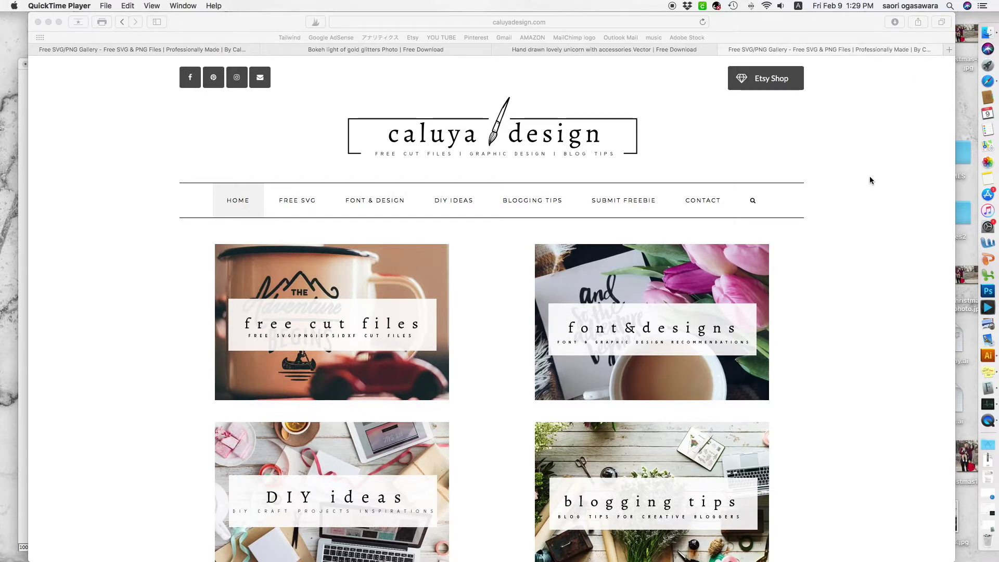
# - Look over the Caluya Design home page, from the category tiles to the greeting section
pyautogui.scroll(-5, 841, 203)
pyautogui.scroll(-5, 841, 207)
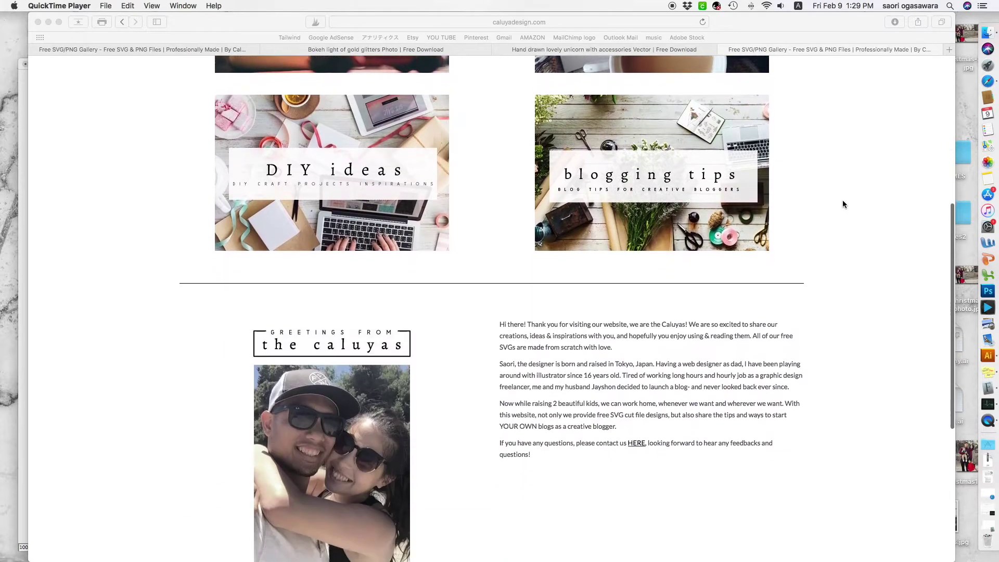
pyautogui.scroll(7, 842, 203)
pyautogui.scroll(3, 842, 203)
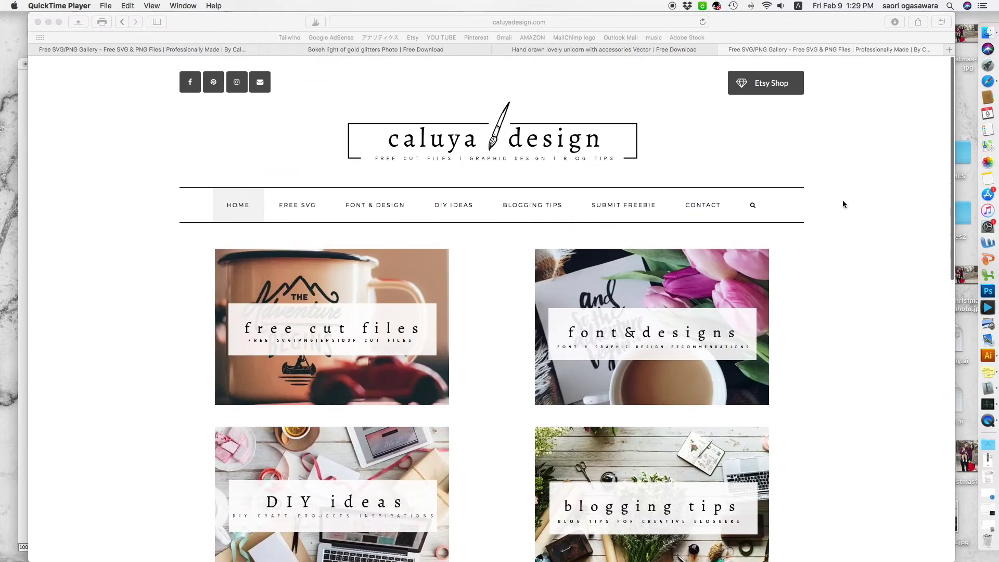
pyautogui.scroll(-1, 841, 203)
pyautogui.scroll(1, 843, 204)
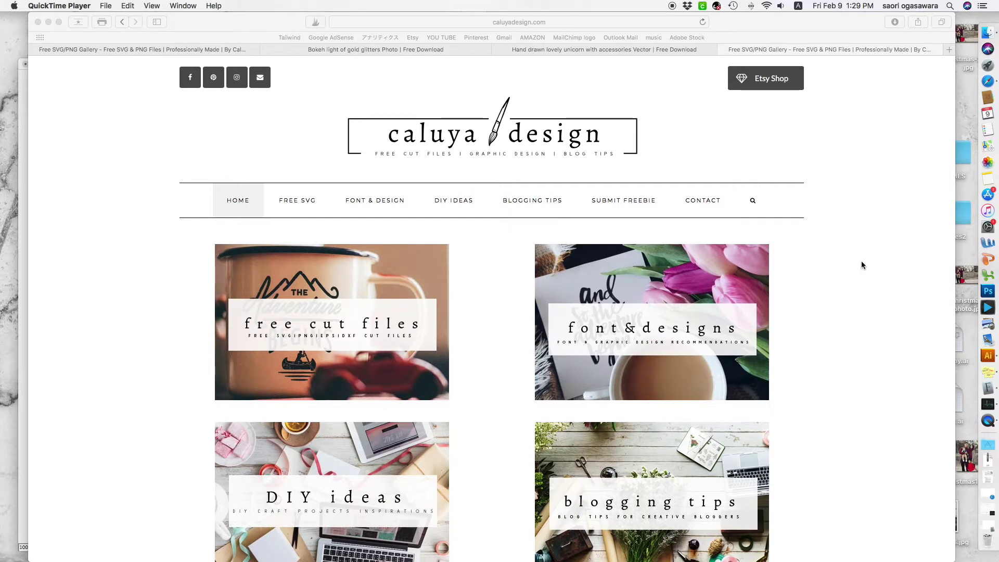
pyautogui.scroll(-2, 861, 265)
pyautogui.scroll(2, 861, 265)
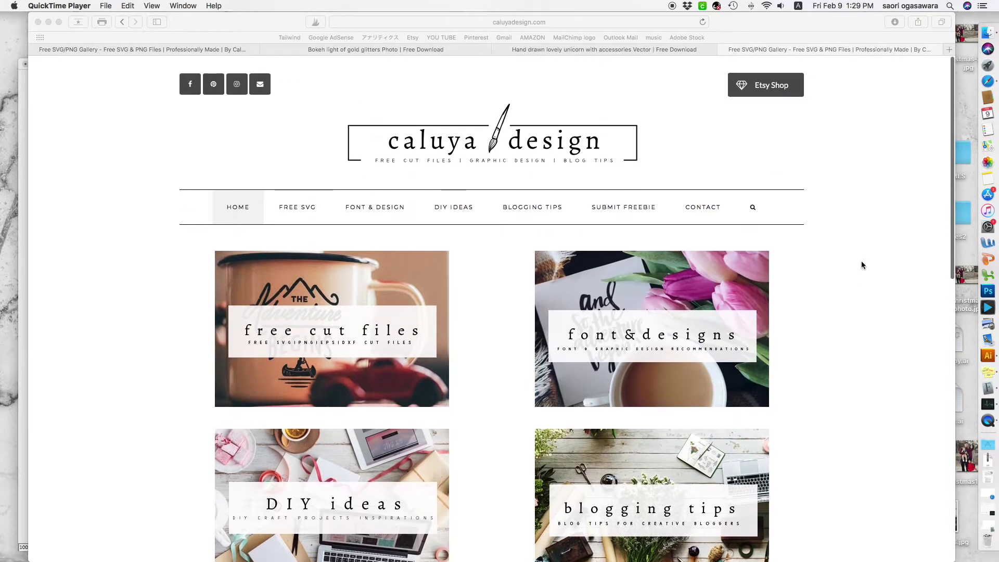
pyautogui.click(181, 311)
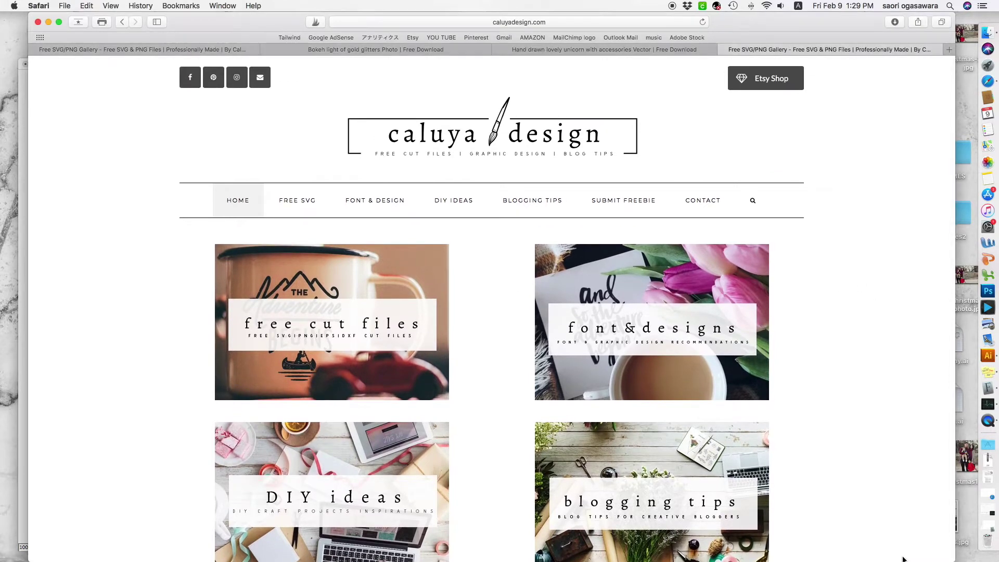
pyautogui.scroll(-2, 835, 380)
pyautogui.scroll(2, 835, 380)
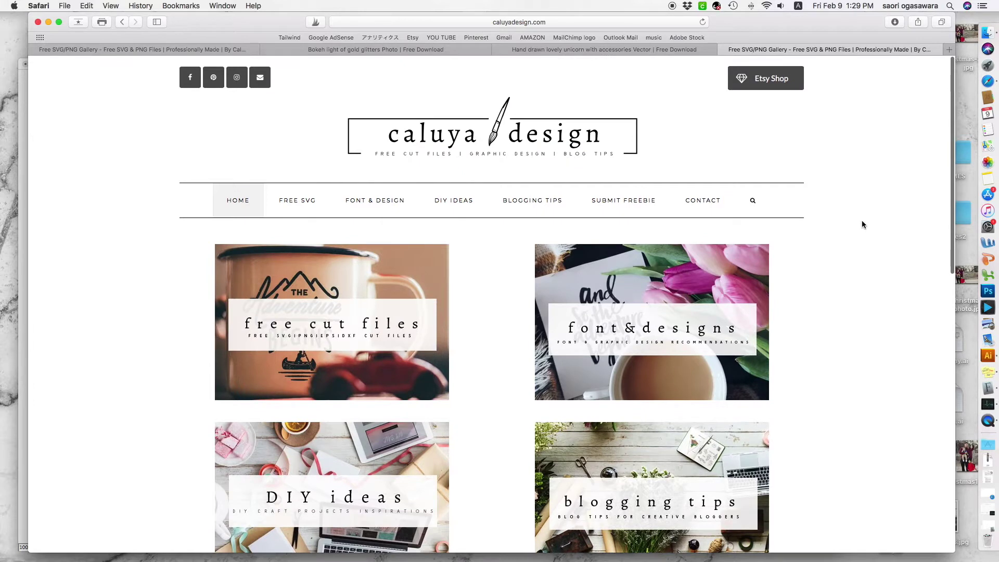
pyautogui.scroll(-1, 861, 224)
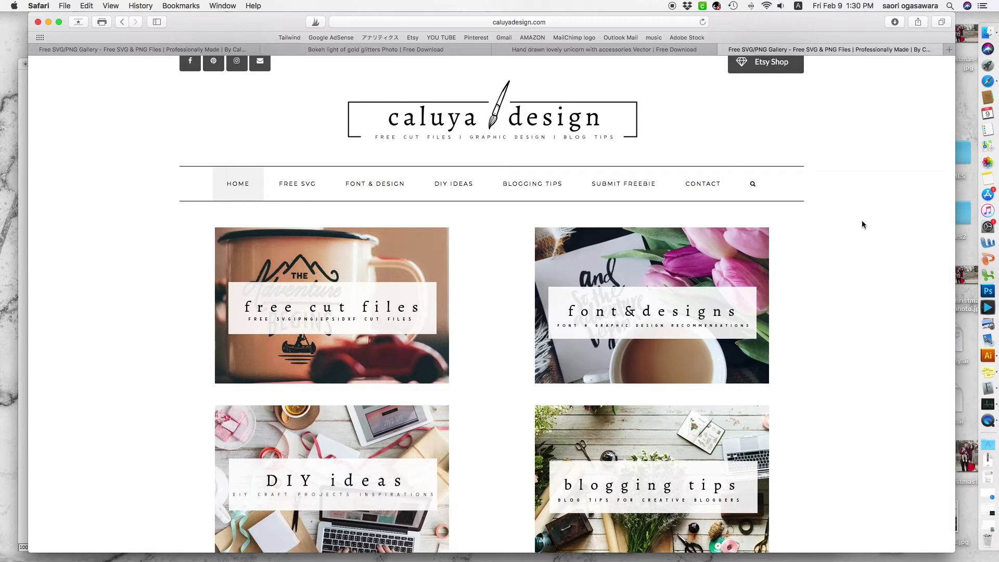
# - Switch to the unicorn.ai invitation in Illustrator and reposition its document window
pyautogui.hotkey('ctrl', 'Up')
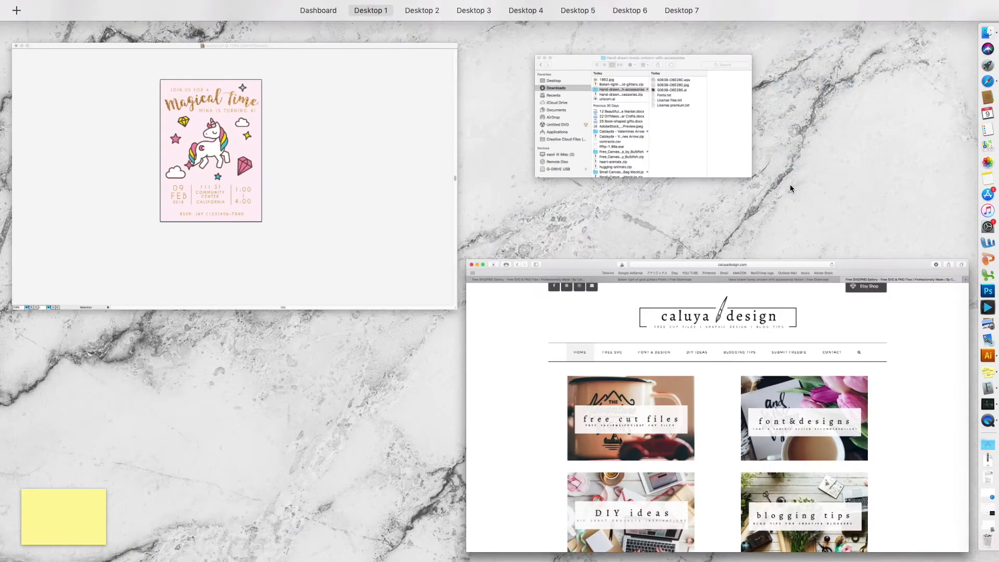
pyautogui.click(109, 227)
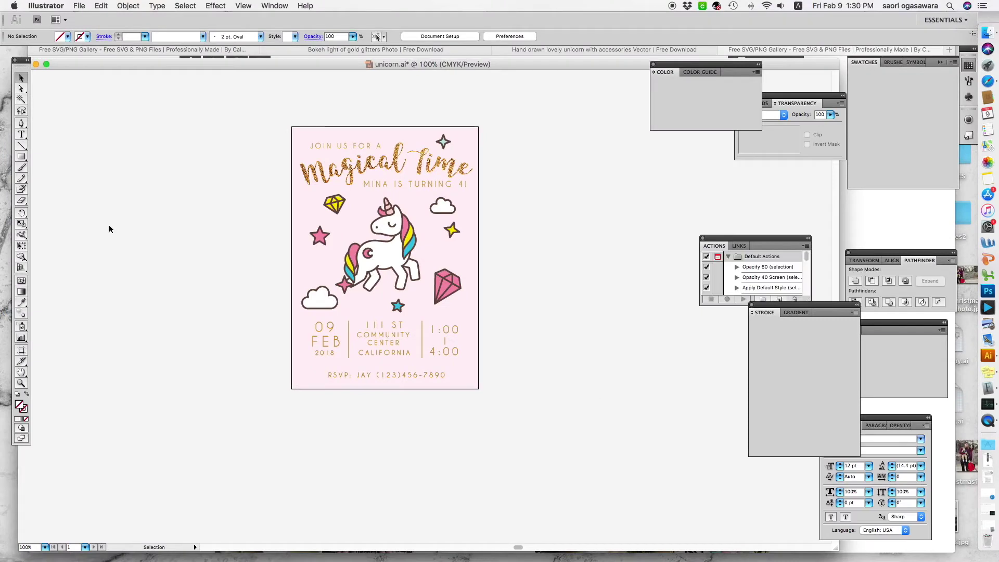
pyautogui.moveTo(437, 65)
pyautogui.mouseDown()
pyautogui.moveTo(452, 63)
pyautogui.moveTo(445, 53)
pyautogui.mouseUp()
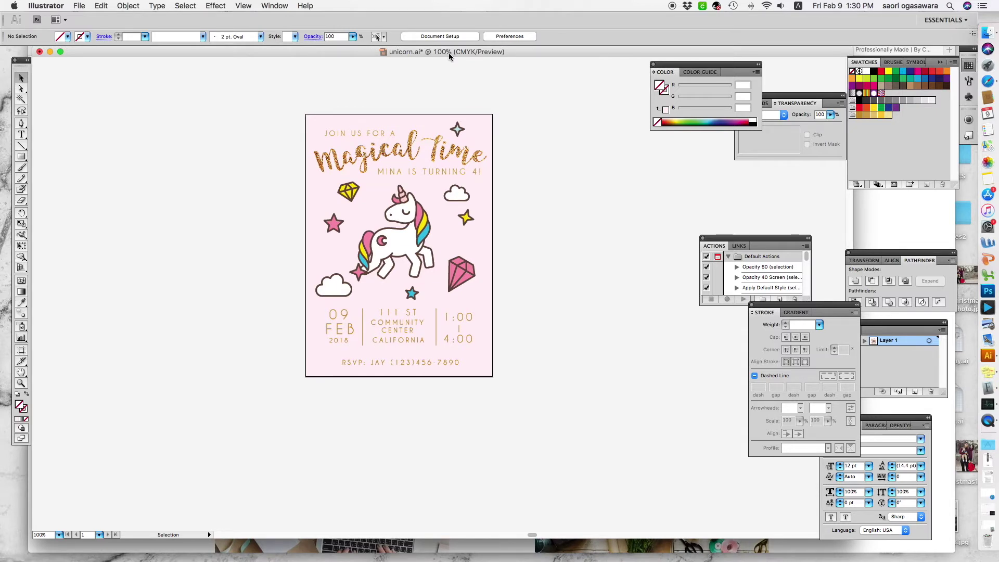
pyautogui.moveTo(448, 52); pyautogui.dragTo(468, 62)
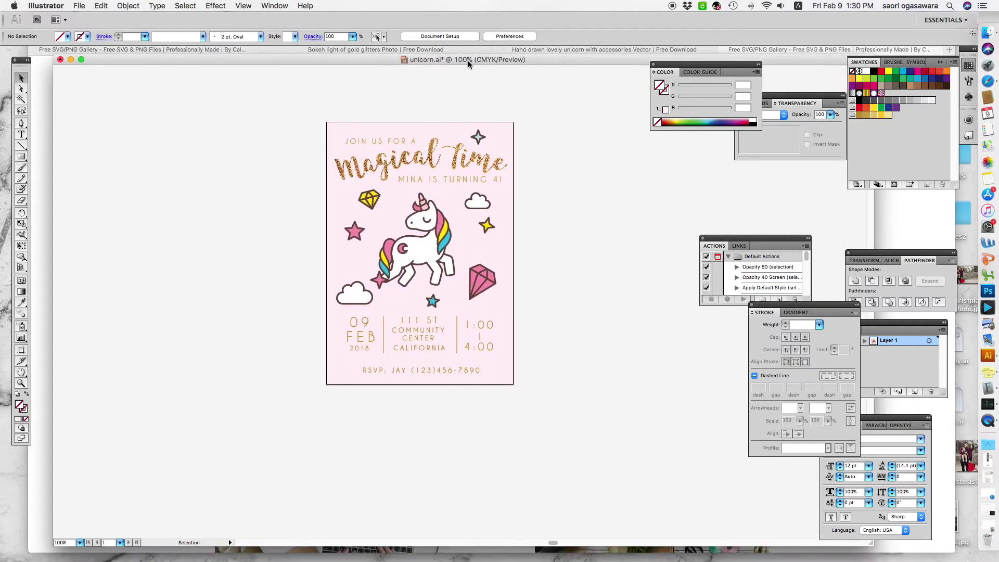
pyautogui.moveTo(537, 61); pyautogui.dragTo(524, 61)
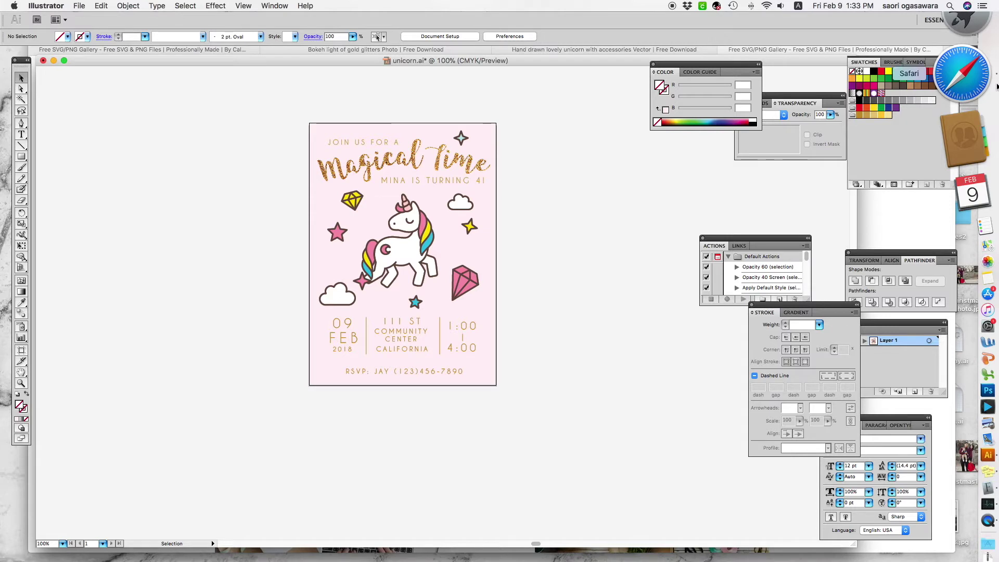
# - Shift the yellow star beside the unicorn slightly down on the invitation and clear the selection
pyautogui.click(407, 236)
pyautogui.click(349, 208)
pyautogui.click(337, 232)
pyautogui.click(340, 300)
pyautogui.moveTo(469, 226); pyautogui.dragTo(468, 234)
pyautogui.click(536, 211)
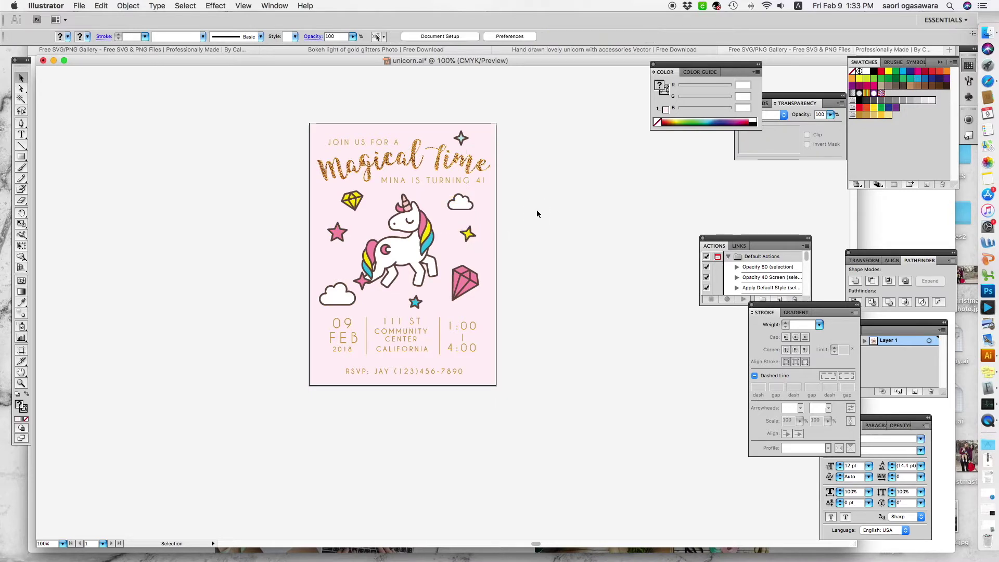
# - Nudge the pink gem slightly up and the sparkle above the title slightly to the right
pyautogui.moveTo(470, 283); pyautogui.dragTo(470, 279)
pyautogui.click(507, 167)
pyautogui.moveTo(460, 138); pyautogui.dragTo(462, 138)
pyautogui.click(504, 111)
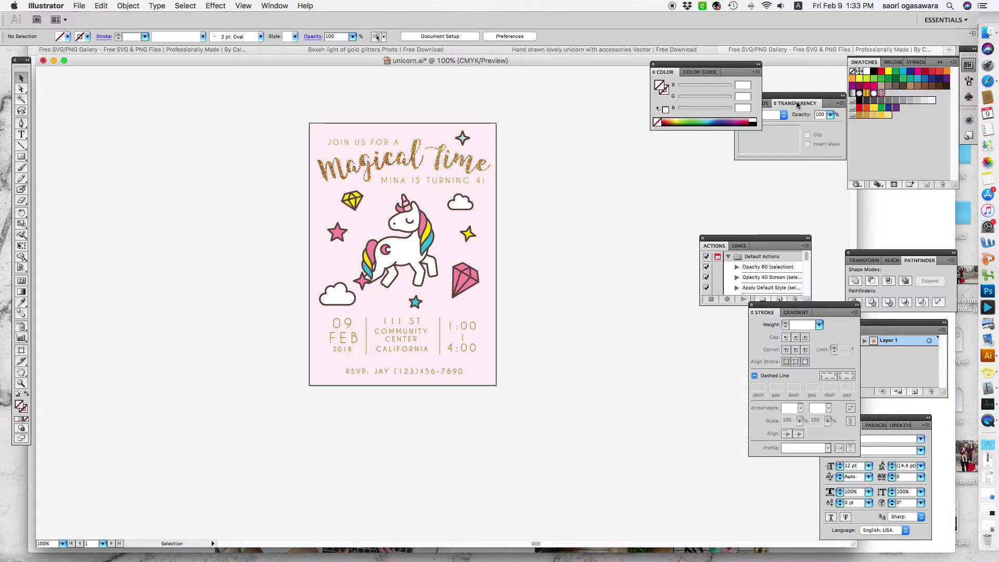
# - Switch to Safari and load freepik.com in place of the Caluya Design page
pyautogui.hotkey('ctrl', 'Up')
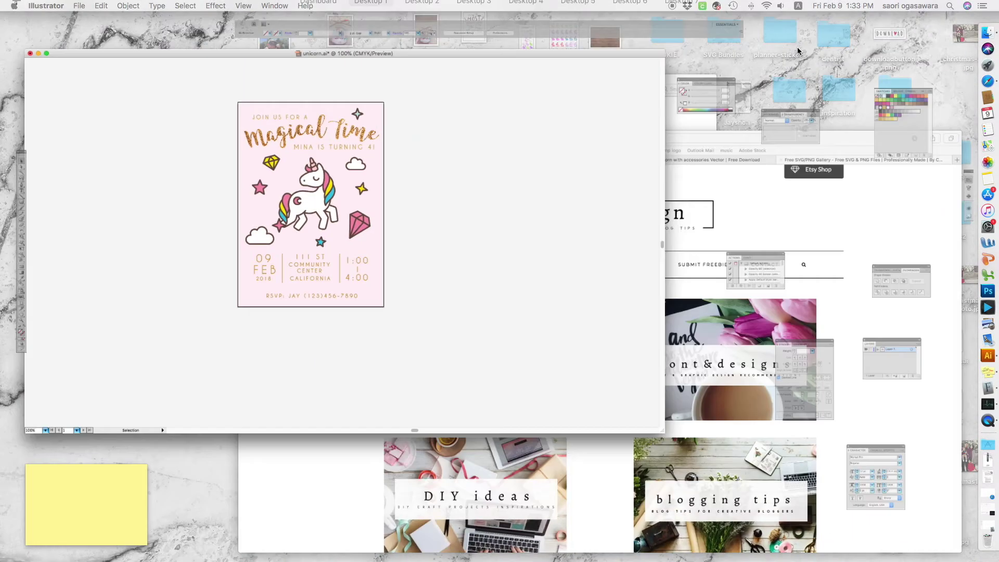
pyautogui.click(702, 416)
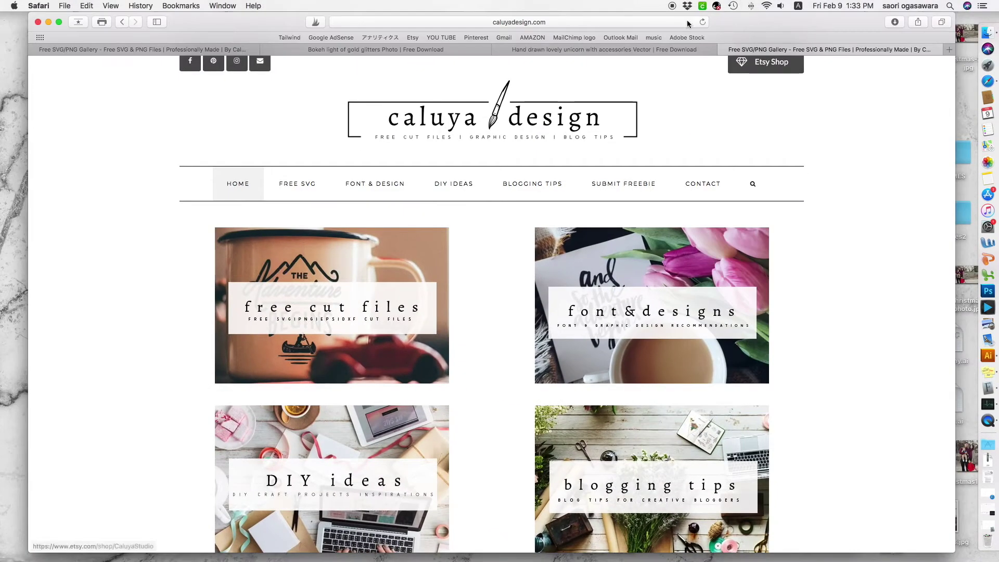
pyautogui.click(605, 23)
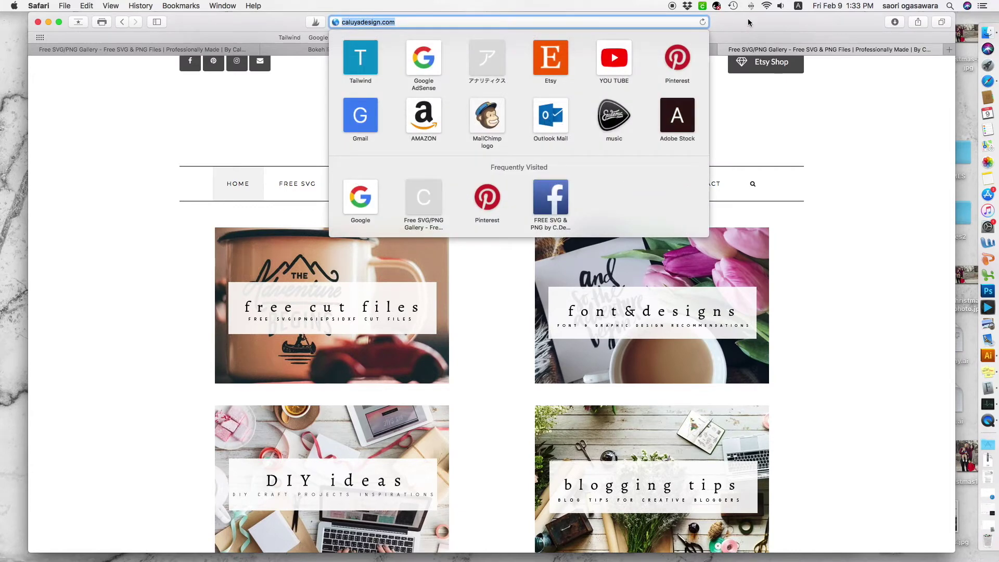
pyautogui.press('BackSpace')
pyautogui.write('free')
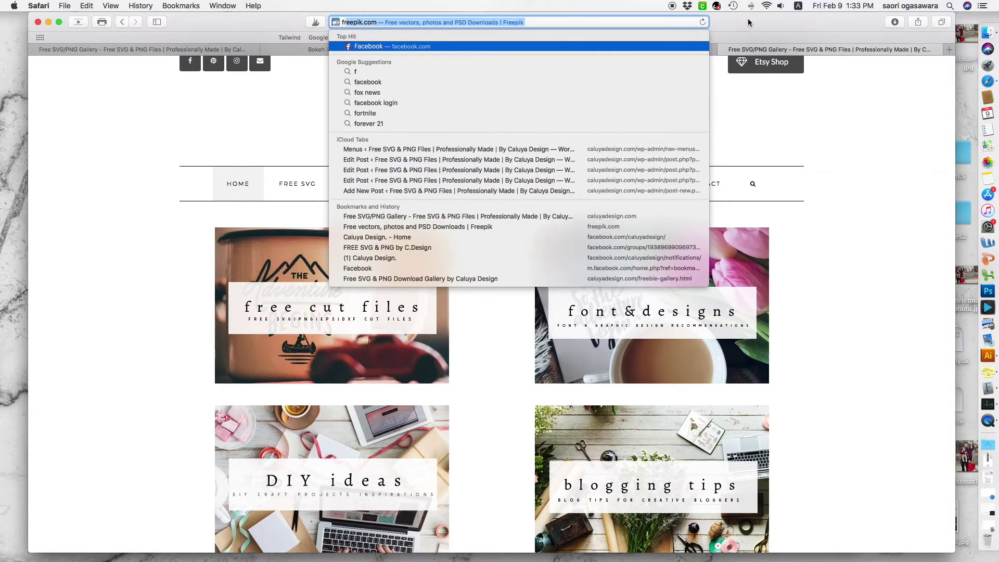
pyautogui.write('pik.com')
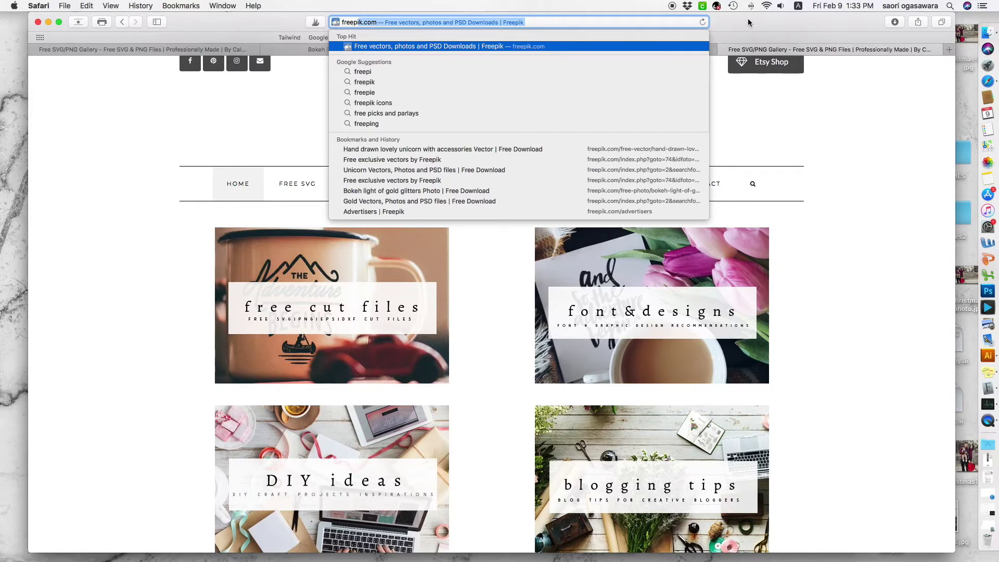
pyautogui.press('Return')
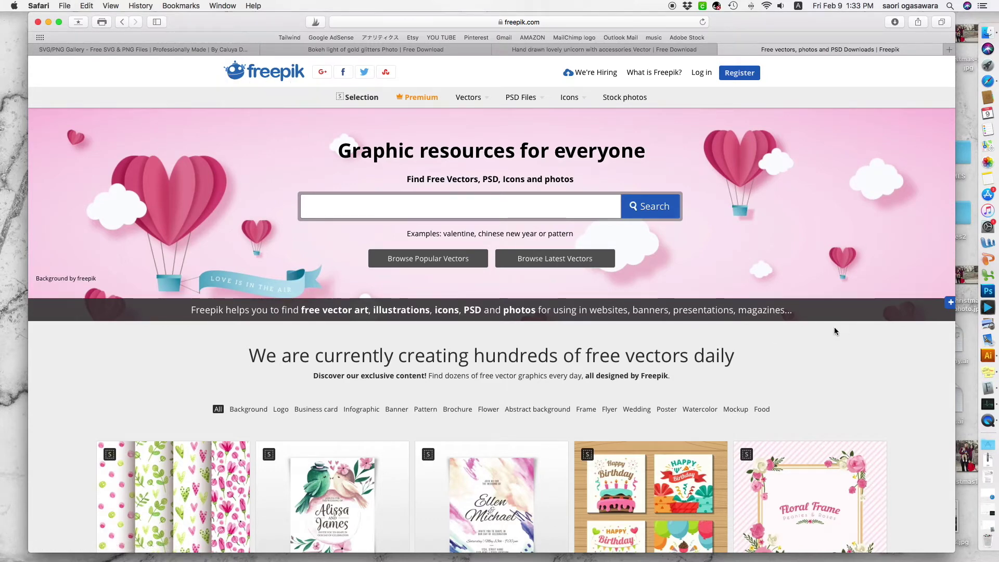
# - View the Freepik pages for the hand drawn lovely unicorn vector and the bokeh gold glitters photo
pyautogui.scroll(-10, 837, 332)
pyautogui.press('super+bracketleft')
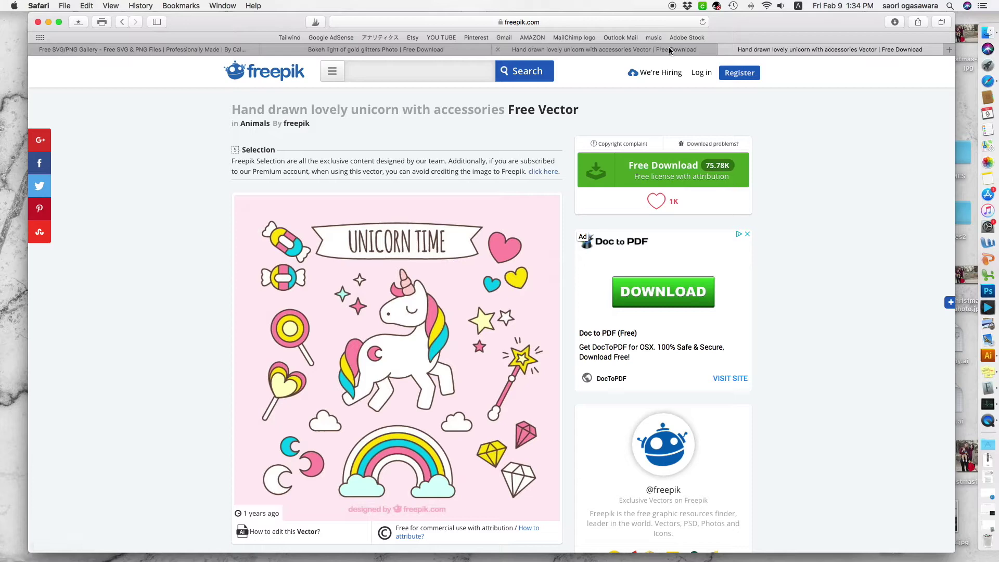
pyautogui.click(405, 50)
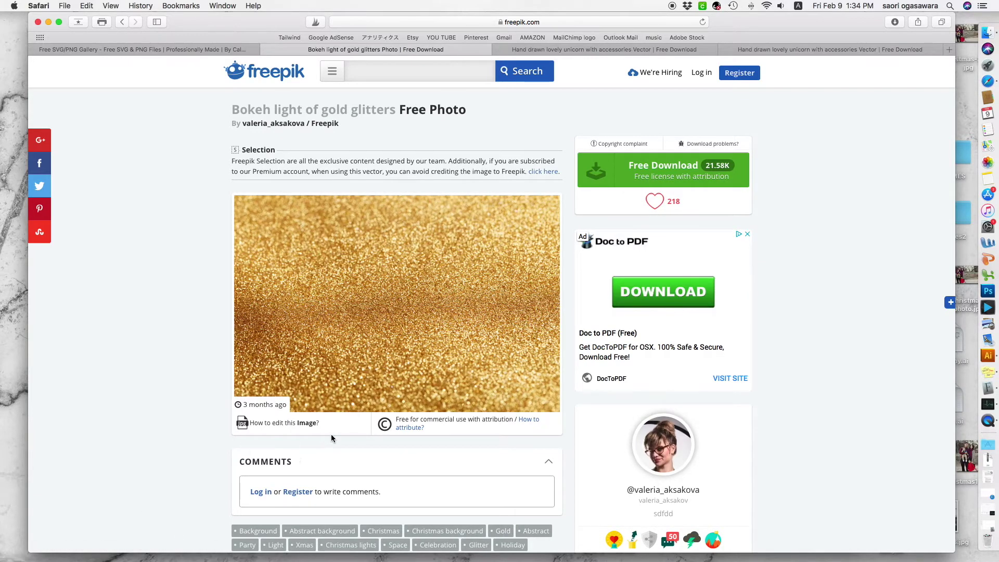
pyautogui.click(567, 52)
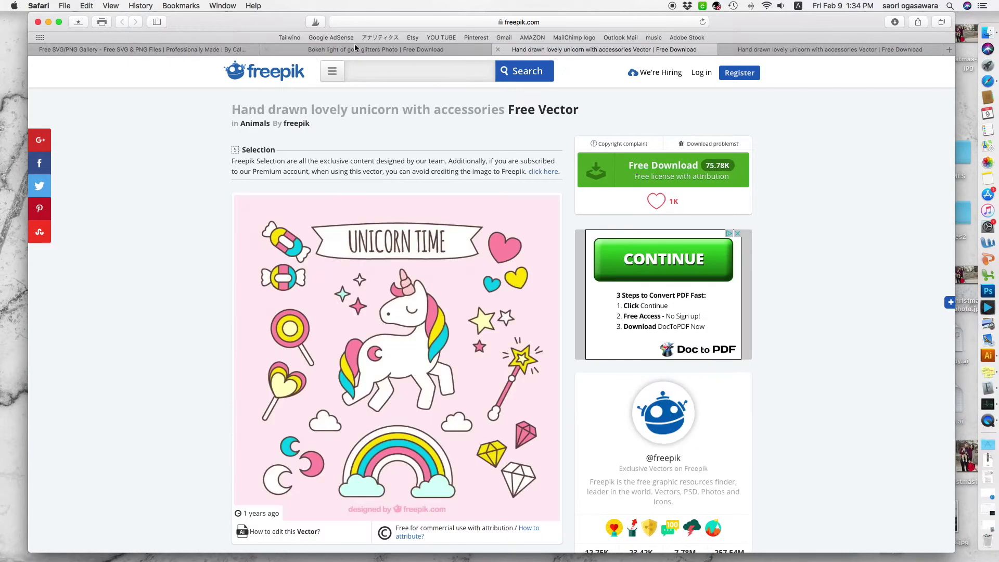
pyautogui.scroll(-3, 858, 178)
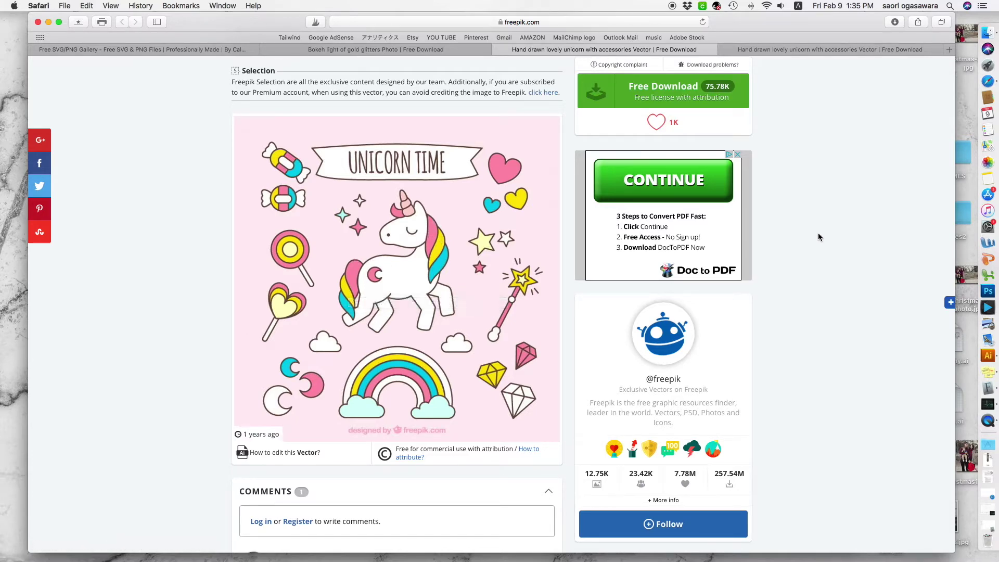
# - Close the duplicate page of the hand drawn lovely unicorn vector
pyautogui.click(797, 51)
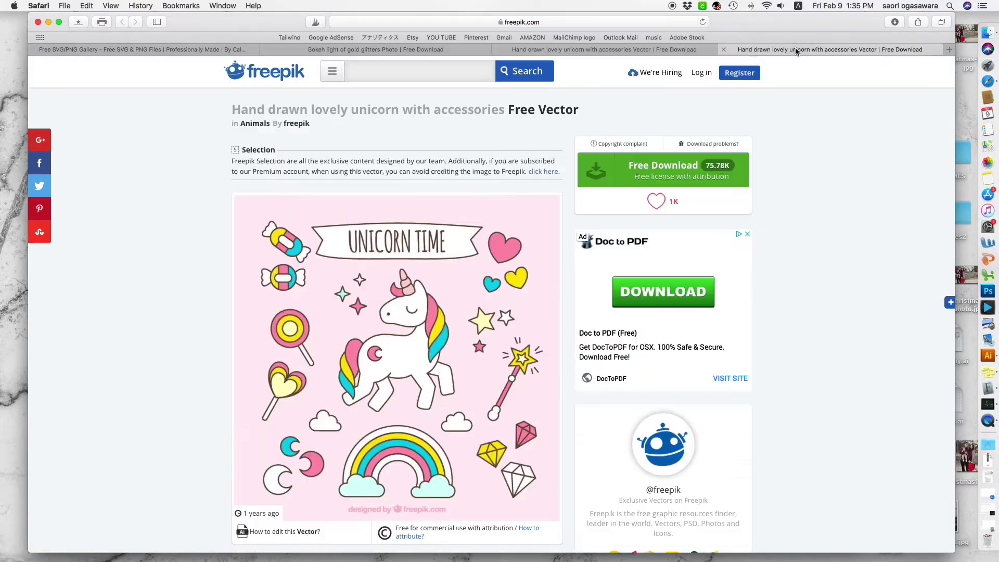
pyautogui.click(723, 49)
pyautogui.scroll(2, 819, 155)
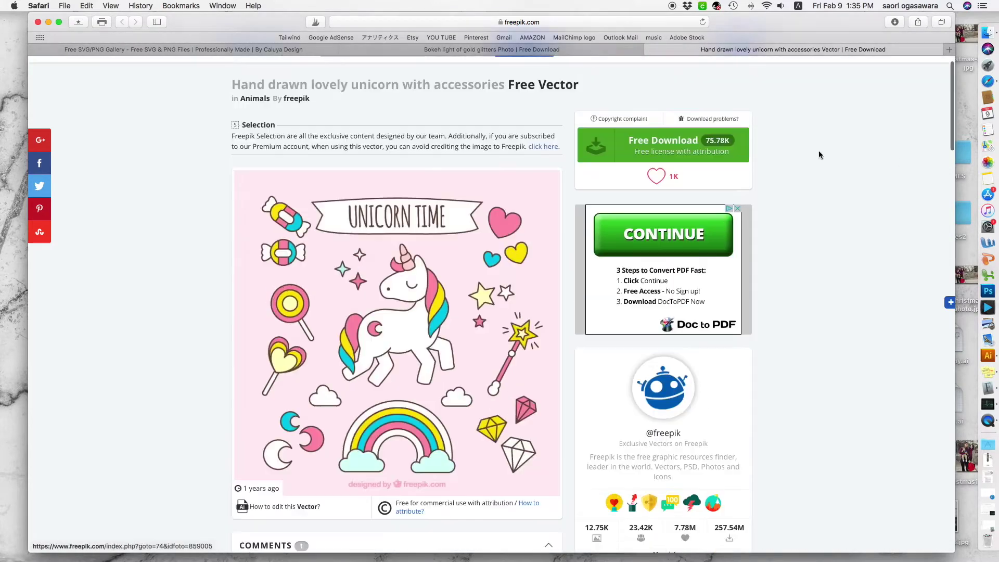
# - Revisit the bokeh gold glitters photo page, checking the unicorn vector page in between
pyautogui.click(598, 50)
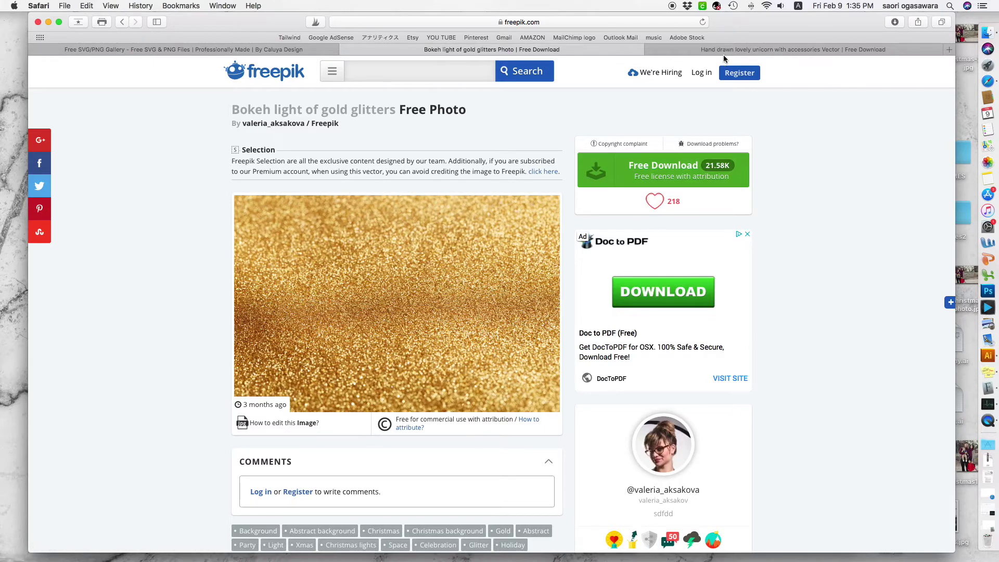
pyautogui.click(678, 50)
pyautogui.click(607, 50)
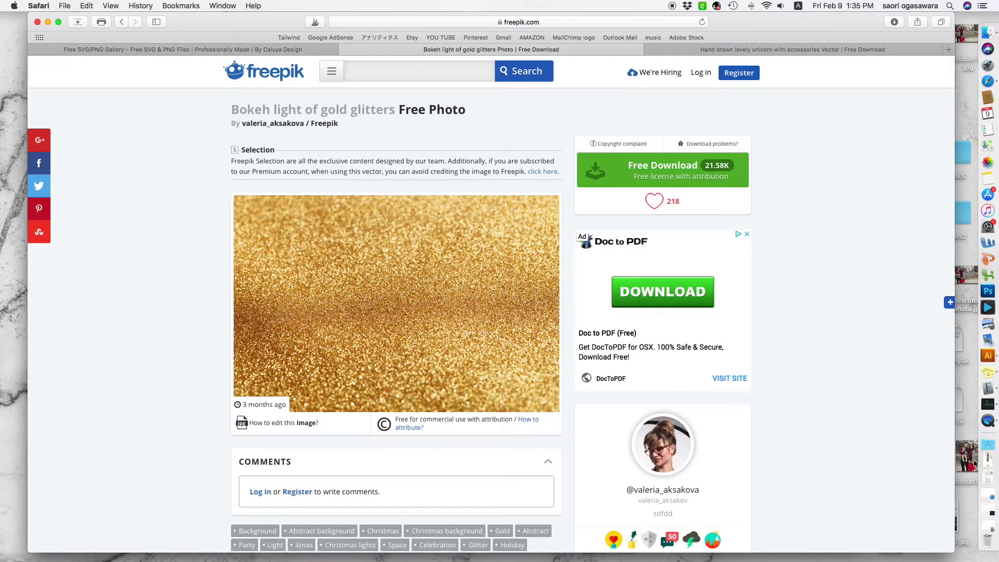
# - Switch to the Finder window showing the unicorn download folder, move it lower and widen the Downloads file column
pyautogui.hotkey('ctrl', 'Up')
pyautogui.click(778, 341)
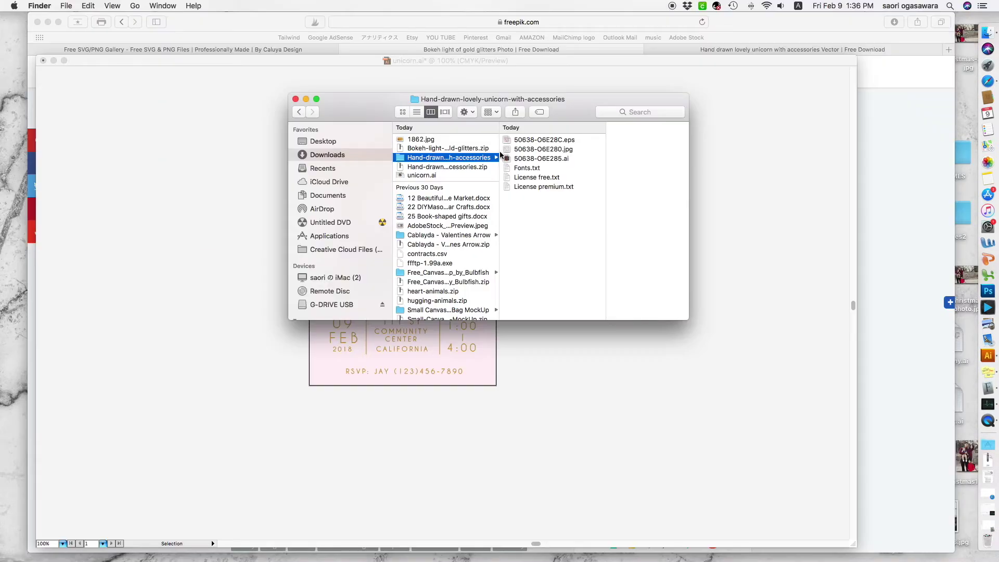
pyautogui.moveTo(554, 115); pyautogui.dragTo(577, 184)
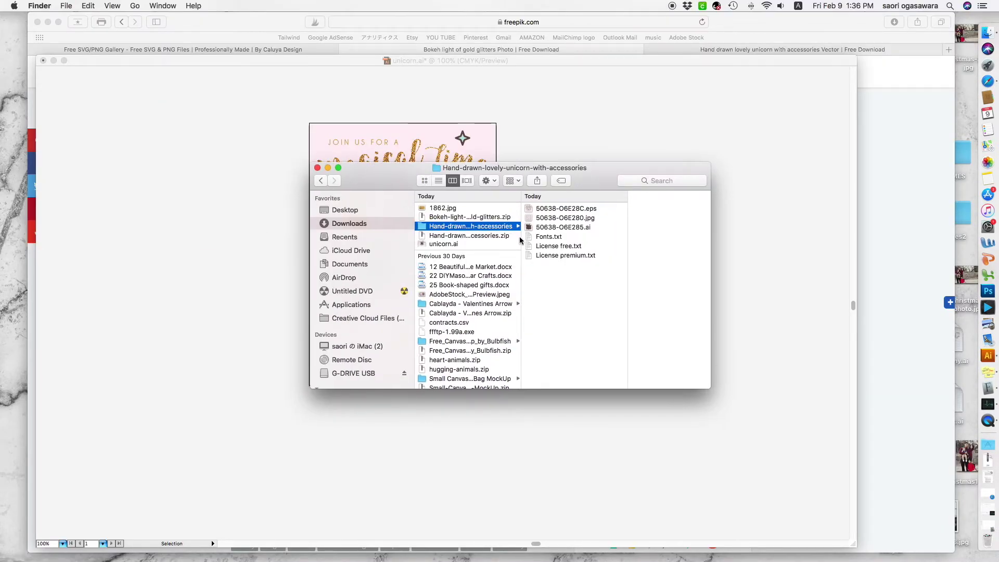
pyautogui.moveTo(519, 237)
pyautogui.mouseDown()
pyautogui.moveTo(617, 239)
pyautogui.moveTo(520, 234)
pyautogui.moveTo(533, 242)
pyautogui.mouseUp()
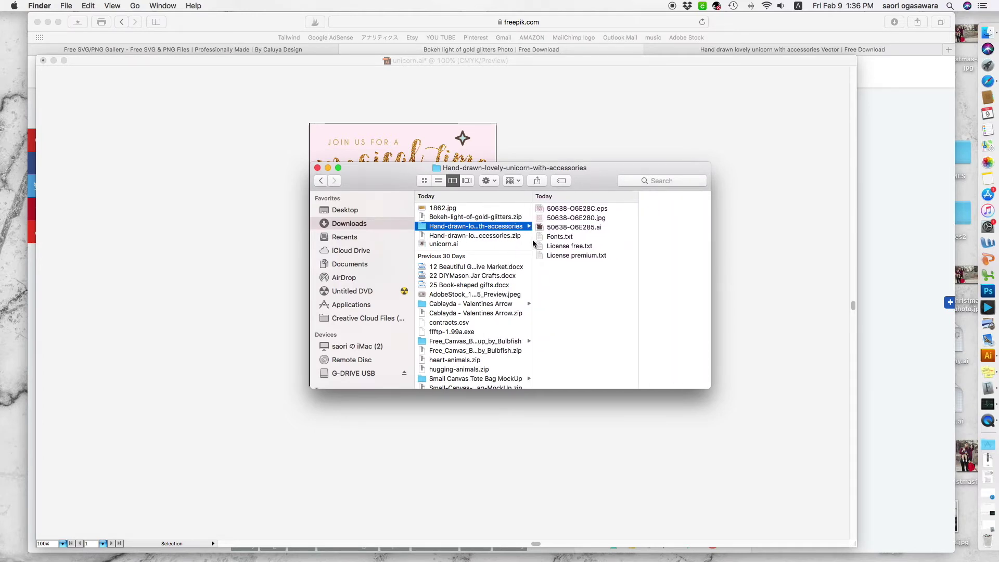
# - Preview the downloaded unicorn files and open 50638-O6E285.ai in Illustrator, accepting the import
pyautogui.click(604, 209)
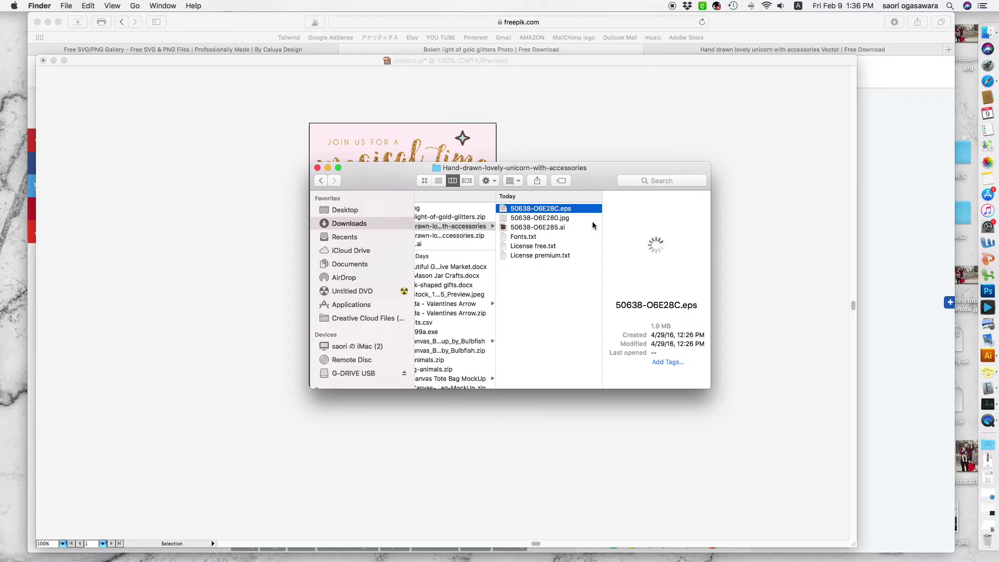
pyautogui.press('Down')
pyautogui.press('Up')
pyautogui.press('Down')
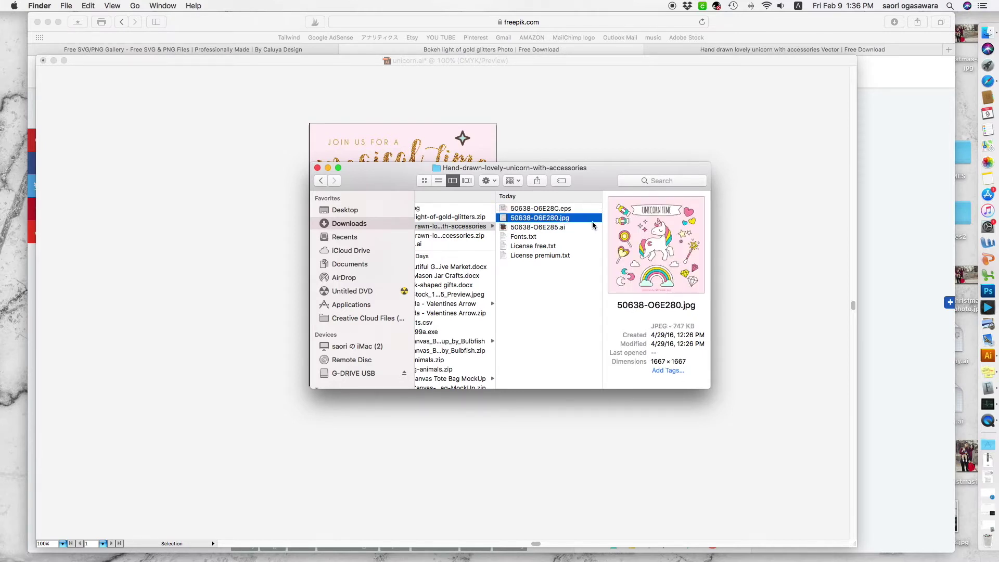
pyautogui.press('Down')
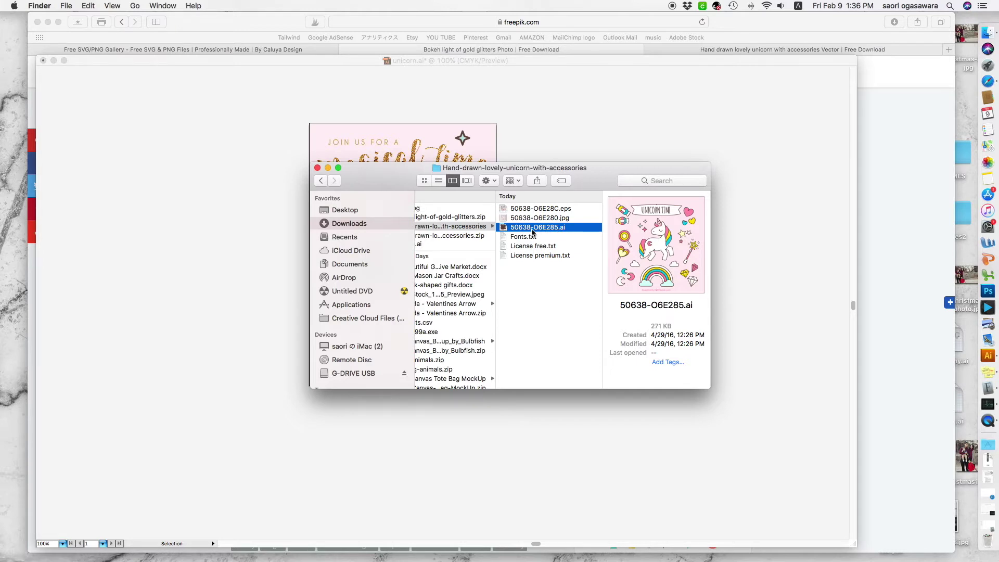
pyautogui.moveTo(508, 230); pyautogui.dragTo(972, 423)
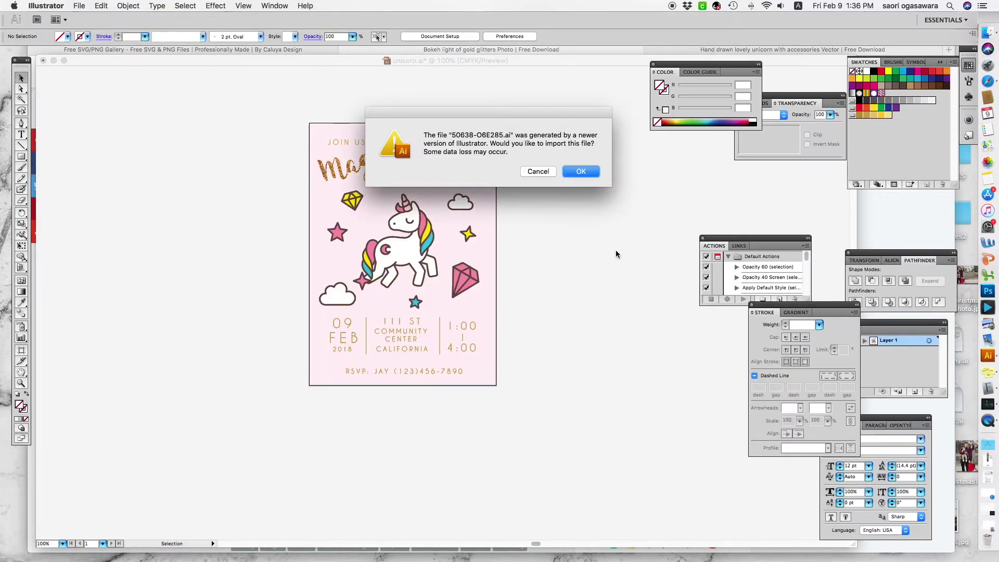
pyautogui.click(584, 172)
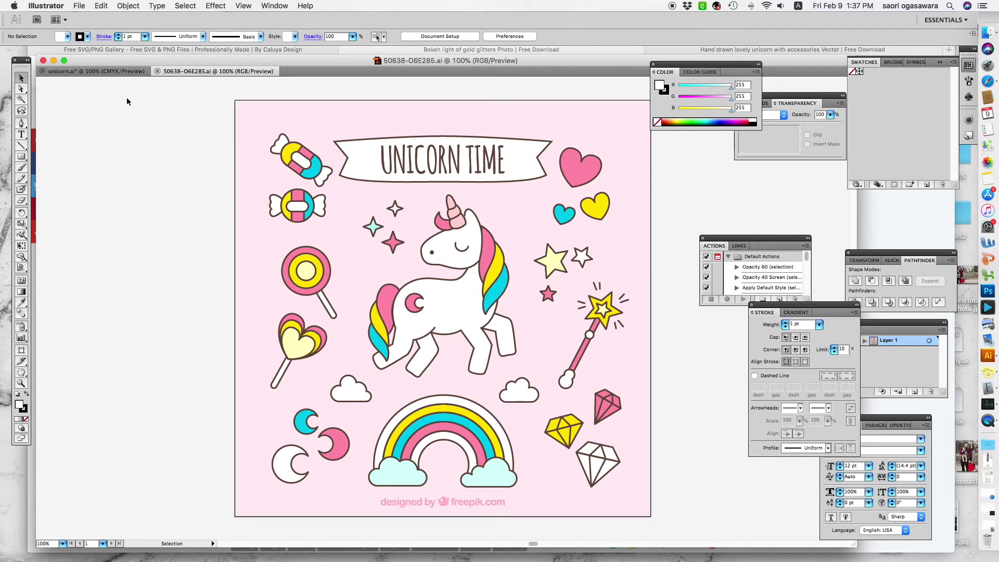
# - Start a new document named unicorn with its units set to inches
pyautogui.click(80, 5)
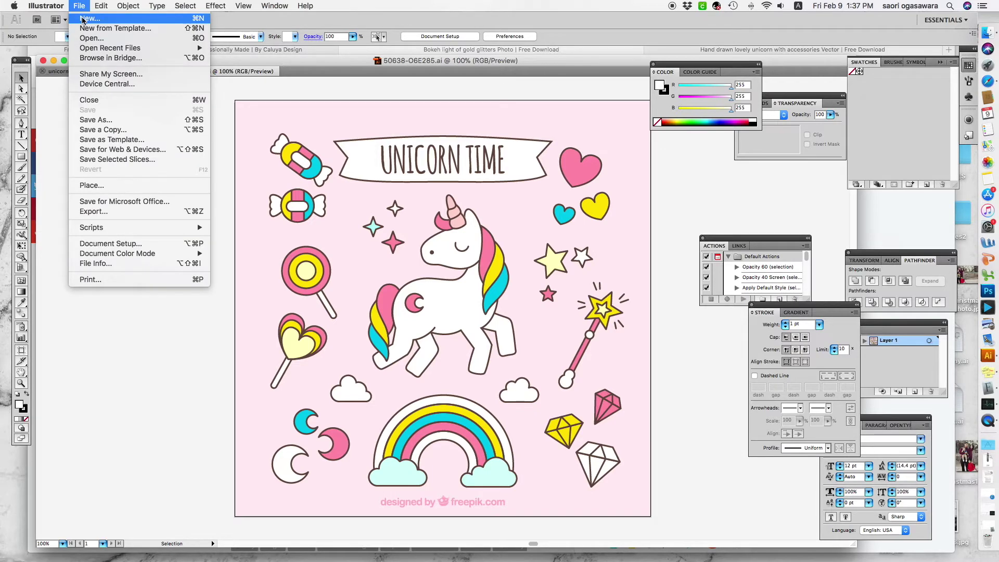
pyautogui.click(83, 19)
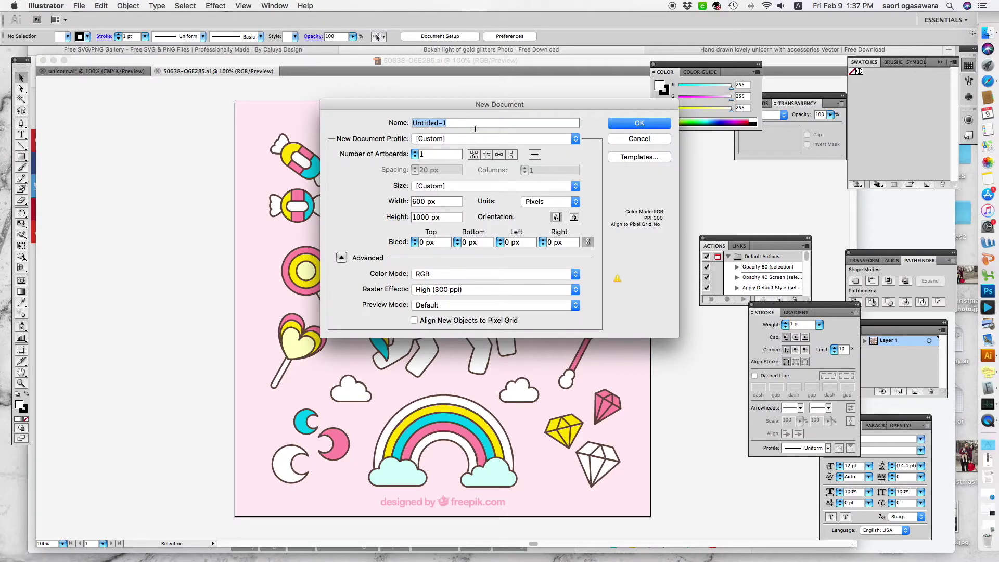
pyautogui.write('unicorn')
pyautogui.click(576, 202)
pyautogui.click(599, 195)
pyautogui.click(561, 204)
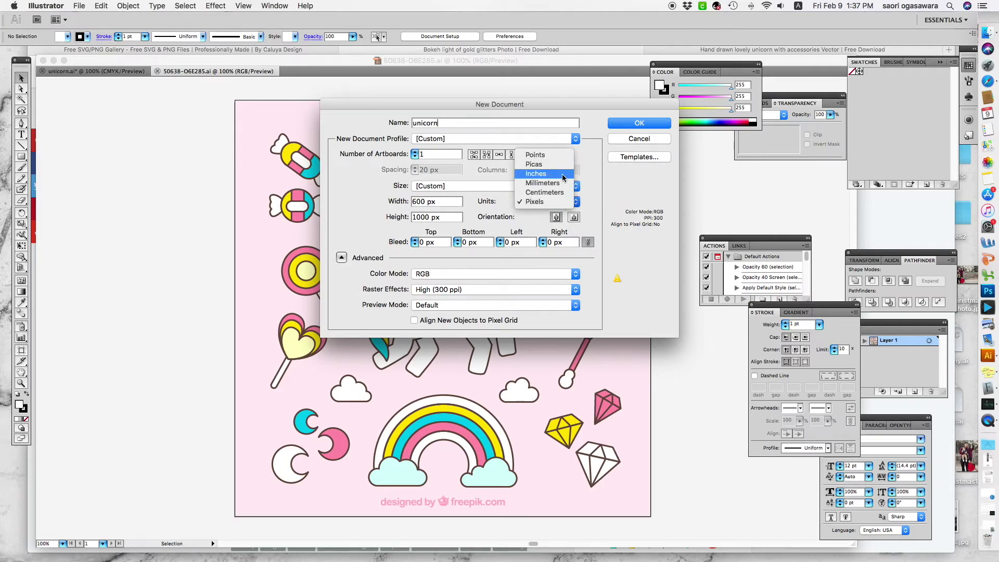
pyautogui.click(541, 173)
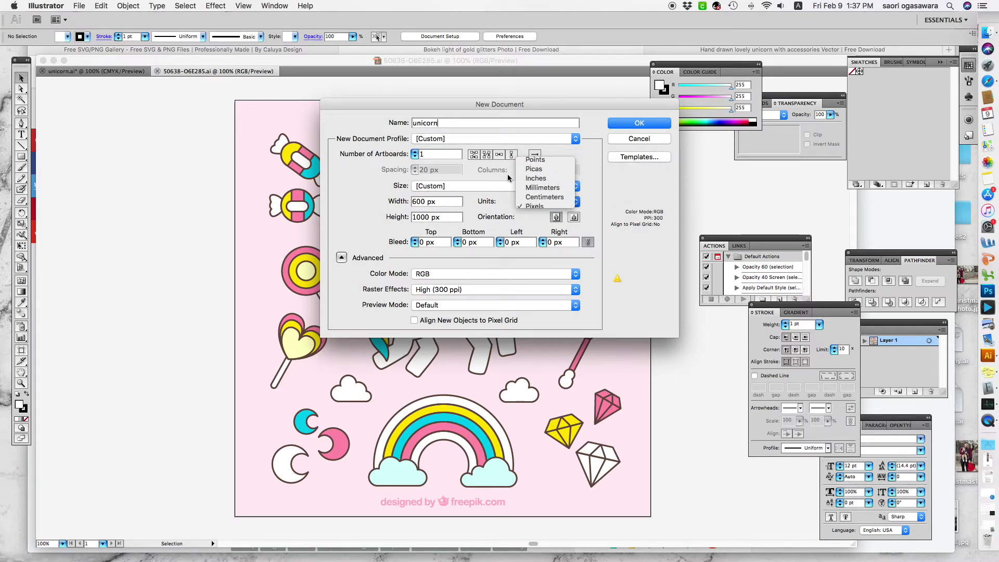
# - Set the new document's width to 5 in and height to 7 in
pyautogui.doubleClick(429, 202)
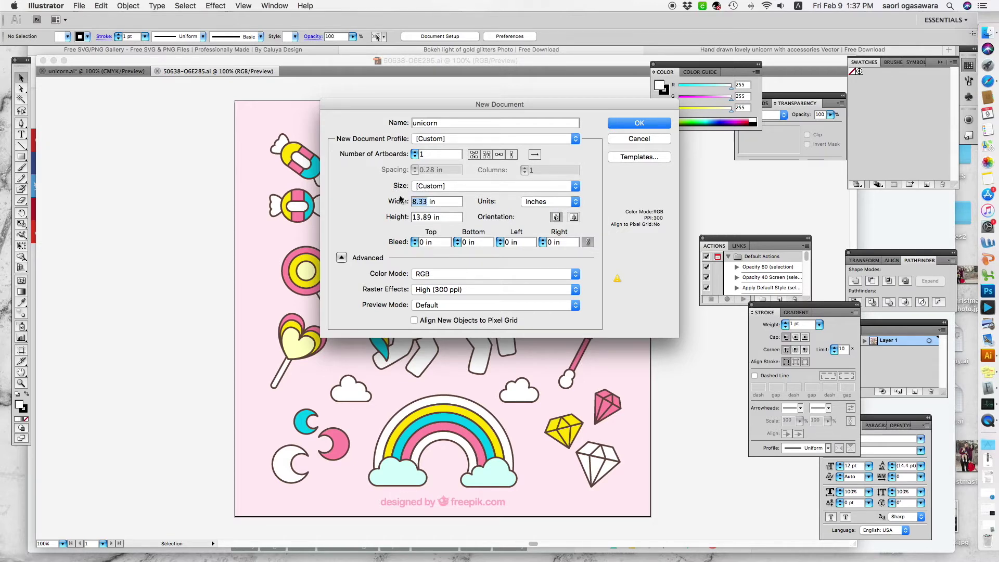
pyautogui.write('7')
pyautogui.doubleClick(432, 217)
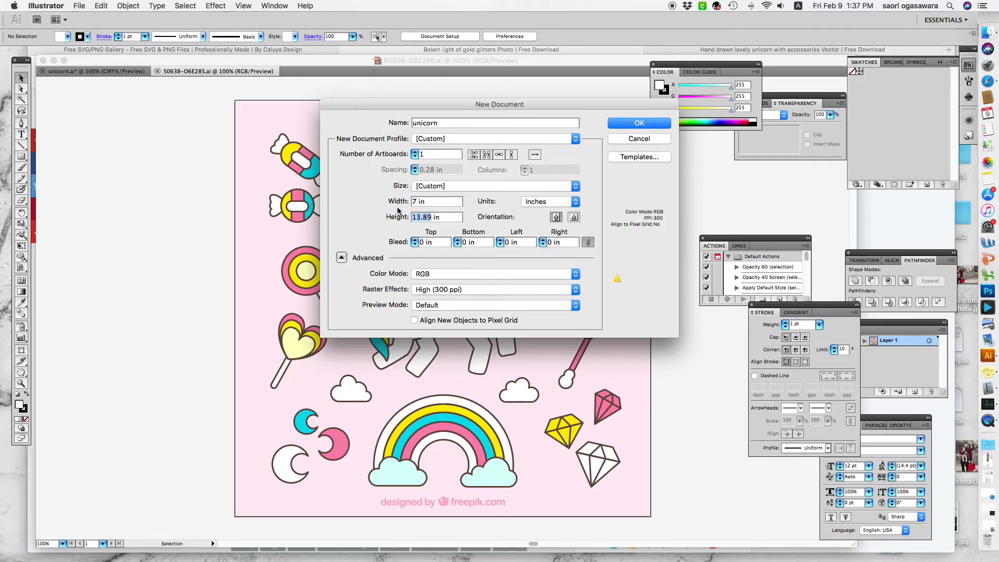
pyautogui.doubleClick(411, 201)
pyautogui.press('Tab')
pyautogui.write('7')
# - Set the new document's color mode to CMYK with 300 ppi raster effects and create the document
pyautogui.click(341, 257)
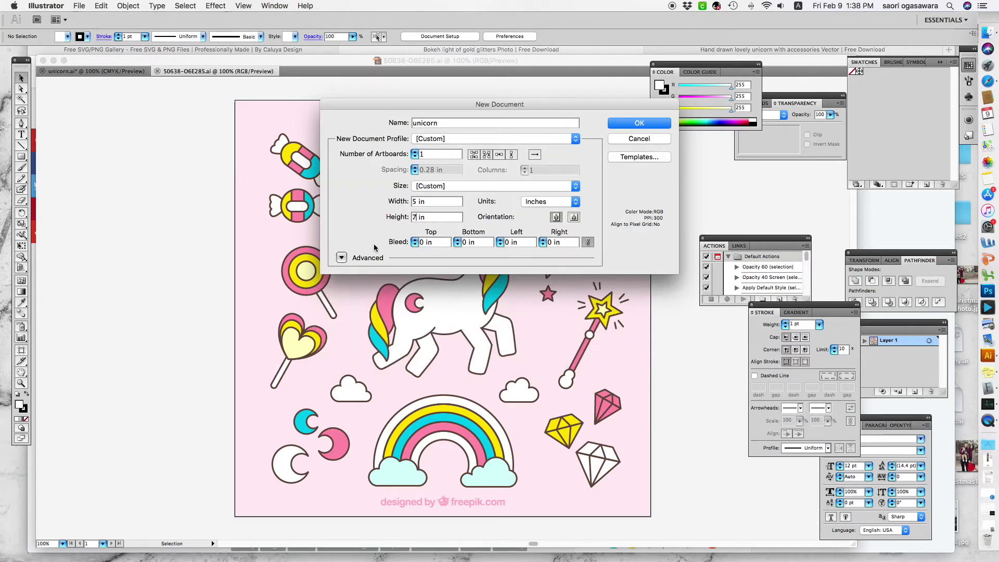
pyautogui.click(342, 256)
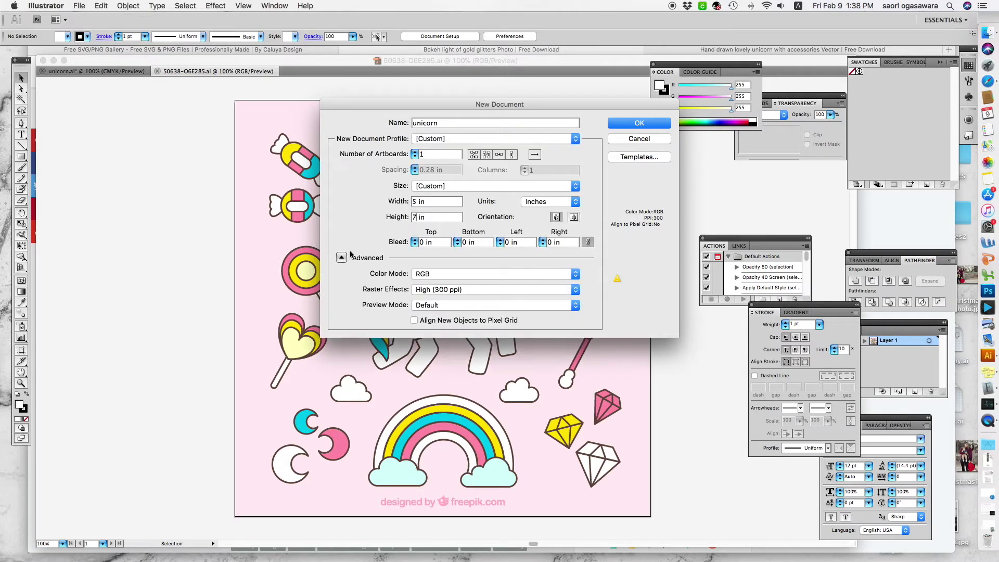
pyautogui.click(559, 274)
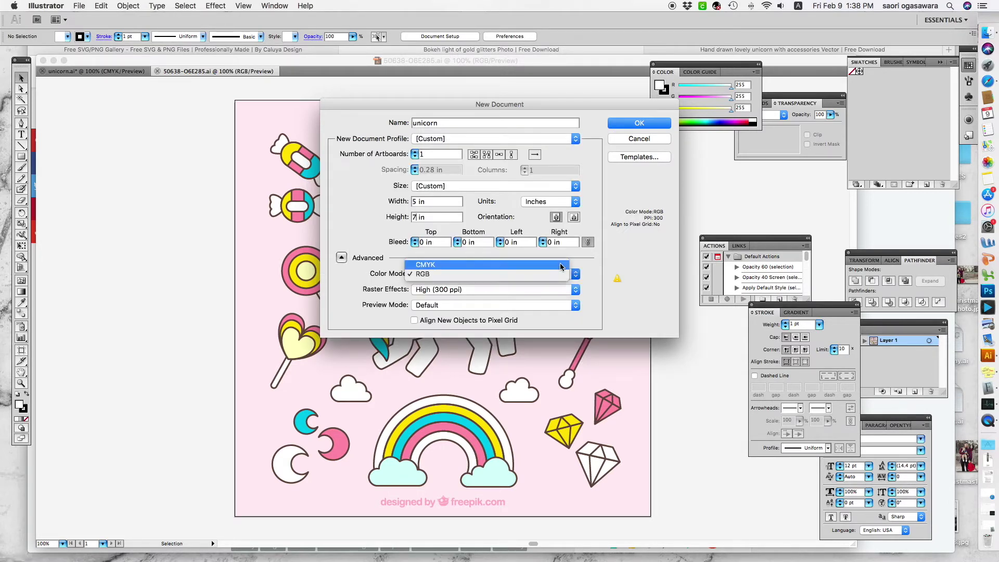
pyautogui.click(559, 263)
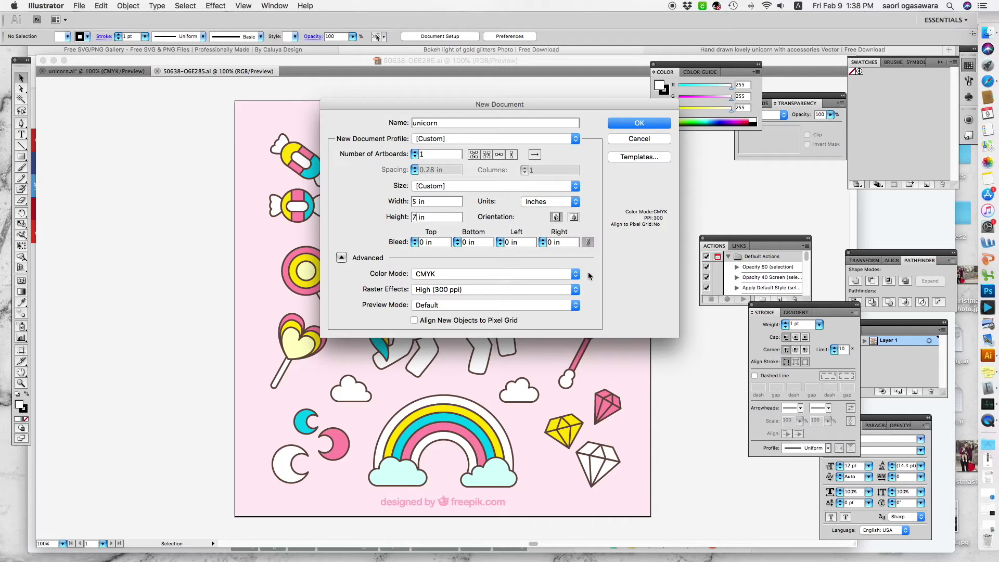
pyautogui.click(570, 276)
pyautogui.click(567, 283)
pyautogui.moveTo(621, 279)
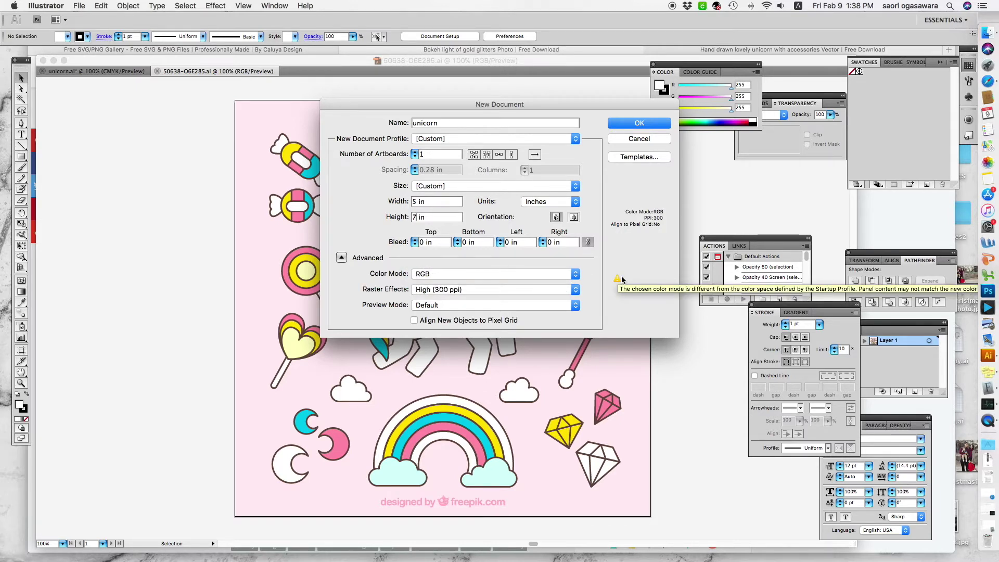
pyautogui.click(619, 278)
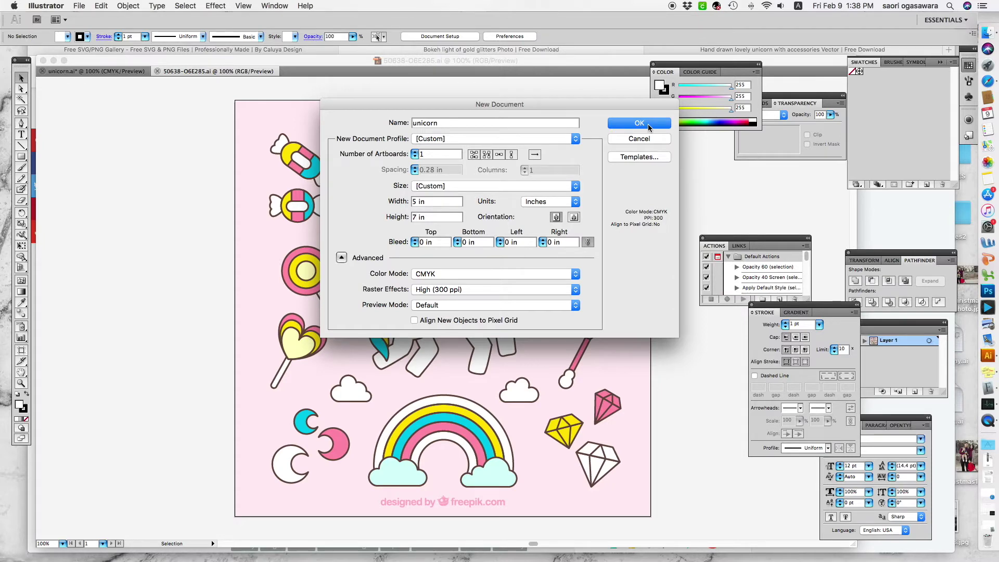
pyautogui.click(640, 124)
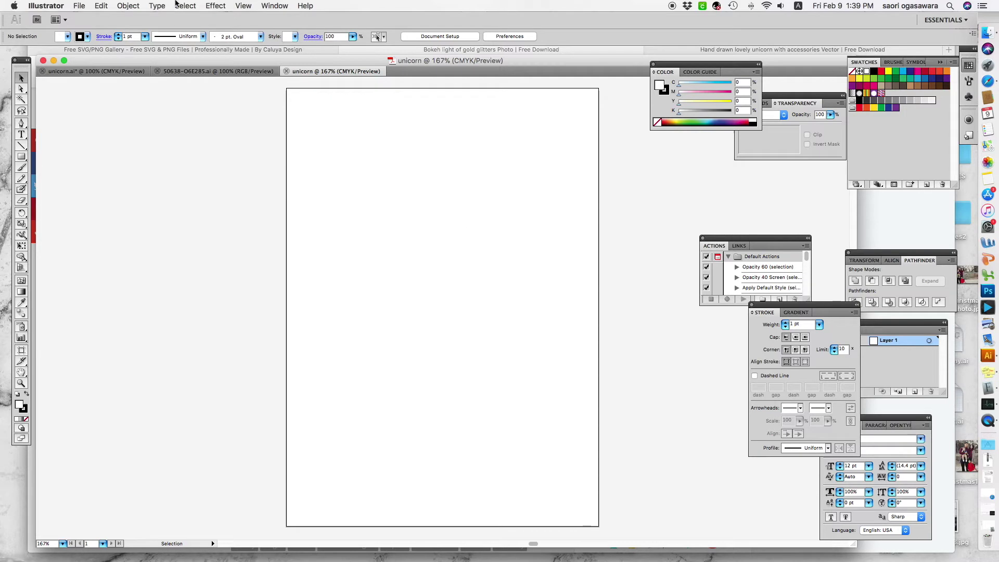
# - Release the clipping masks on the unicorn artwork in 50638-O6E285.ai and clear the selection
pyautogui.click(181, 72)
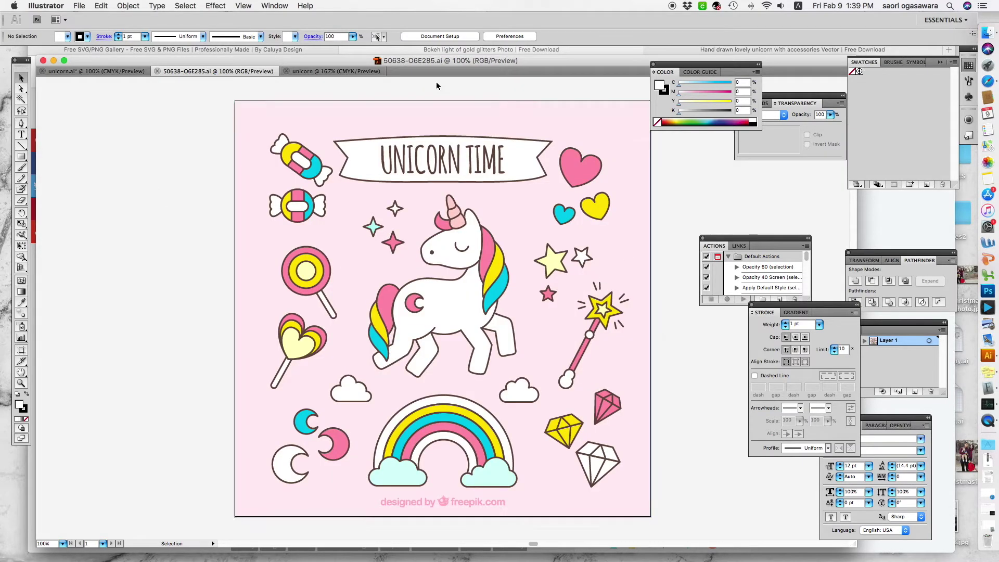
pyautogui.click(510, 138)
pyautogui.moveTo(505, 258); pyautogui.dragTo(470, 257)
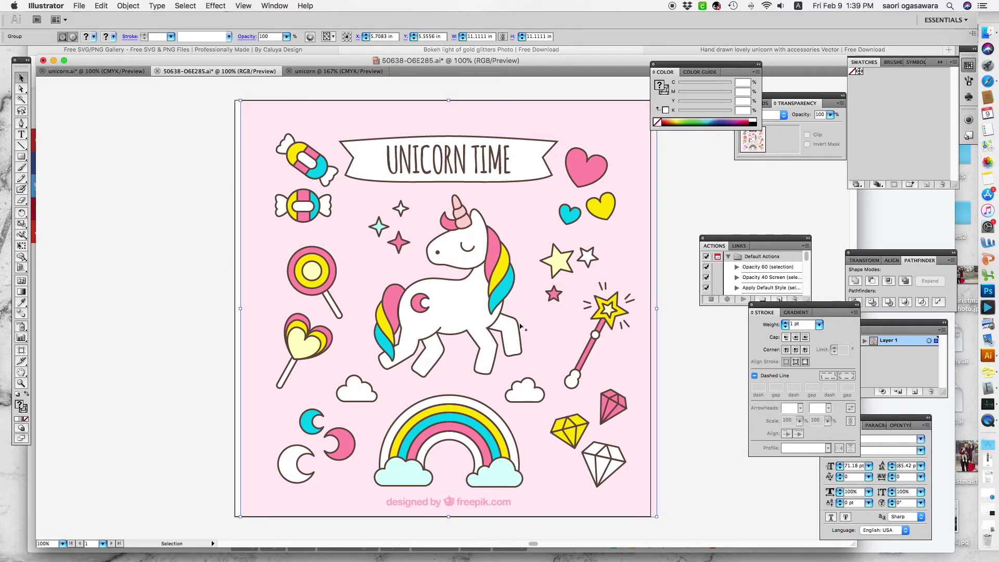
pyautogui.moveTo(482, 314); pyautogui.dragTo(476, 314)
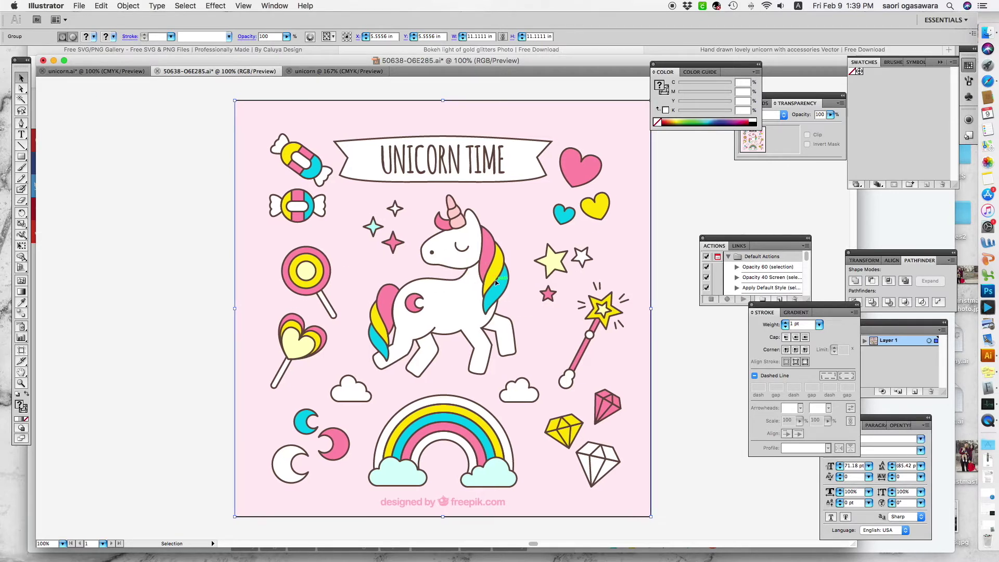
pyautogui.rightClick(493, 277)
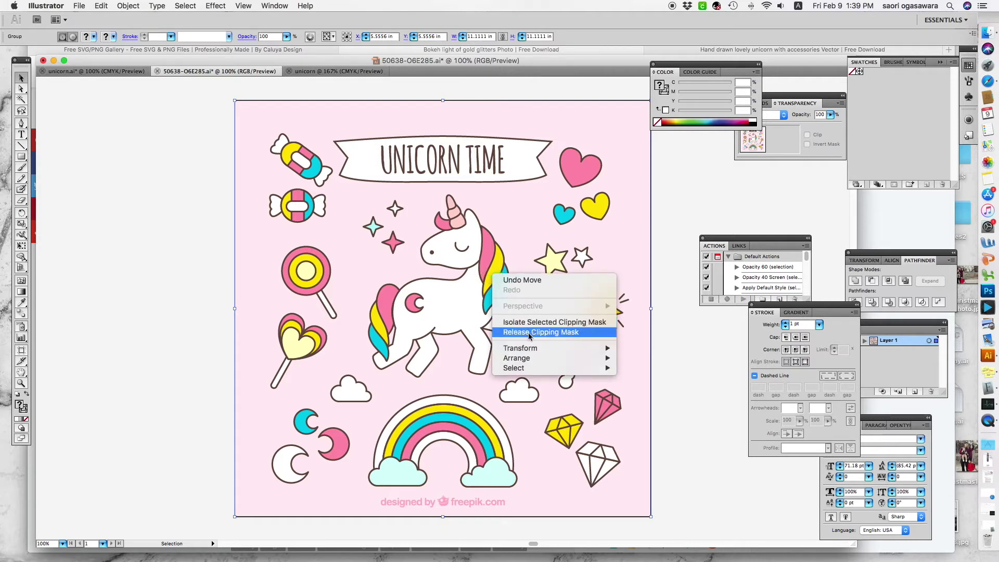
pyautogui.click(563, 335)
pyautogui.rightClick(435, 284)
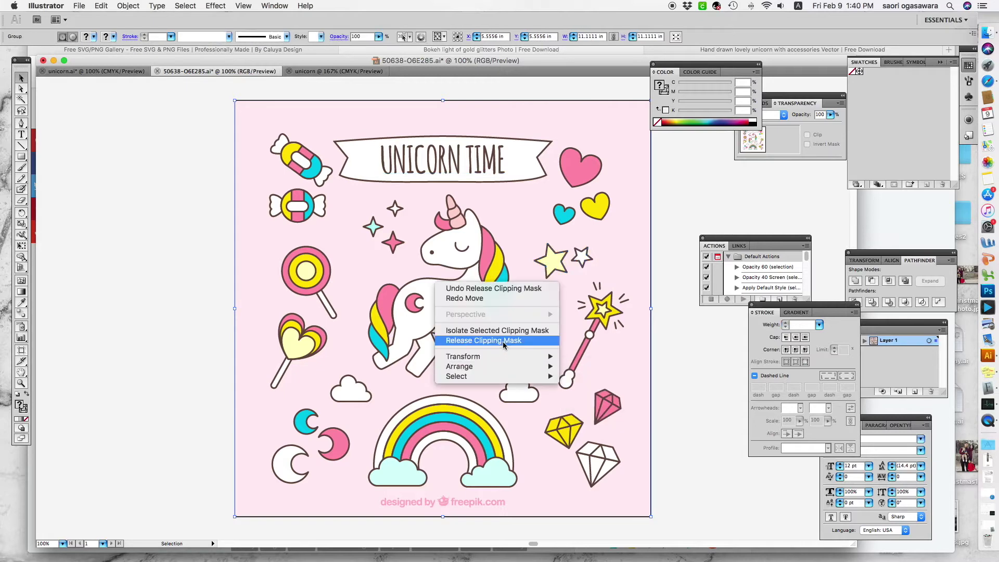
pyautogui.click(503, 340)
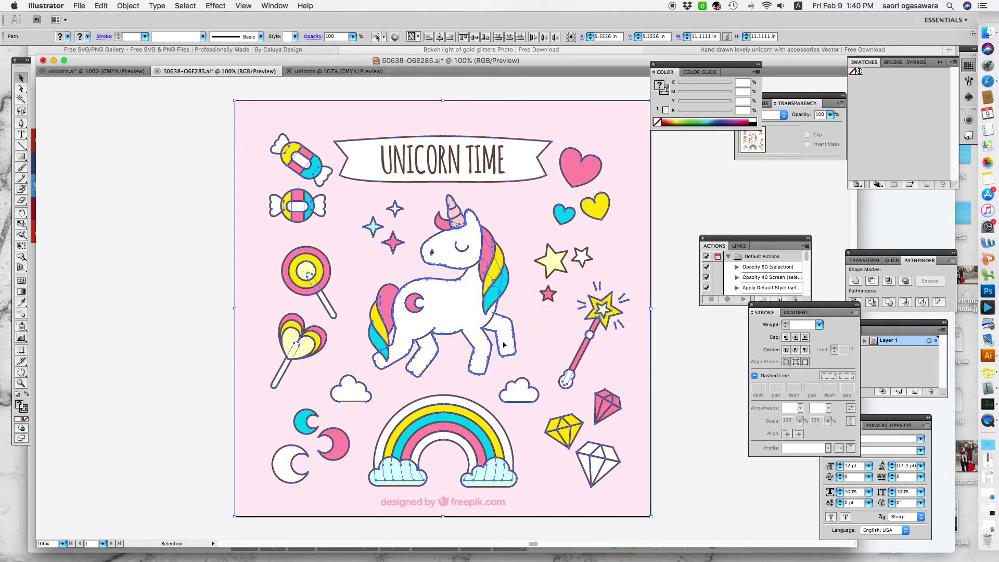
pyautogui.click(682, 219)
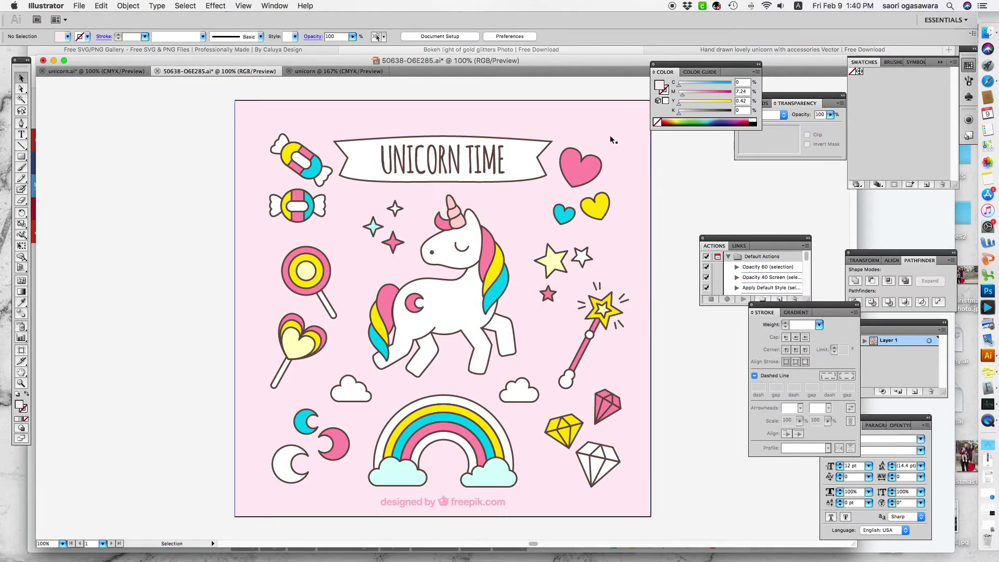
# - Move the pink background square off the artboard, placing it beside the artwork's left edge
pyautogui.moveTo(617, 138); pyautogui.dragTo(230, 115)
pyautogui.click(300, 96)
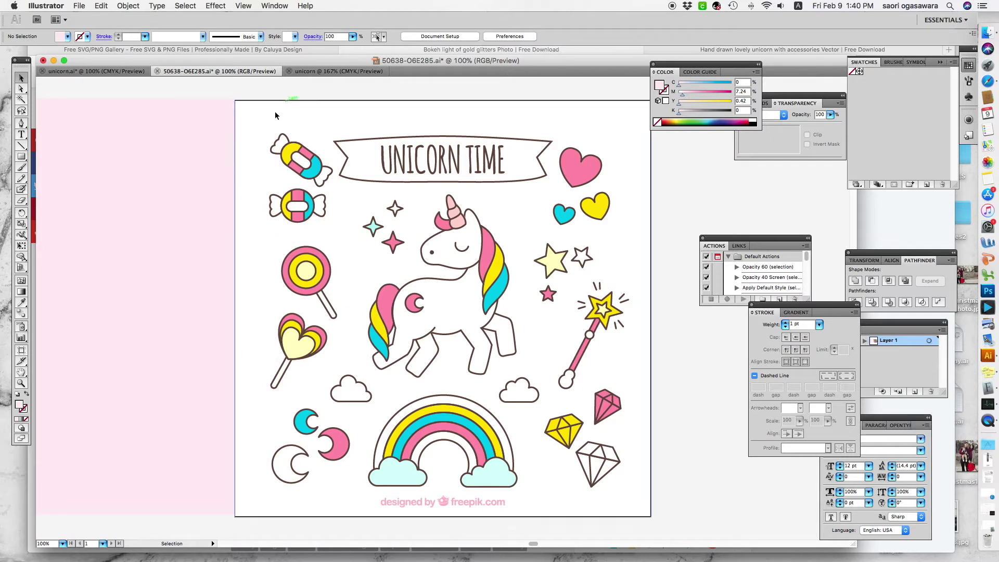
pyautogui.click(230, 137)
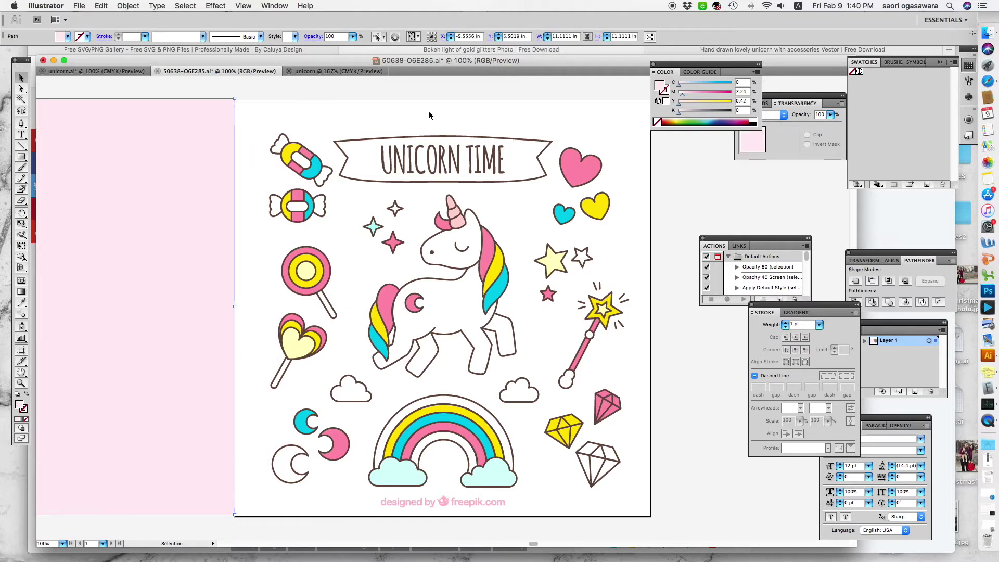
pyautogui.click(686, 178)
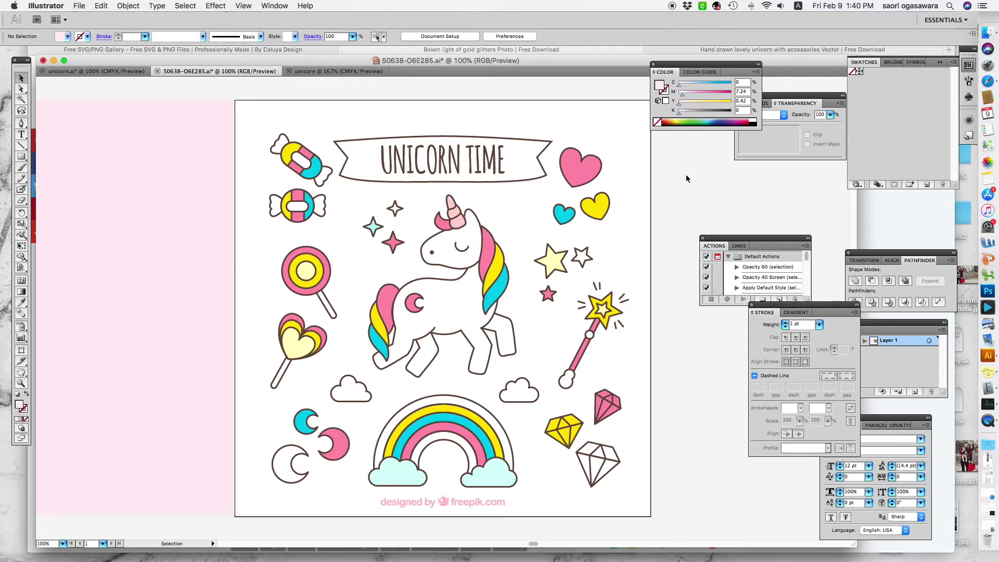
# - Select the unicorn together with its three neighbouring sparkles, and clear the selection
pyautogui.click(459, 236)
pyautogui.click(519, 208)
pyautogui.moveTo(519, 202); pyautogui.dragTo(373, 371)
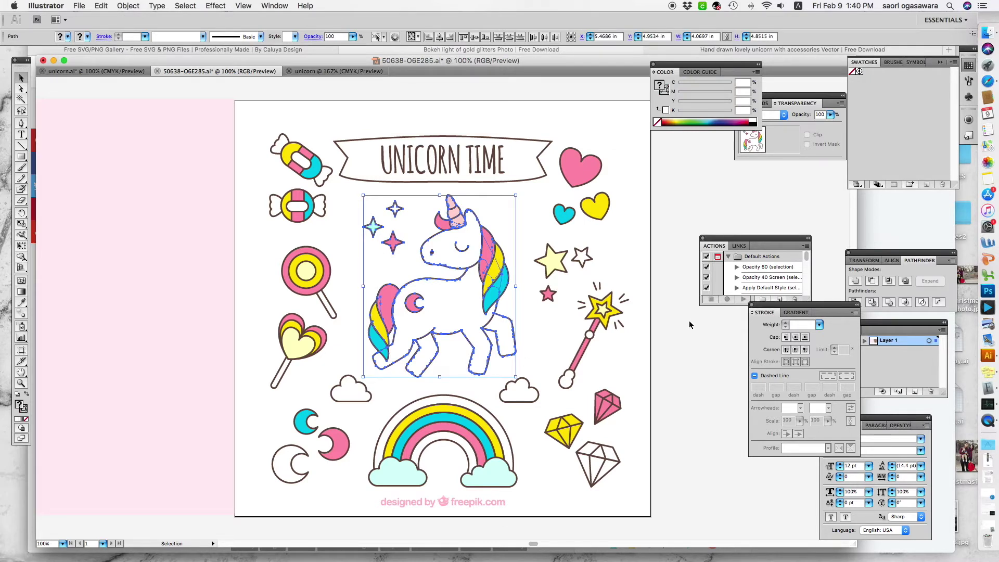
pyautogui.click(681, 307)
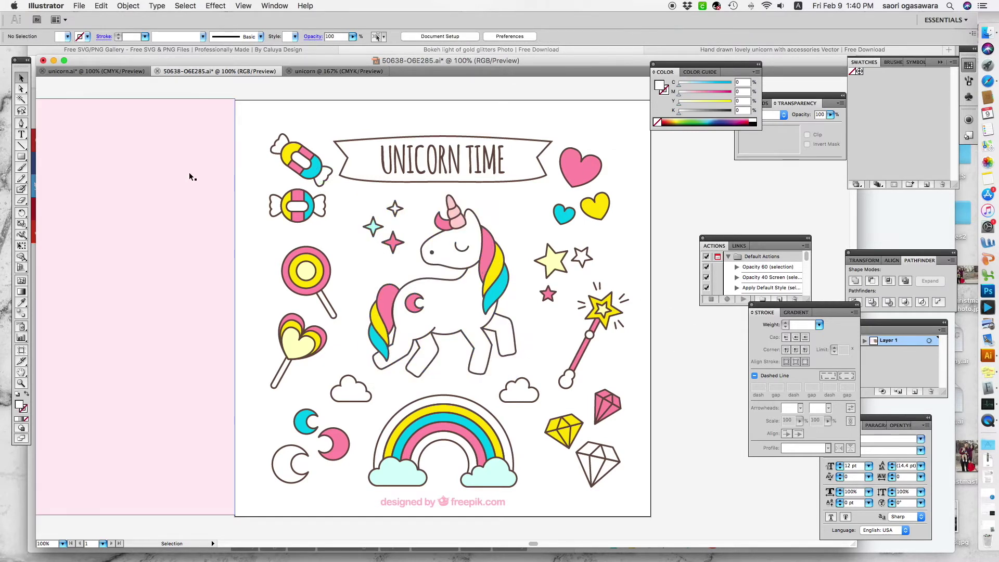
# - Copy the pink background square into the new unicorn document and return to the artwork file
pyautogui.hscroll(1, 442, 98)
pyautogui.click(152, 196)
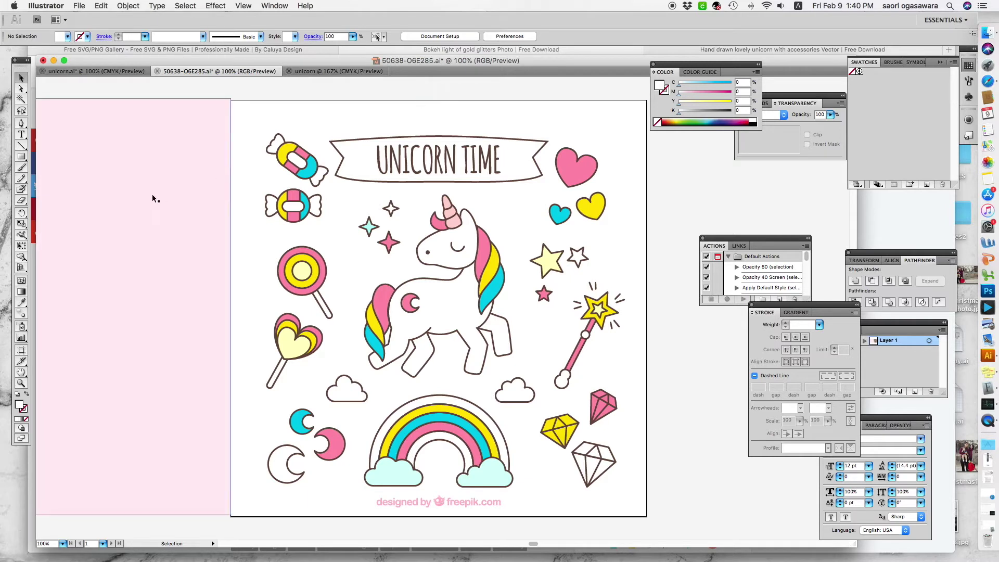
pyautogui.click(321, 116)
pyautogui.click(213, 147)
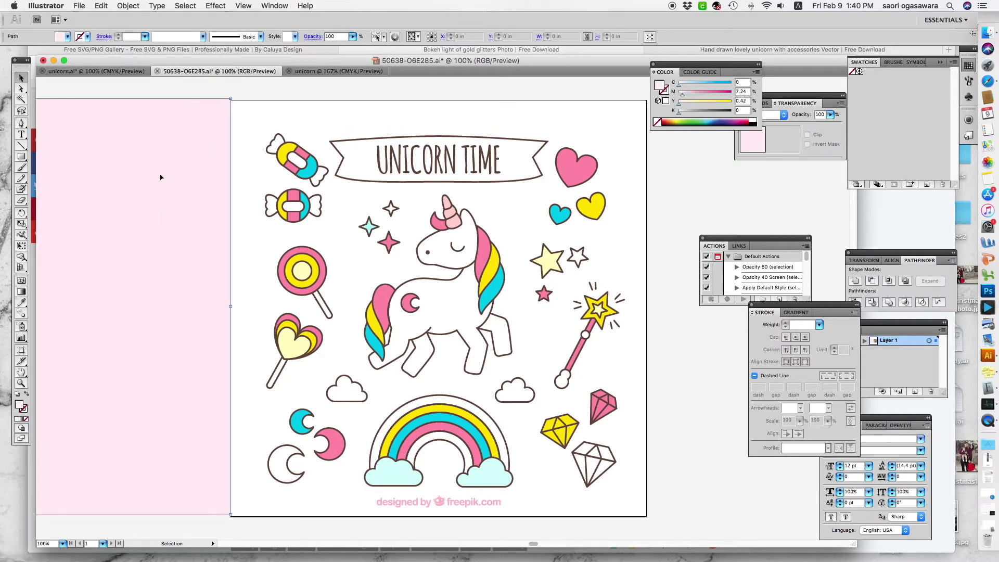
pyautogui.click(373, 72)
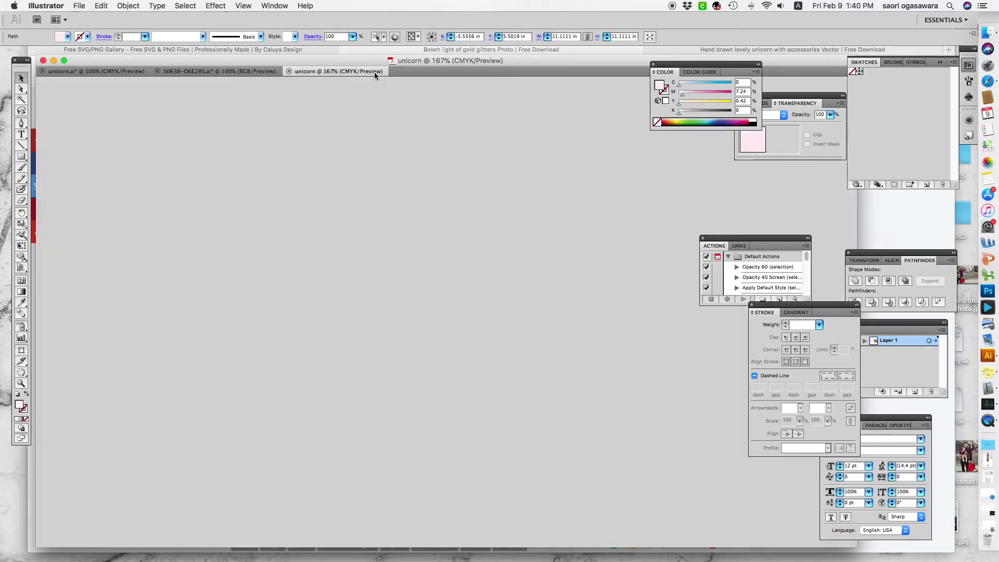
pyautogui.press('super+v')
pyautogui.click(251, 72)
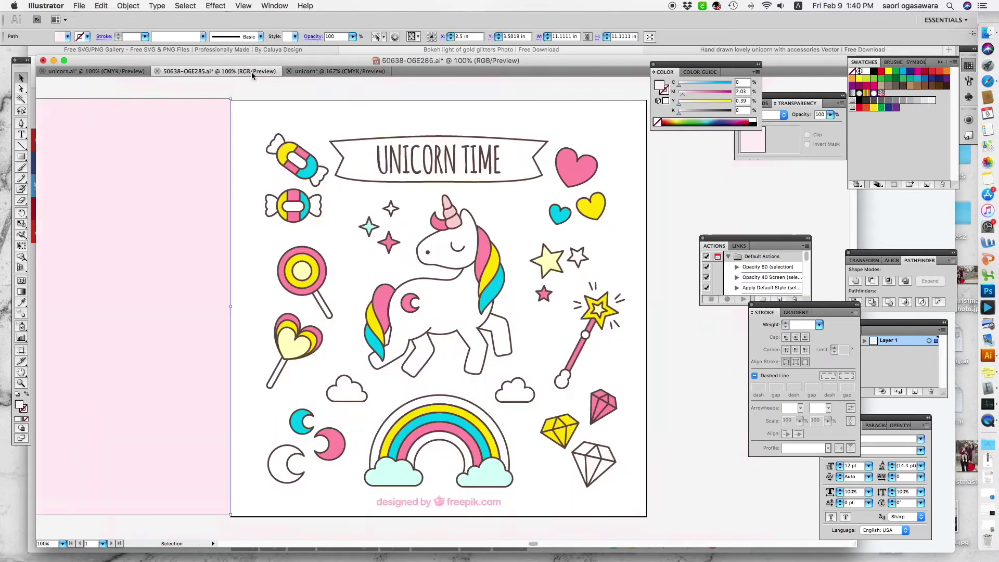
pyautogui.click(189, 237)
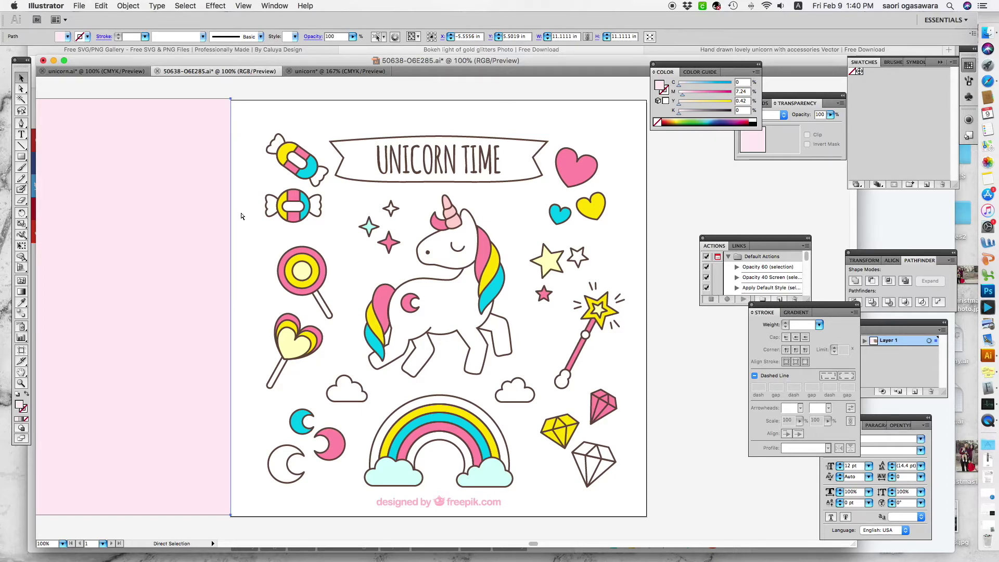
# - Copy the pink background square from the artwork file and delete the copy already placed in the new unicorn document
pyautogui.click(128, 6)
pyautogui.moveTo(107, 6)
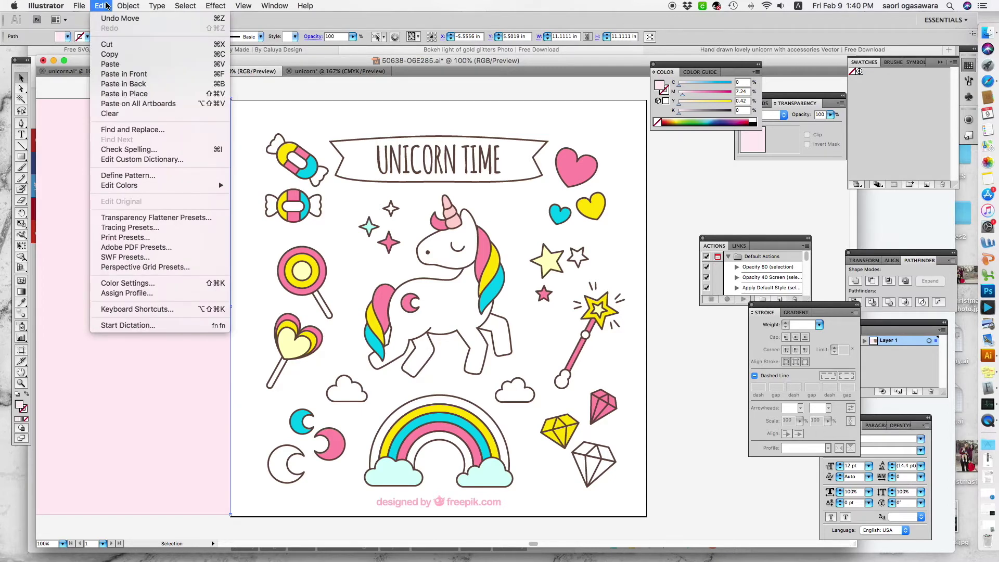
pyautogui.click(110, 54)
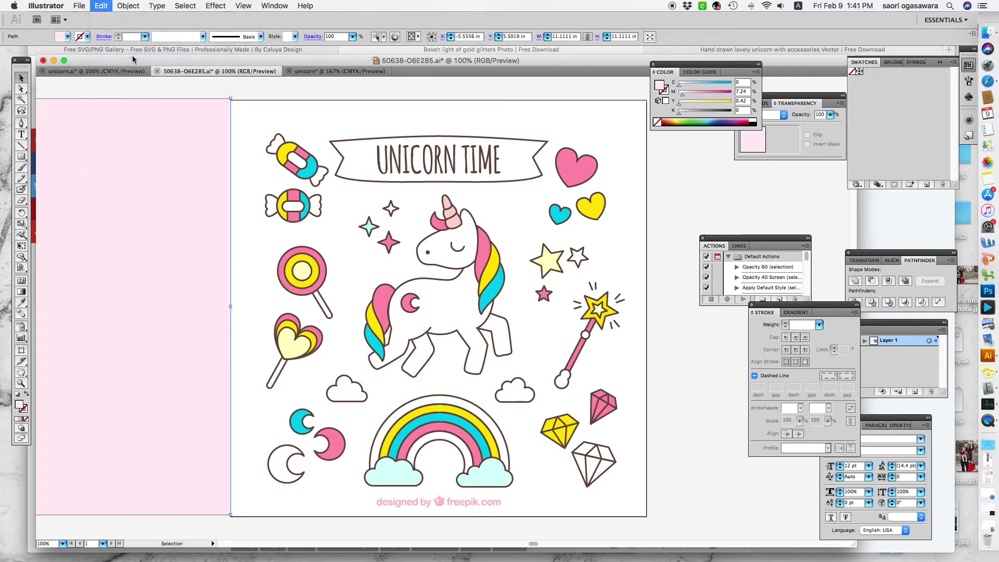
pyautogui.click(338, 71)
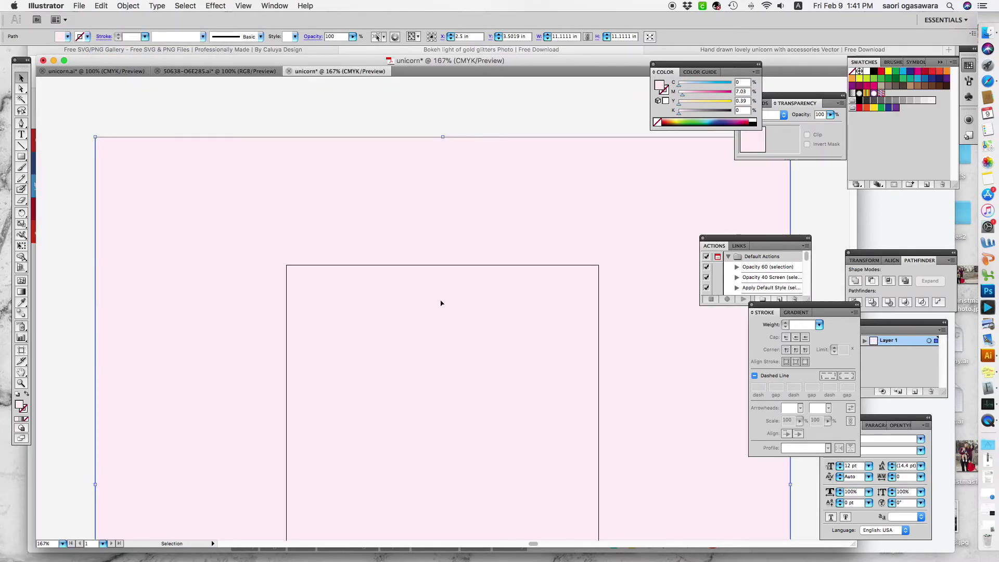
pyautogui.click(268, 120)
pyautogui.click(293, 182)
pyautogui.press('Delete')
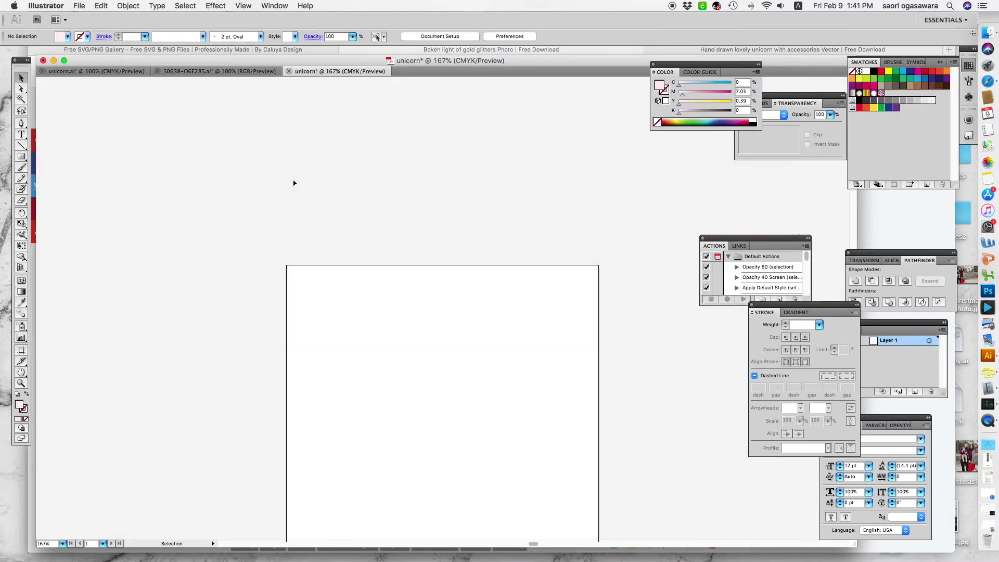
# - Paste the copied pink background square over the artboard of the new unicorn document
pyautogui.scroll(-5, 298, 179)
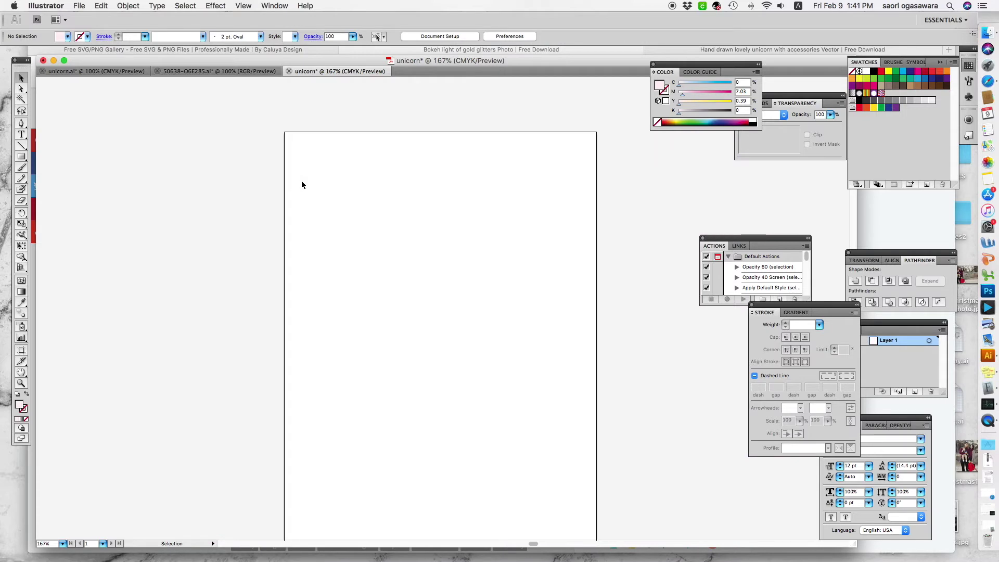
pyautogui.hscroll(1, 302, 182)
pyautogui.scroll(-1, 299, 156)
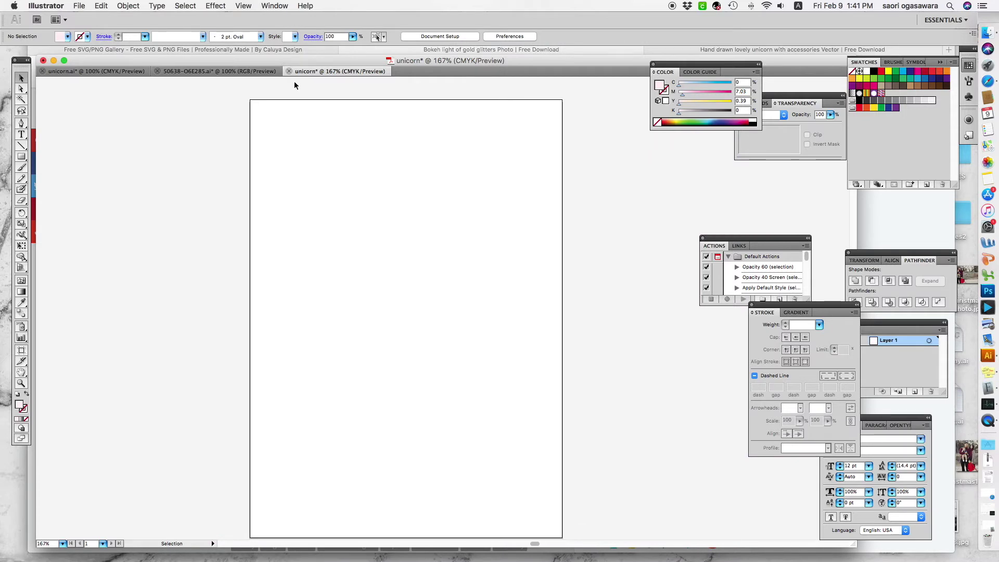
pyautogui.click(125, 5)
pyautogui.moveTo(101, 5)
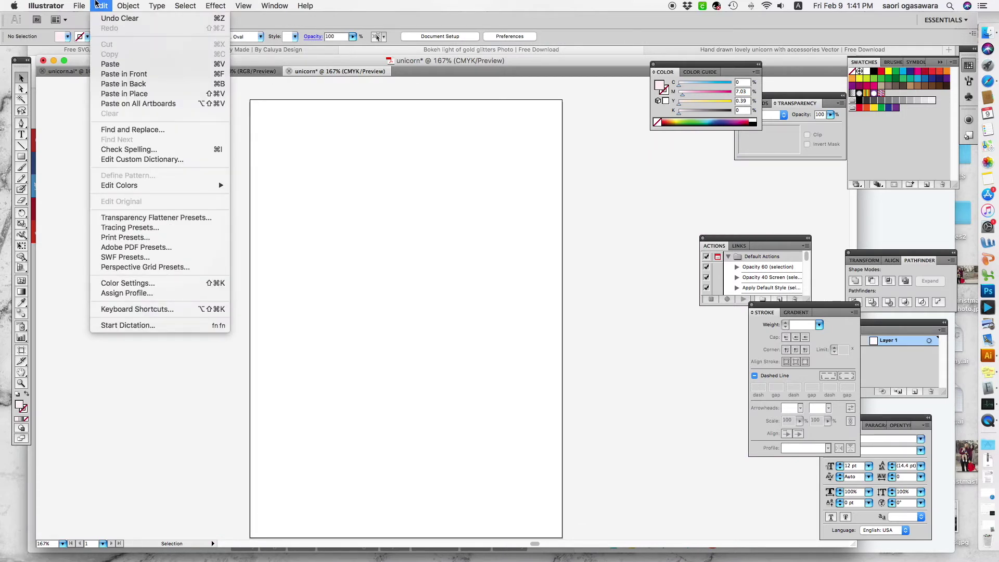
pyautogui.click(138, 64)
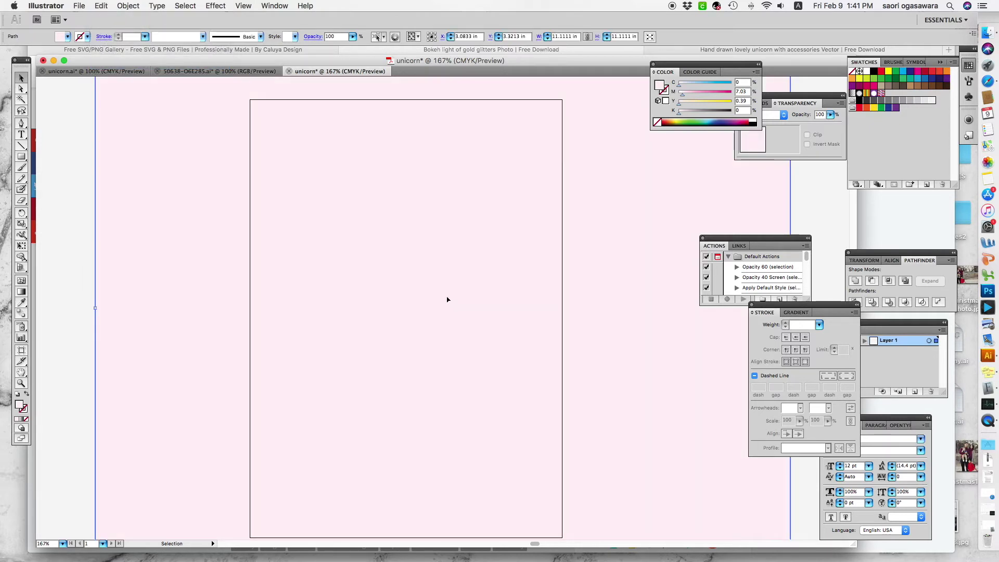
# - Shift the pink square and resize it so its upper-left corner matches the artboard's upper-left corner
pyautogui.scroll(5, 592, 324)
pyautogui.moveTo(485, 305); pyautogui.dragTo(581, 355)
pyautogui.scroll(-5, 642, 373)
pyautogui.hscroll(3, 642, 374)
pyautogui.click(138, 154)
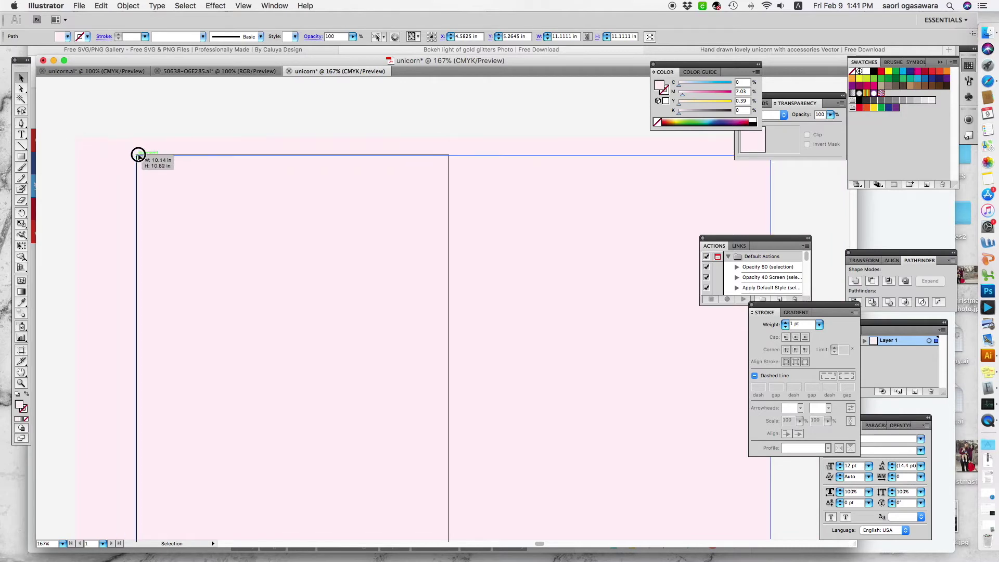
pyautogui.hscroll(3, 369, 246)
# - Pull in the pink square's right and bottom edges to fit the 5 x 7 in artboard, and clear the selection
pyautogui.click(439, 329)
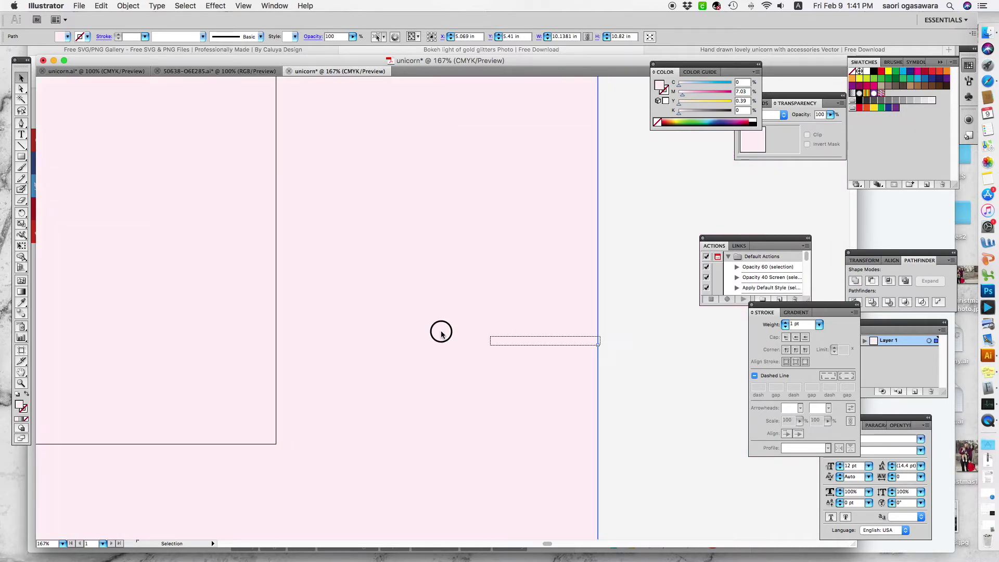
pyautogui.moveTo(597, 343); pyautogui.dragTo(275, 314)
pyautogui.scroll(-10, 309, 319)
pyautogui.hscroll(-5, 309, 319)
pyautogui.moveTo(270, 404); pyautogui.dragTo(261, 180)
pyautogui.click(523, 293)
pyautogui.scroll(8, 522, 293)
pyautogui.hscroll(-4, 523, 295)
pyautogui.scroll(5, 524, 295)
pyautogui.scroll(1, 176, 153)
# - In the artwork file 50638-O6E285.ai, move the three sparkles near the unicorn's head off the artboard, beyond its right edge
pyautogui.click(218, 71)
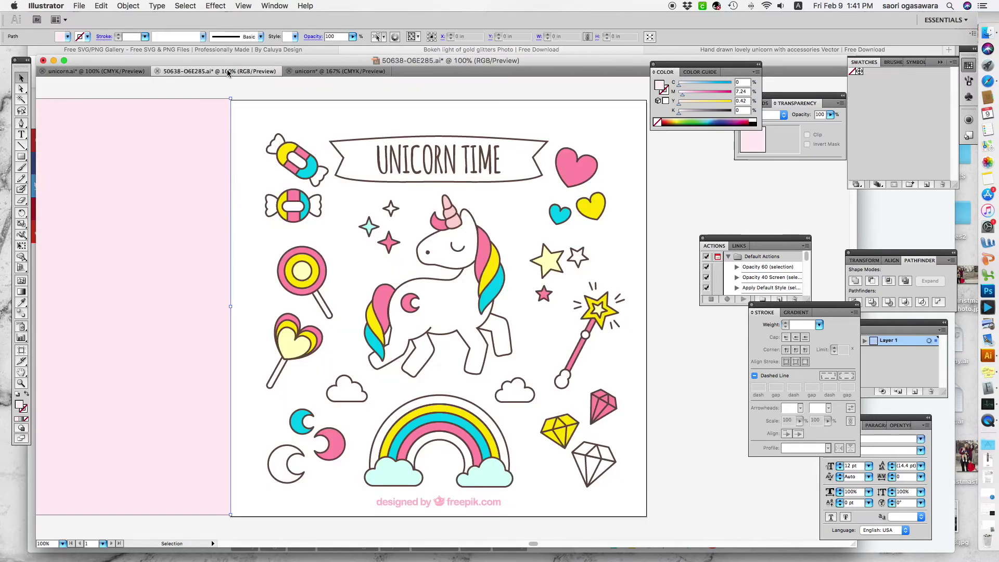
pyautogui.click(415, 98)
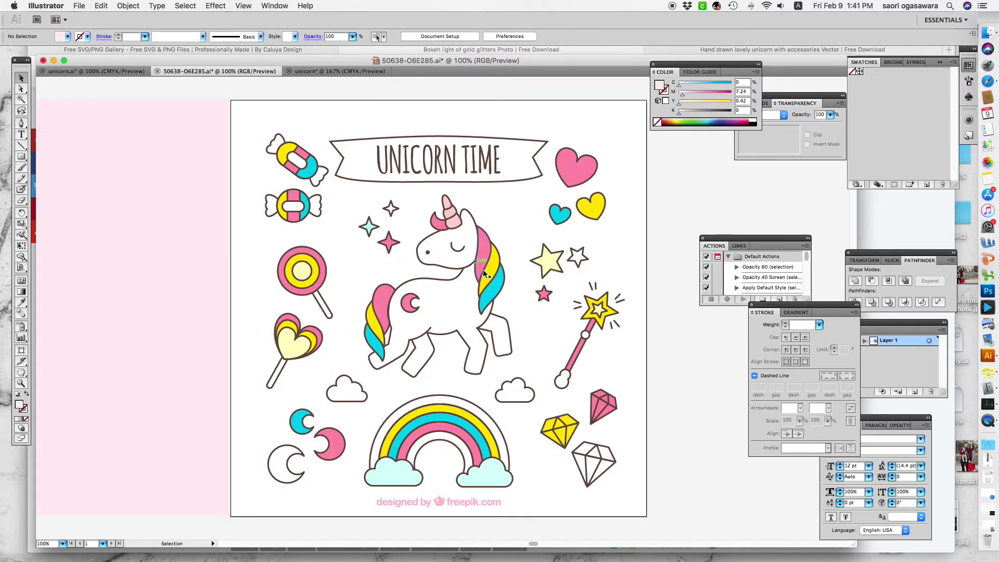
pyautogui.hotkey('shift', 'e')
pyautogui.moveTo(514, 200); pyautogui.dragTo(471, 420)
pyautogui.press('v')
pyautogui.click(523, 357)
pyautogui.moveTo(360, 200); pyautogui.dragTo(412, 276)
pyautogui.moveTo(401, 241); pyautogui.dragTo(708, 193)
pyautogui.click(735, 211)
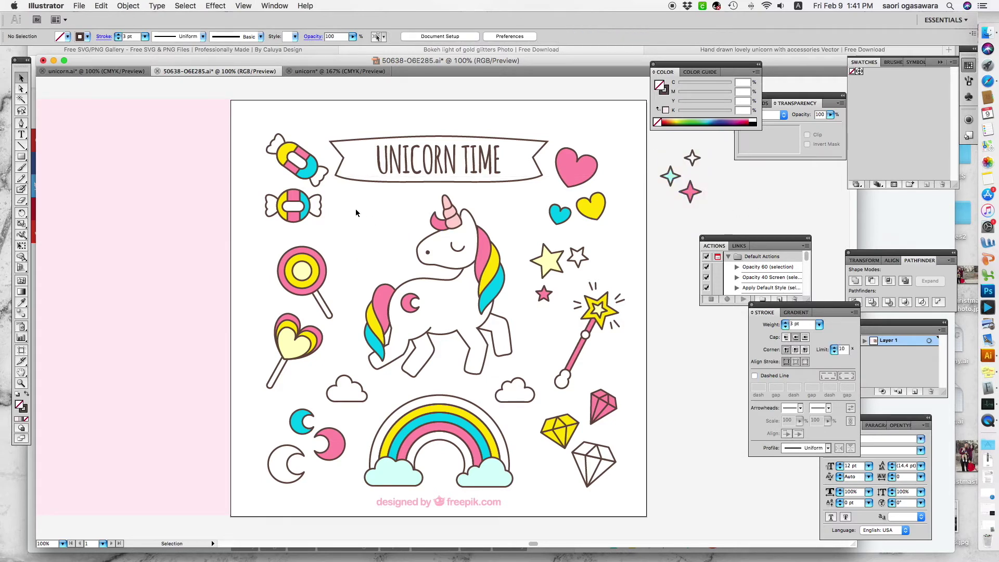
# - Select all parts of the unicorn in the artwork file and group them
pyautogui.rightClick(484, 257)
pyautogui.click(532, 224)
pyautogui.click(481, 253)
pyautogui.click(497, 262)
pyautogui.click(339, 209)
pyautogui.moveTo(351, 201); pyautogui.dragTo(517, 367)
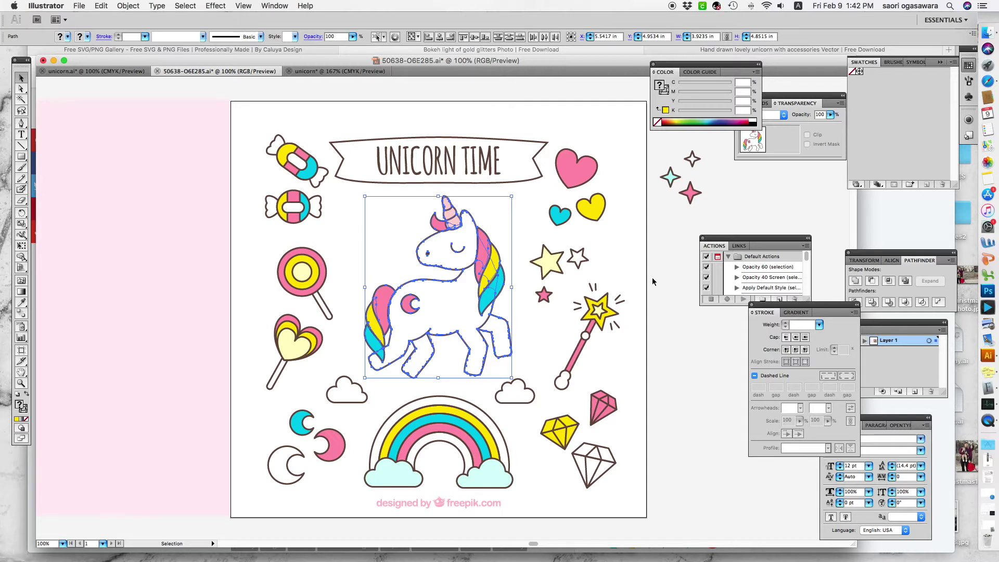
pyautogui.press('a')
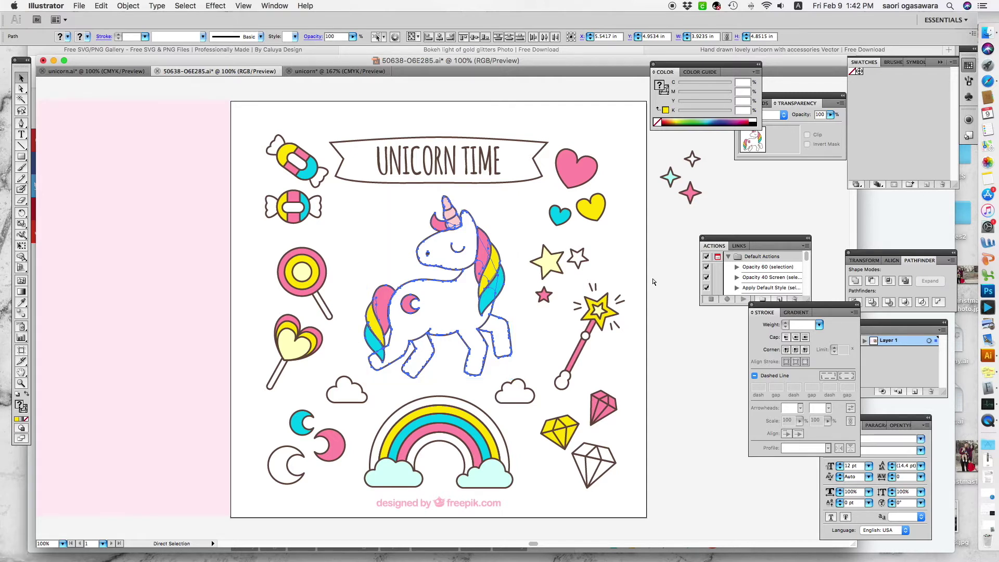
pyautogui.press('v')
pyautogui.click(120, 4)
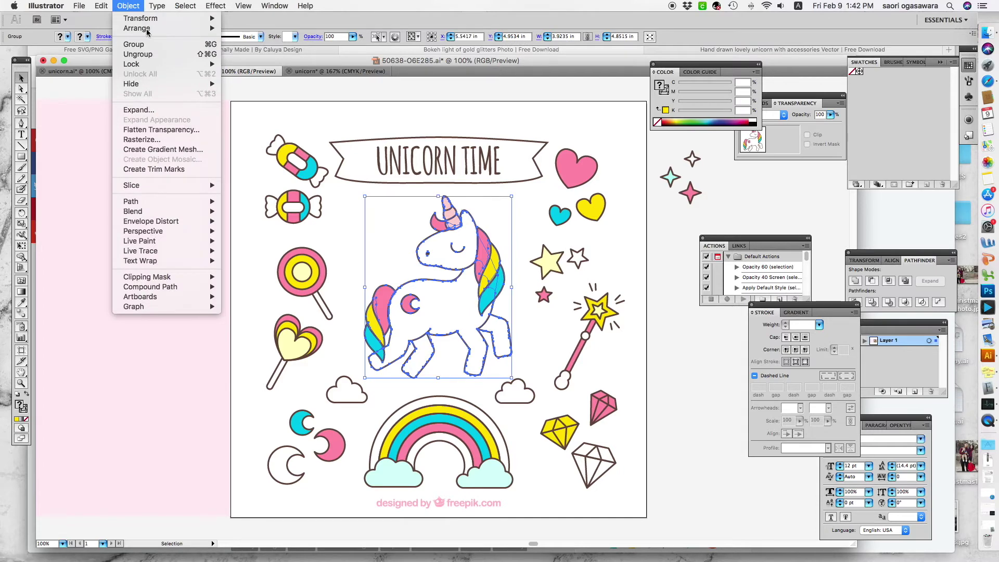
pyautogui.click(264, 130)
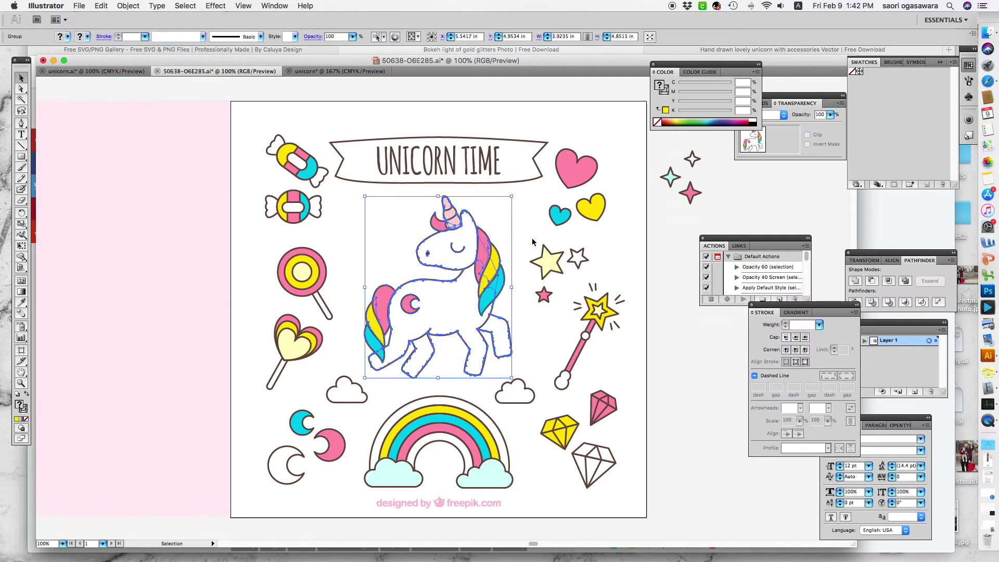
# - Copy the grouped unicorn into the new unicorn document on top of the pink background, and clear the selection
pyautogui.press('super+shift+a')
pyautogui.click(484, 254)
pyautogui.moveTo(484, 253)
pyautogui.mouseDown()
pyautogui.moveTo(524, 256)
pyautogui.moveTo(480, 254)
pyautogui.moveTo(489, 252)
pyautogui.mouseUp()
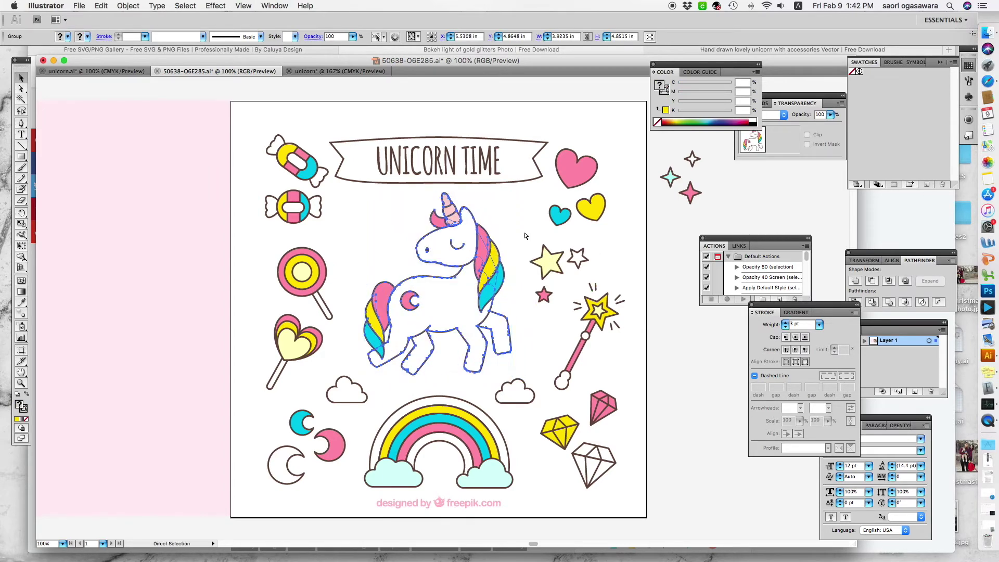
pyautogui.click(339, 71)
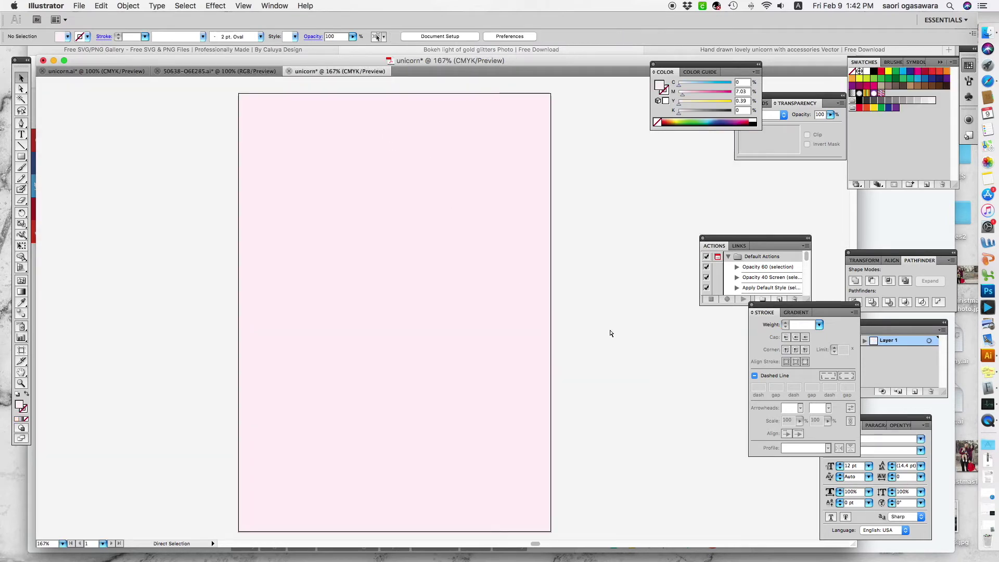
pyautogui.hotkey('ctrl', 'v')
pyautogui.hotkey('ctrl', 'z')
pyautogui.hotkey('ctrl', 'f')
pyautogui.click(680, 241)
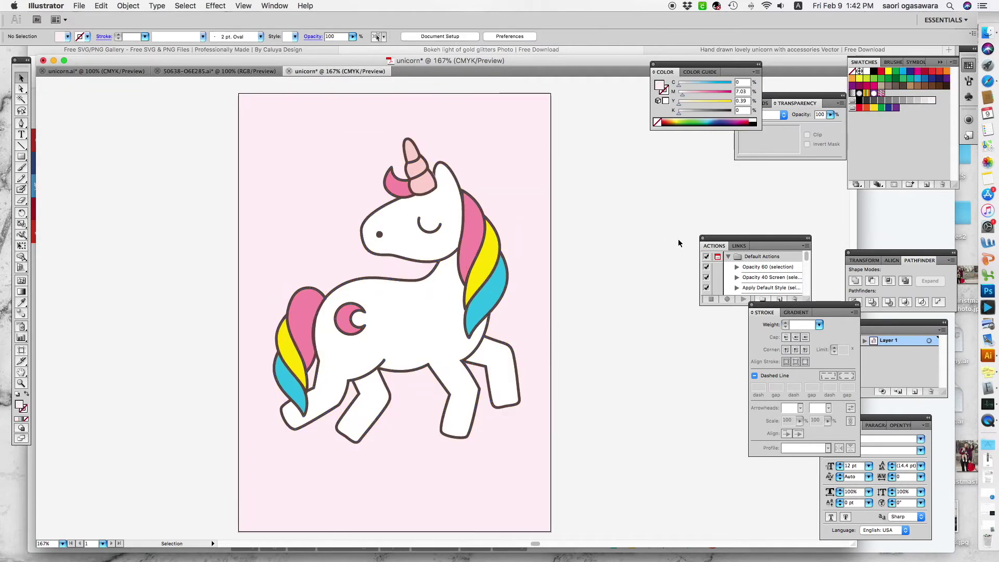
# - Reposition the unicorn in the upper middle of the pink background, leaving free space below it
pyautogui.click(466, 243)
pyautogui.hotkey('ctrl', 'z')
pyautogui.moveTo(287, 267); pyautogui.dragTo(453, 243)
pyautogui.click(492, 134)
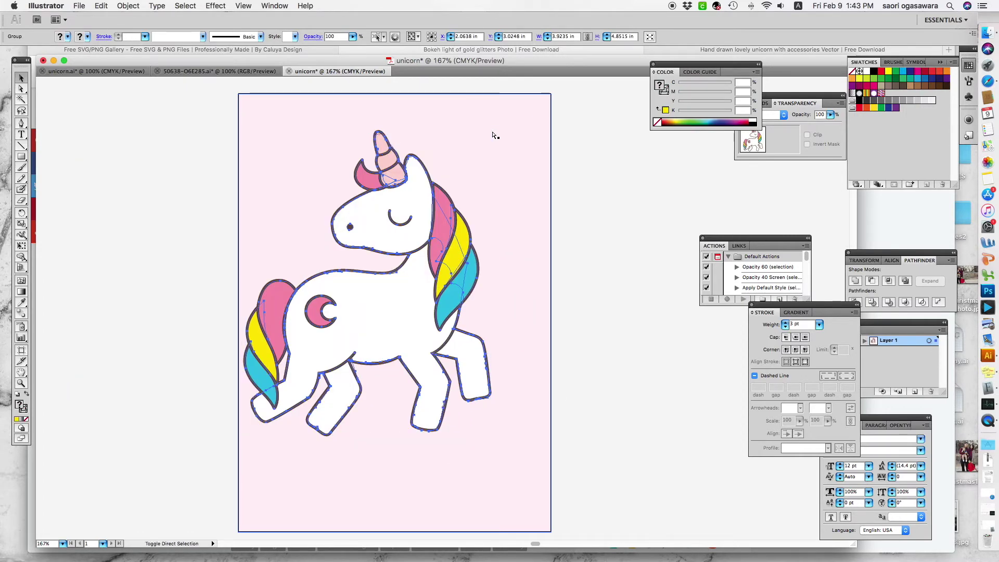
pyautogui.moveTo(433, 229); pyautogui.dragTo(457, 217)
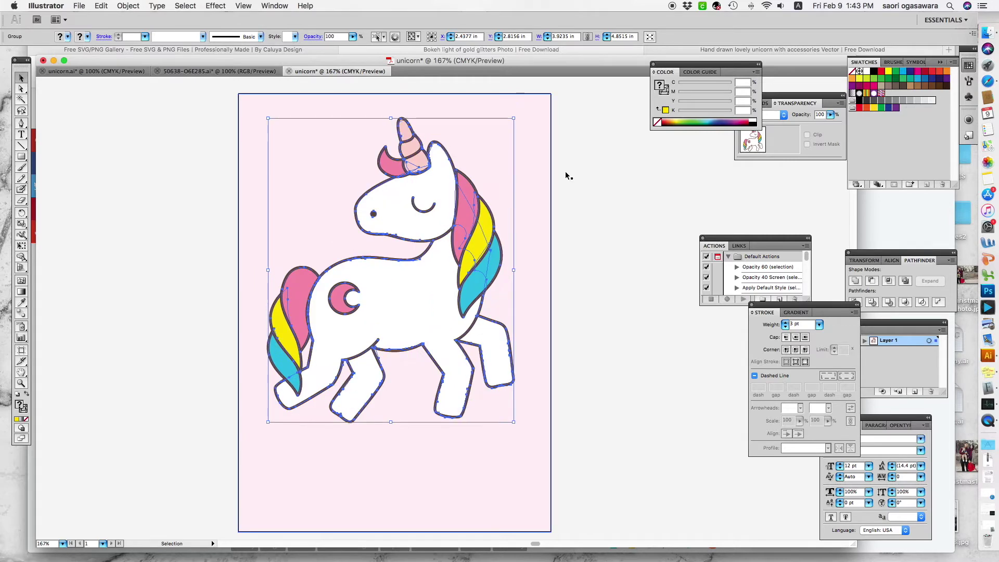
pyautogui.click(610, 232)
# - Scale the unicorn down proportionally to about 1.87 x 2.31 in, keeping its lower-left corner in place
pyautogui.click(478, 229)
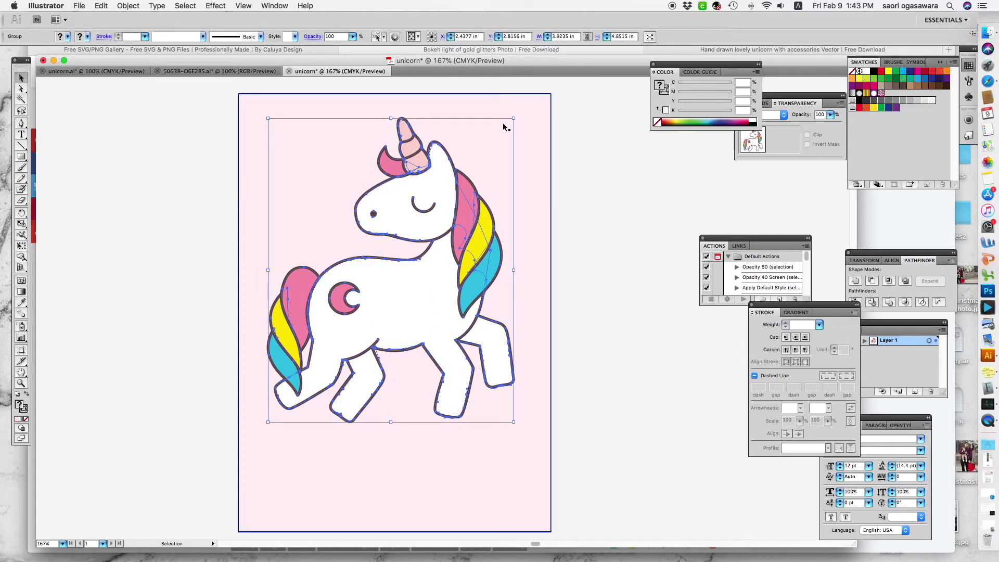
pyautogui.hotkey('ctrl', 'a')
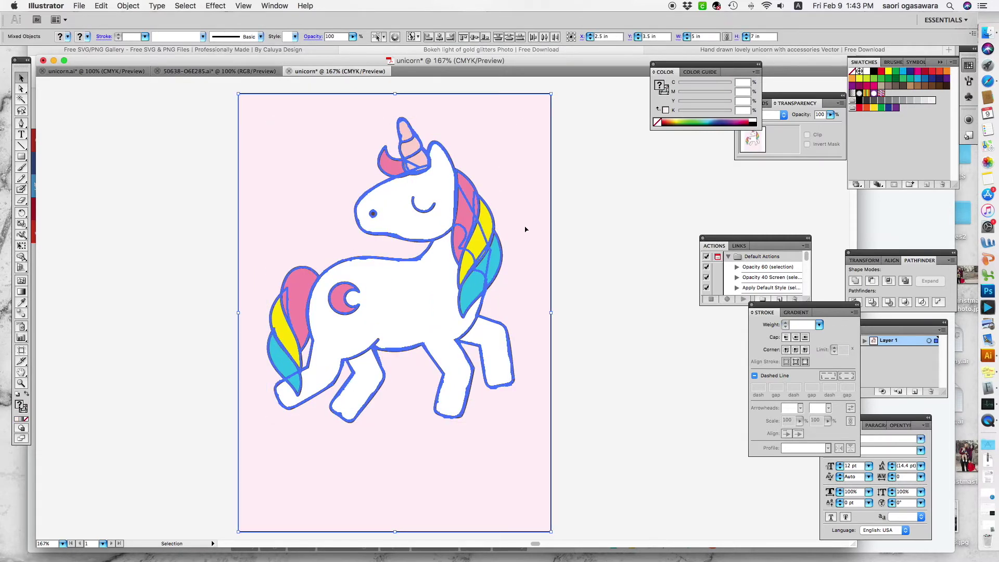
pyautogui.click(526, 229)
pyautogui.click(437, 235)
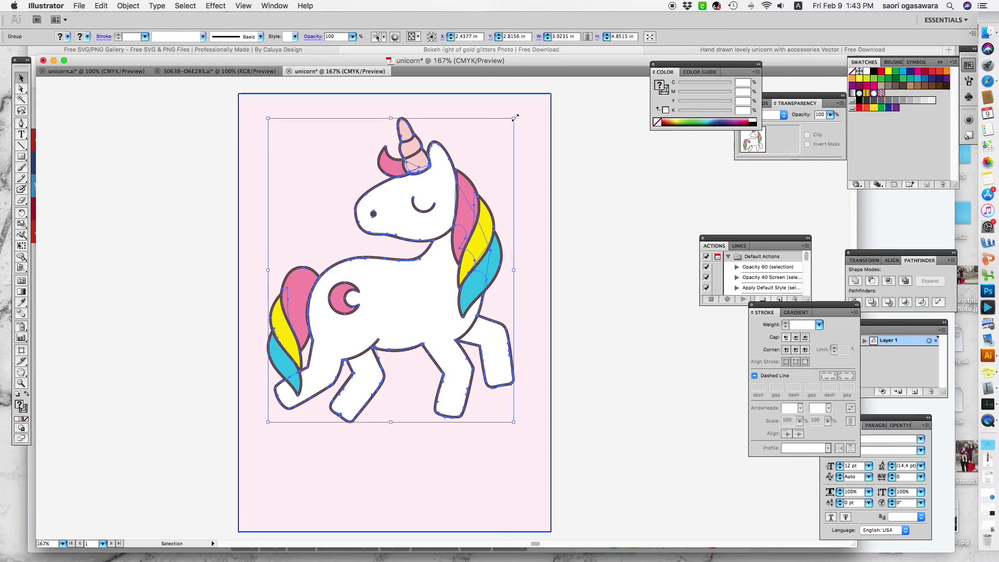
pyautogui.press('shift')
pyautogui.moveTo(513, 119); pyautogui.dragTo(418, 236)
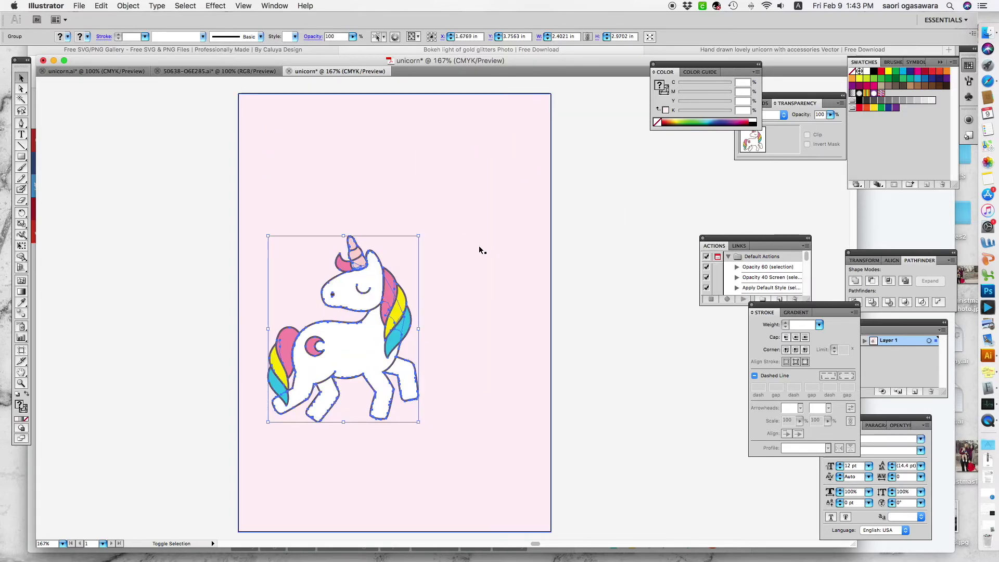
pyautogui.moveTo(418, 235); pyautogui.dragTo(385, 277)
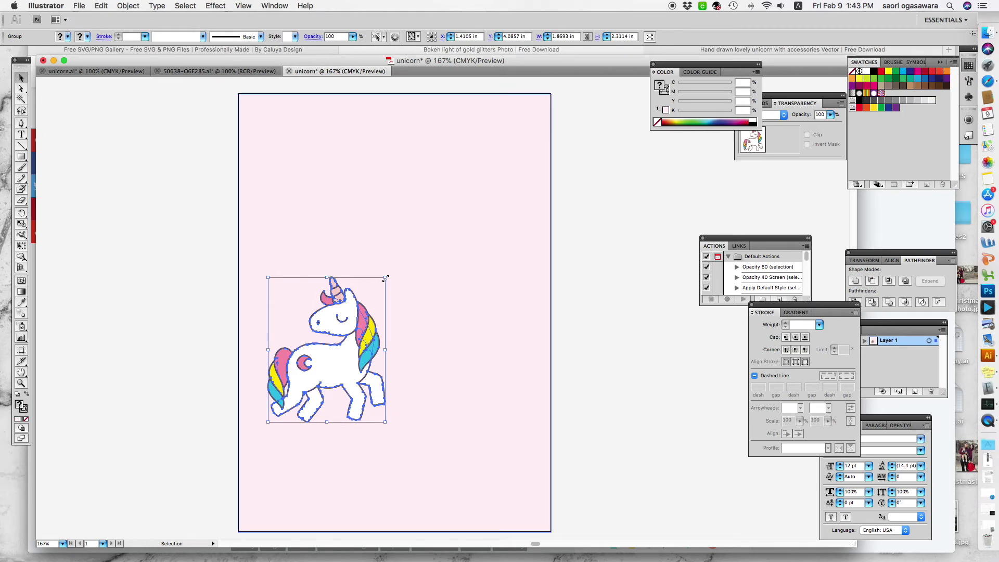
# - Enlarge the unicorn moderately and place it near the middle of the pink artboard, clearing the selection
pyautogui.moveTo(385, 277); pyautogui.dragTo(427, 150)
pyautogui.press('cmd+z')
pyautogui.press('super+shift+z')
pyautogui.click(448, 301)
pyautogui.click(442, 297)
pyautogui.click(436, 259)
pyautogui.click(626, 249)
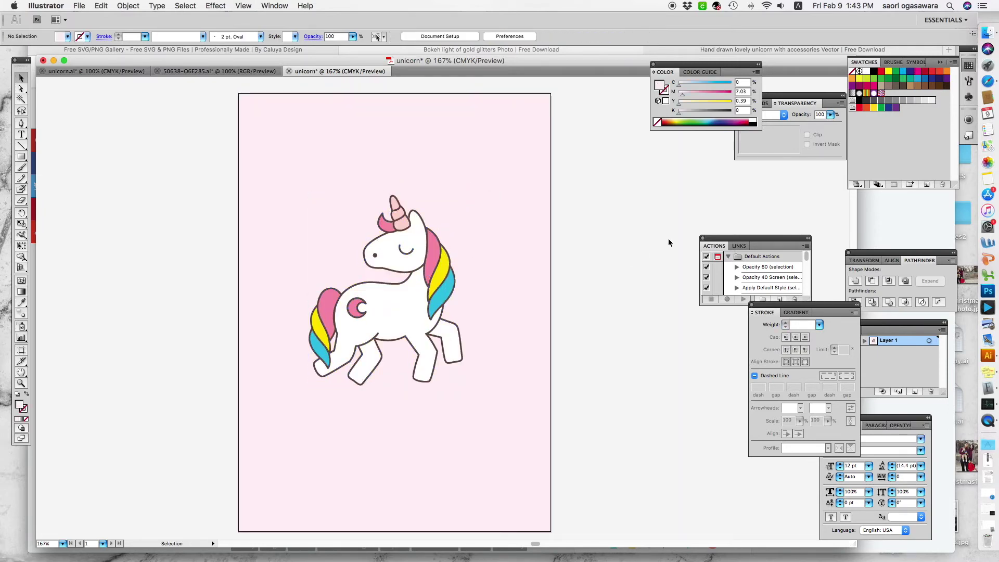
# - Check the wording of the finished invitation in unicorn.ai and add the text "Magical Time" beside the new document's artboard, on its left
pyautogui.click(182, 71)
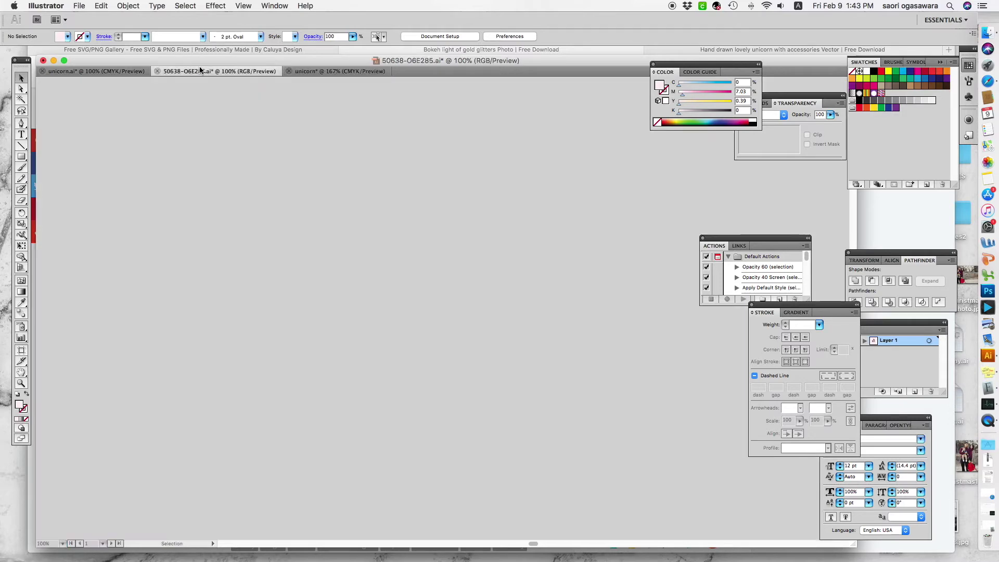
pyautogui.click(99, 72)
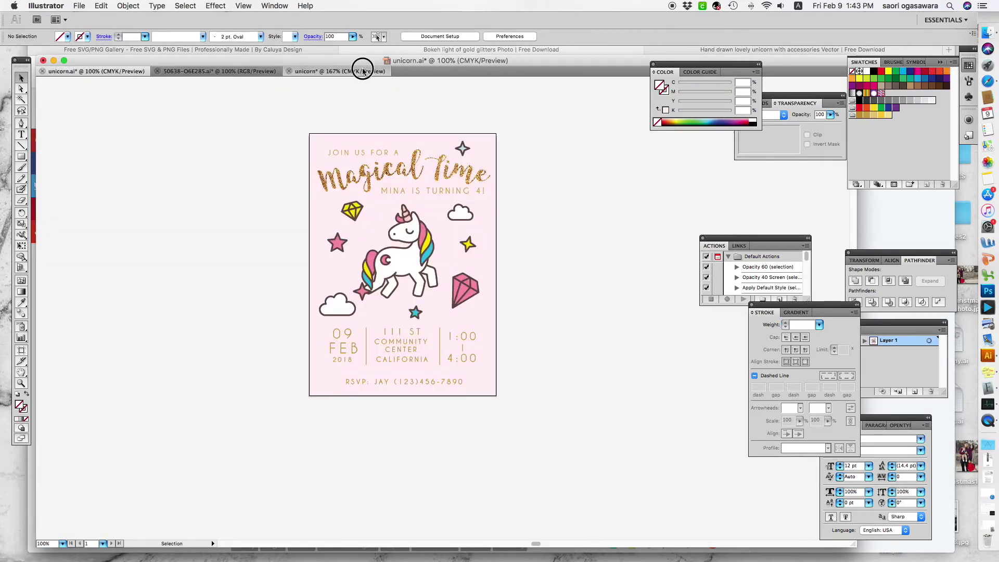
pyautogui.click(322, 71)
pyautogui.click(21, 134)
pyautogui.click(136, 178)
pyautogui.hscroll(1, 198, 180)
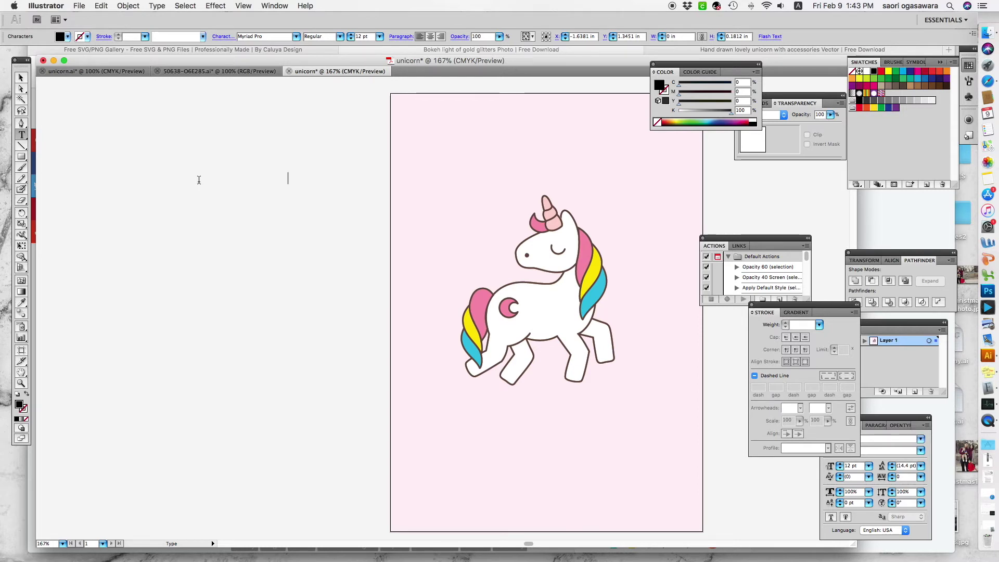
pyautogui.press('super+grave')
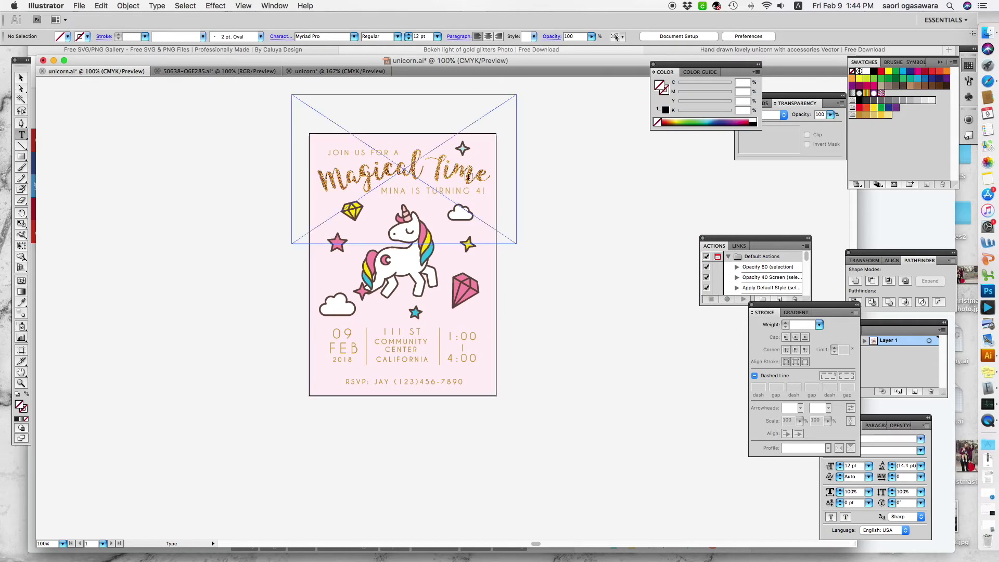
pyautogui.hscroll(1, 464, 177)
pyautogui.click(325, 72)
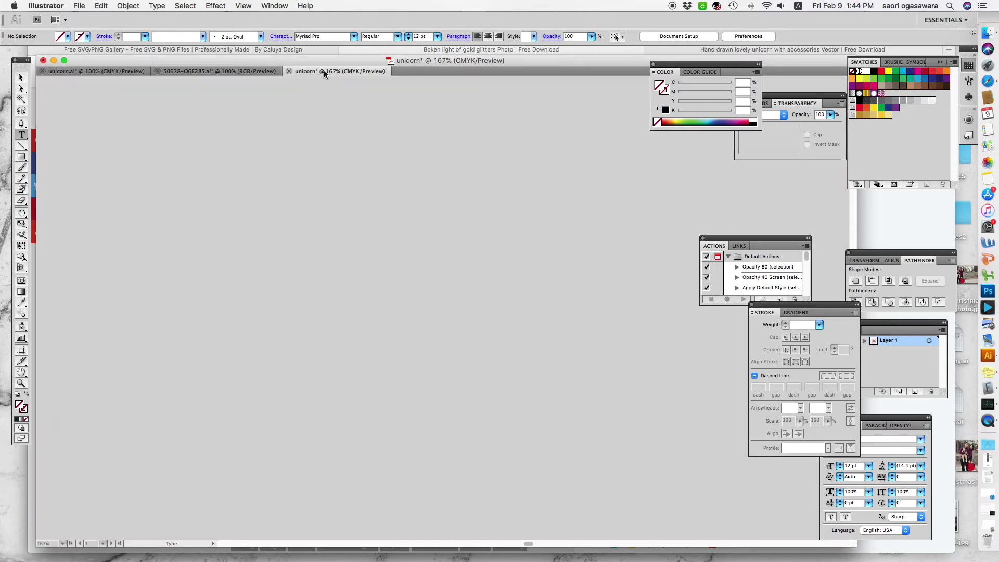
pyautogui.write('Magical Time')
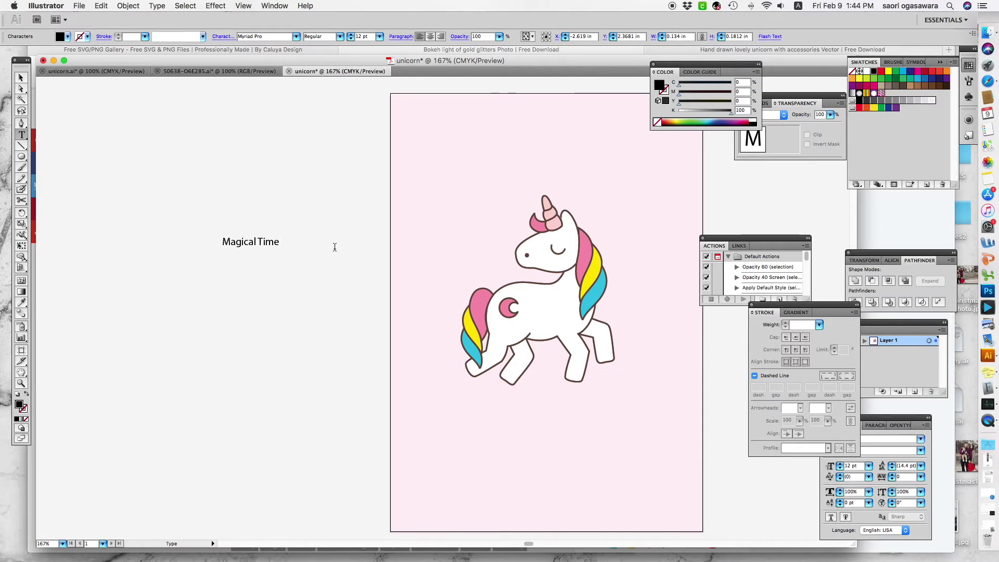
pyautogui.click(26, 79)
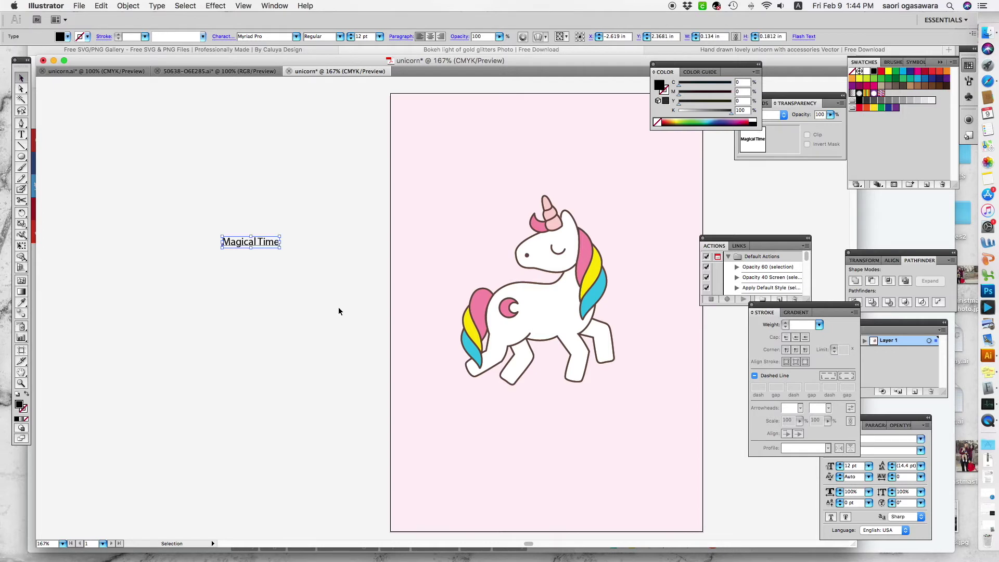
# - Move the "Magical Time" text above the unicorn and enlarge it to about 4.1 in wide, then clear the selection
pyautogui.moveTo(280, 237); pyautogui.dragTo(379, 180)
pyautogui.moveTo(286, 253); pyautogui.dragTo(520, 172)
pyautogui.hscroll(5, 655, 200)
pyautogui.click(657, 183)
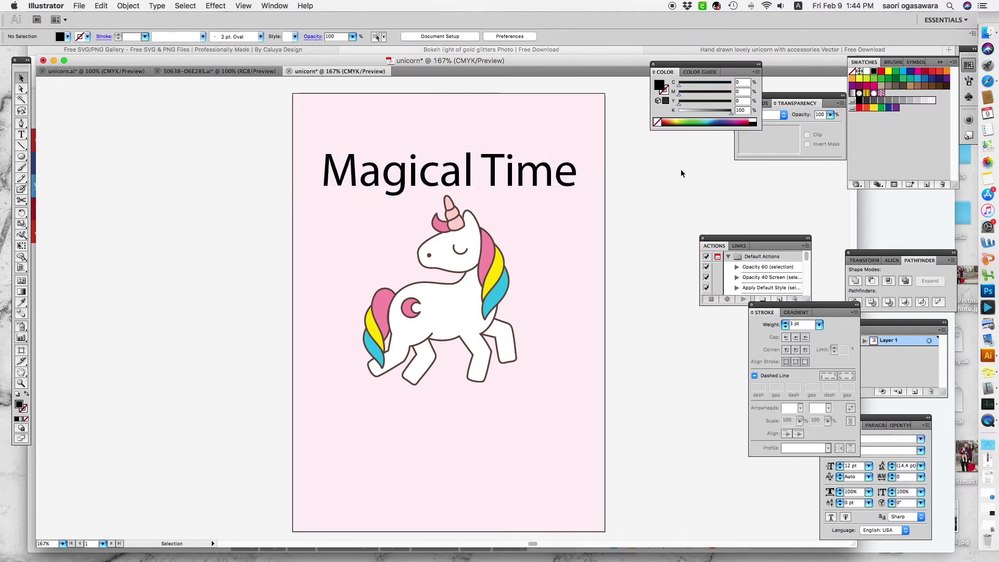
# - Set the "Magical Time" text in the King Basil Lite font and centre it horizontally above the unicorn
pyautogui.click(297, 37)
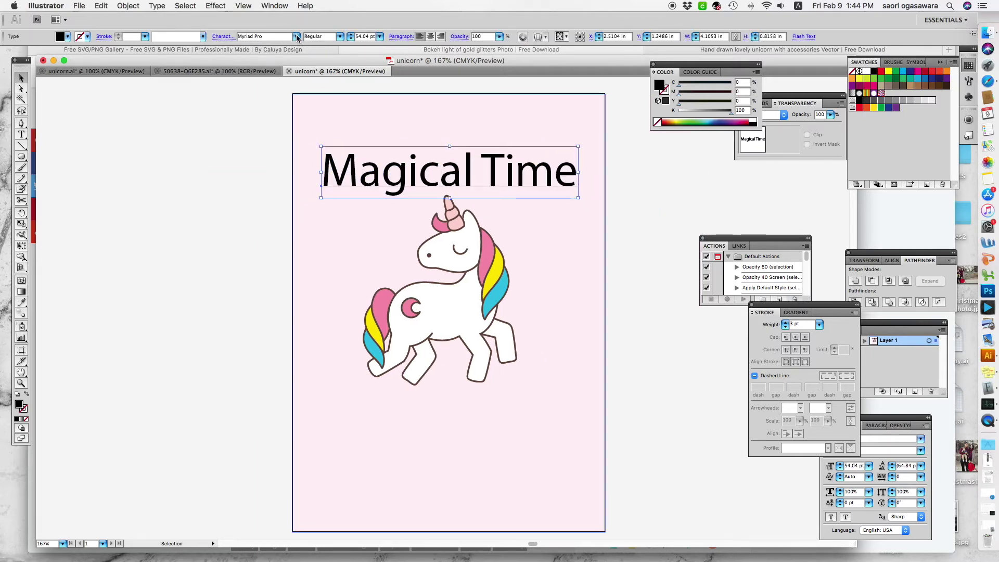
pyautogui.write('king')
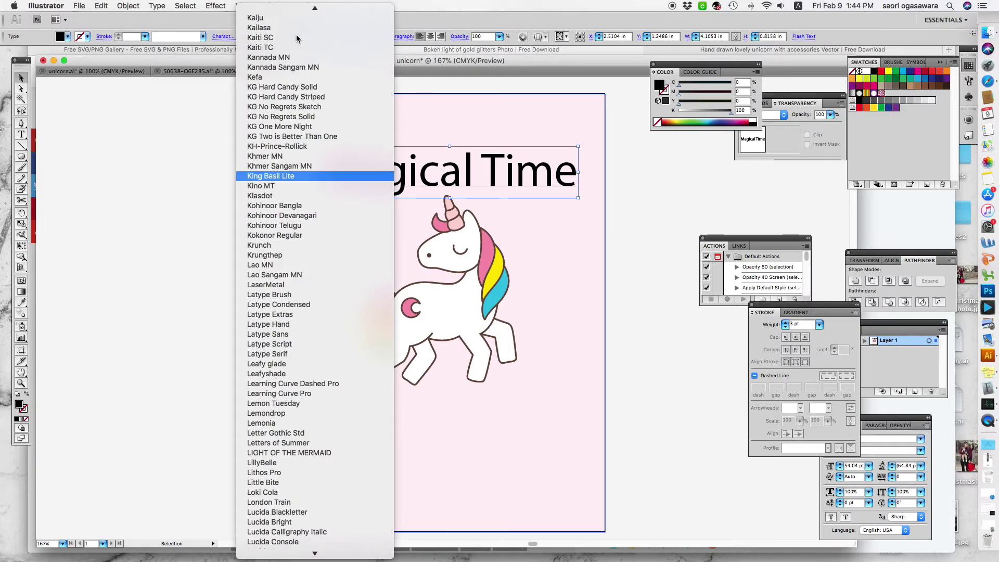
pyautogui.press('Return')
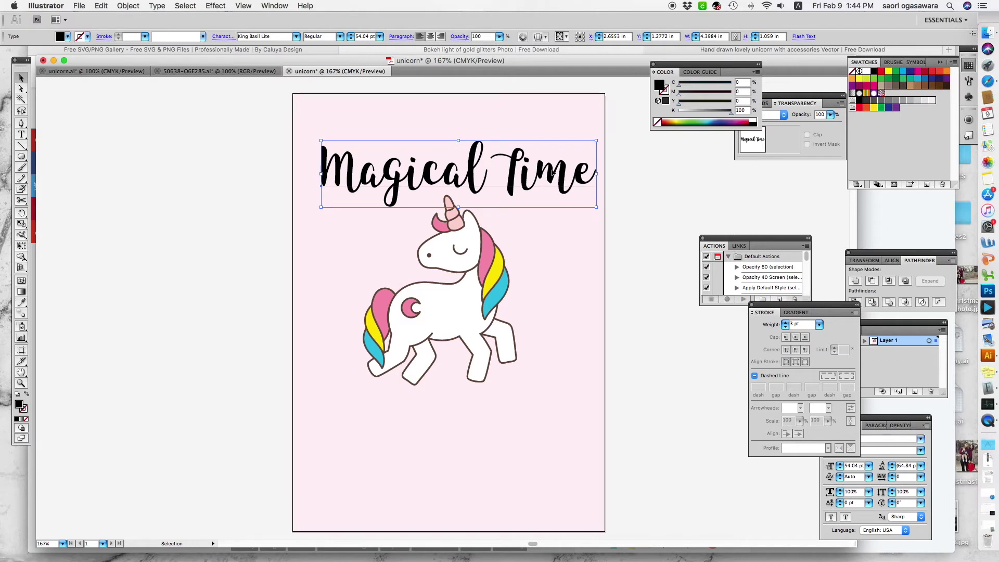
pyautogui.moveTo(558, 175)
pyautogui.mouseDown()
pyautogui.moveTo(541, 164)
pyautogui.moveTo(551, 176)
pyautogui.mouseUp()
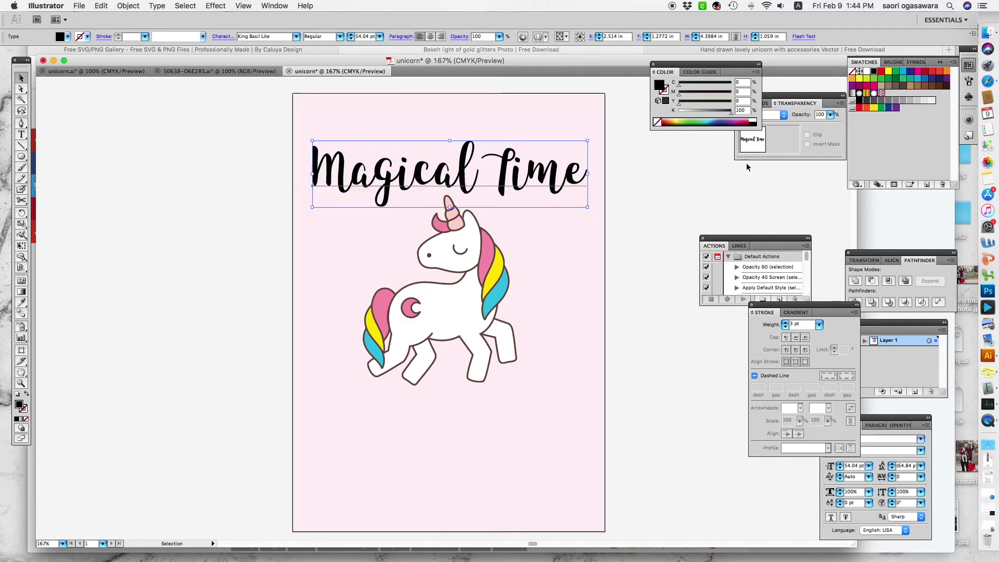
pyautogui.click(552, 177)
pyautogui.click(552, 177)
# - Check the title's shape in unicorn.ai, warp "Magical Time" with a horizontal Arc at 18% bend, and fit it inside the artboard above the unicorn
pyautogui.click(105, 71)
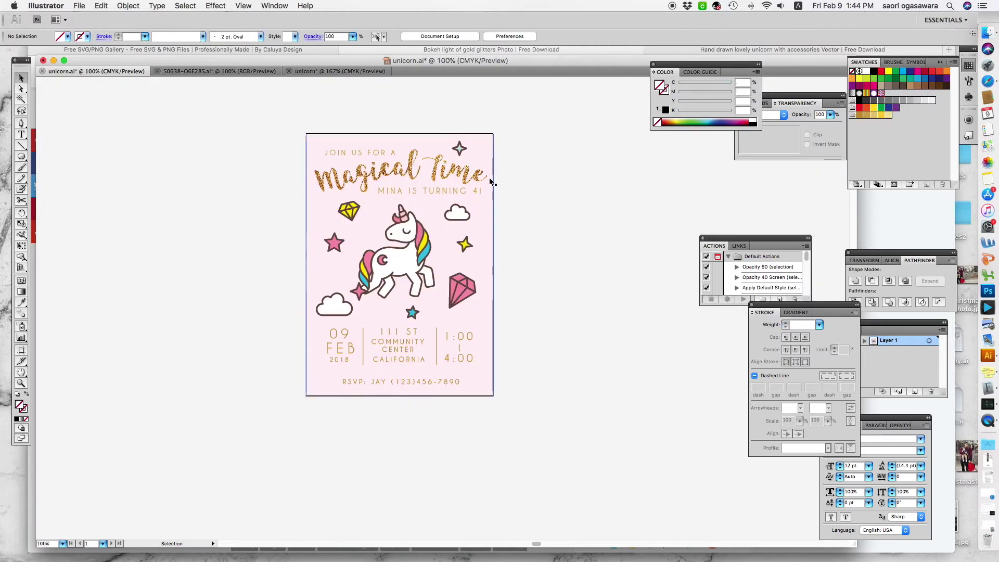
pyautogui.click(340, 72)
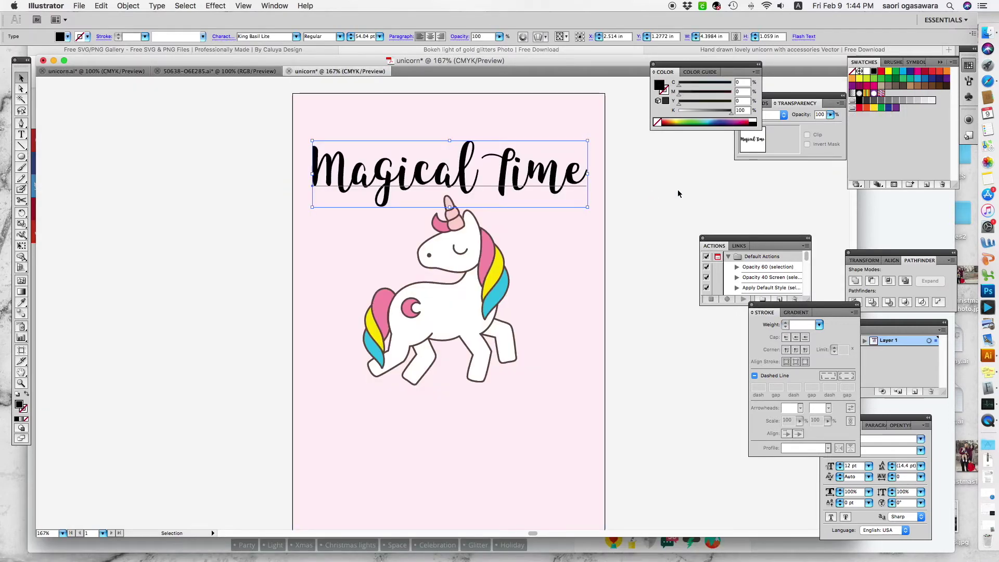
pyautogui.click(538, 37)
pyautogui.moveTo(536, 137); pyautogui.dragTo(519, 260)
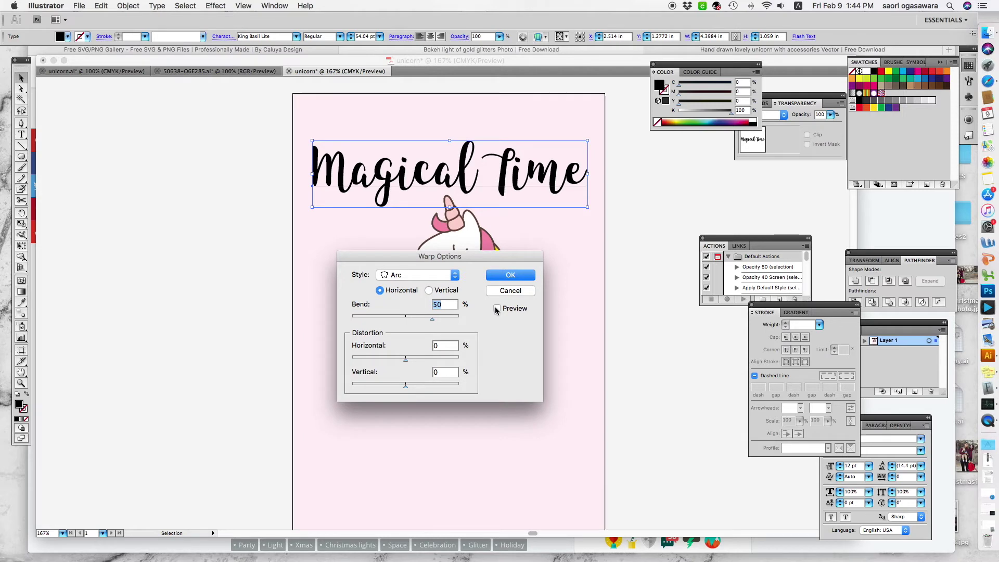
pyautogui.click(496, 309)
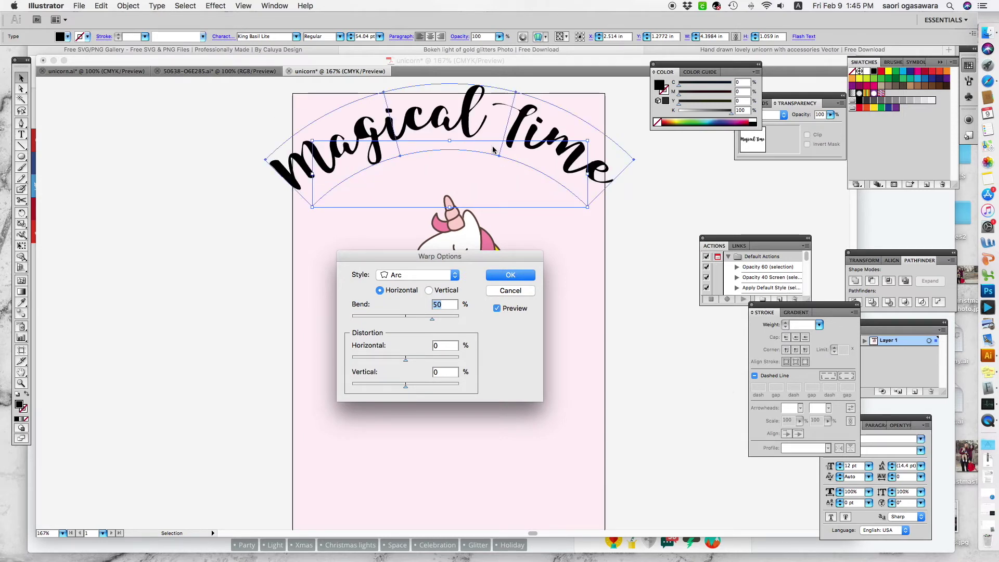
pyautogui.moveTo(432, 321)
pyautogui.mouseDown()
pyautogui.moveTo(413, 317)
pyautogui.moveTo(421, 320)
pyautogui.mouseUp()
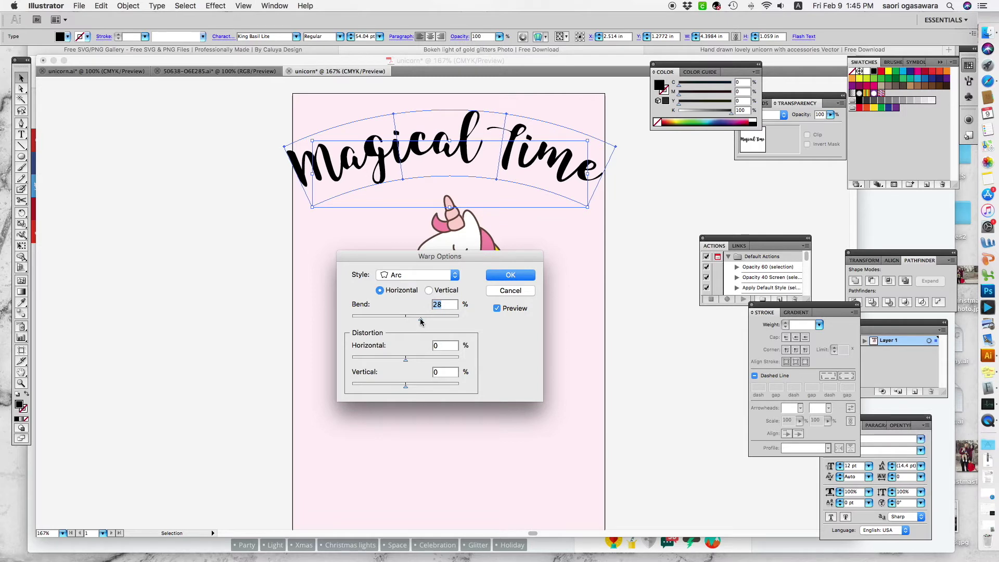
pyautogui.moveTo(420, 321)
pyautogui.mouseDown()
pyautogui.moveTo(393, 320)
pyautogui.moveTo(414, 318)
pyautogui.mouseUp()
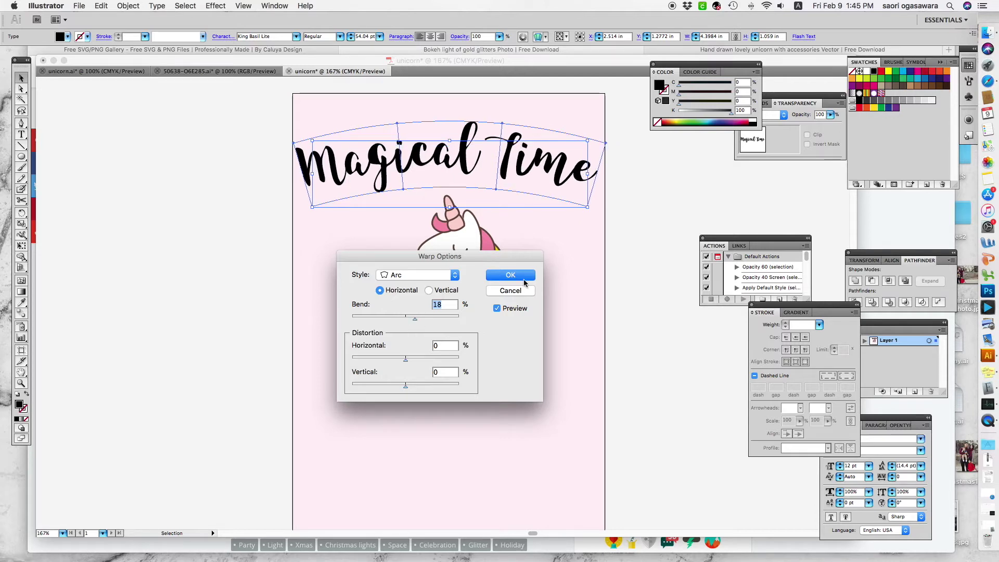
pyautogui.click(531, 281)
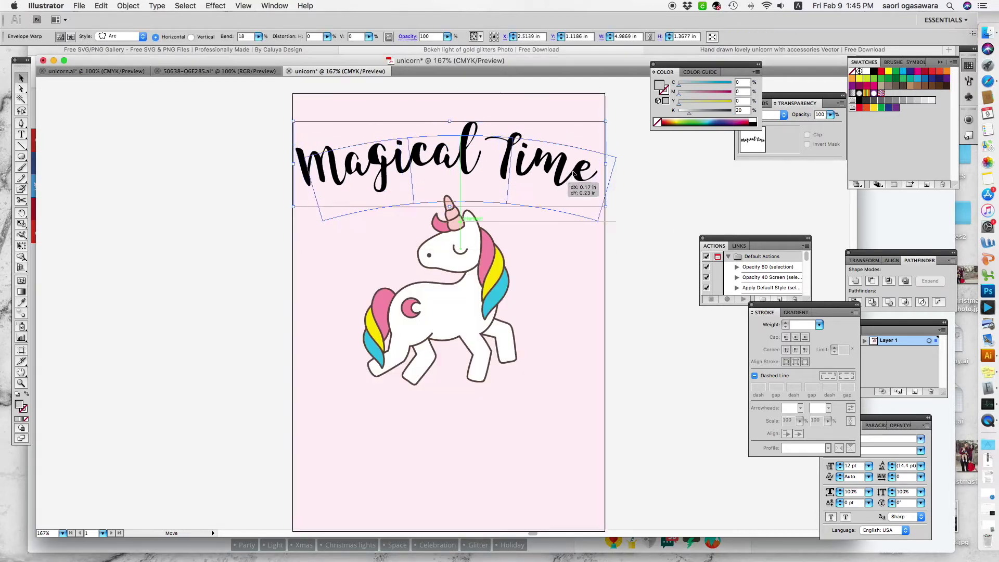
pyautogui.click(668, 199)
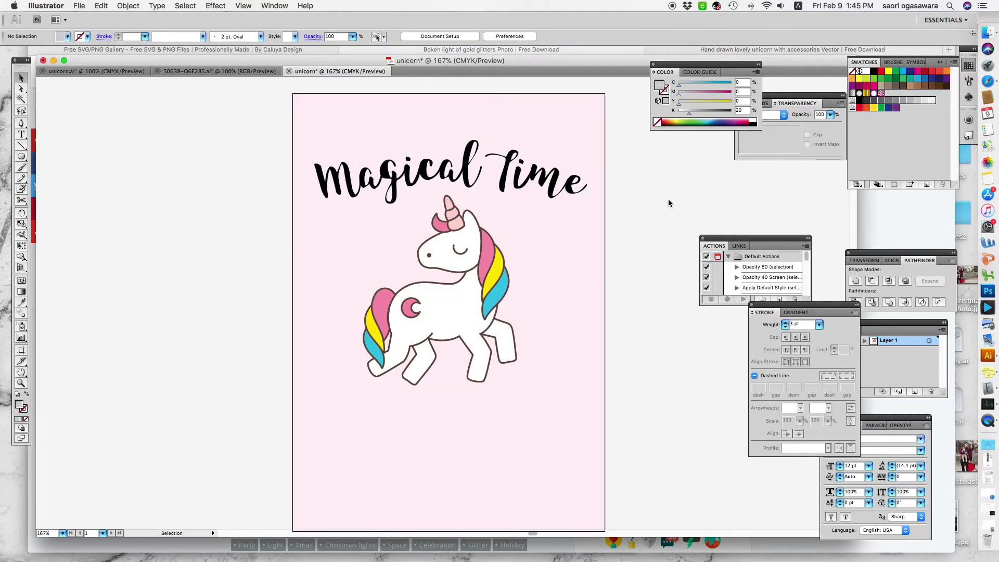
# - Increase the Arc warp bend of the "Magical Time" lettering to 29%
pyautogui.click(569, 195)
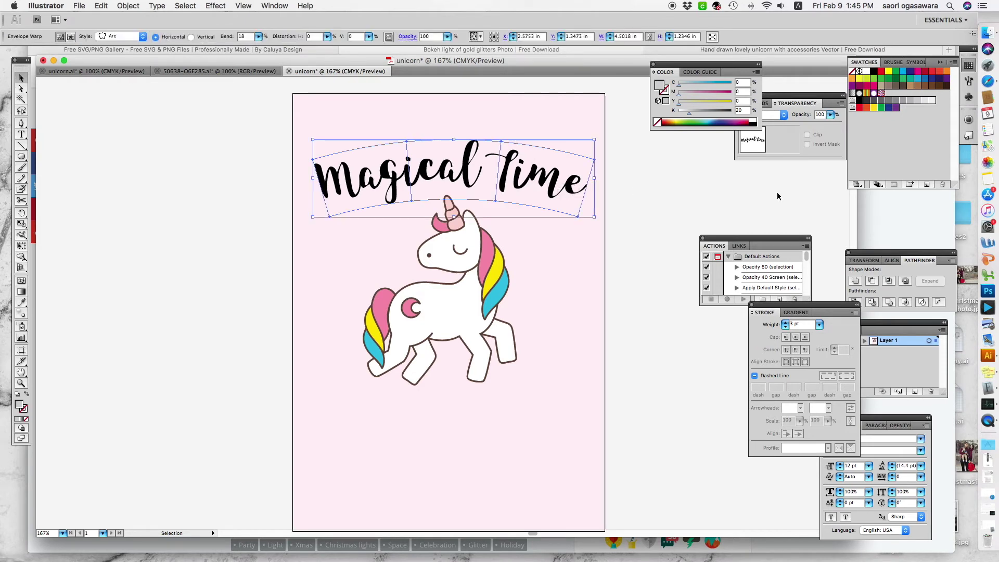
pyautogui.click(258, 36)
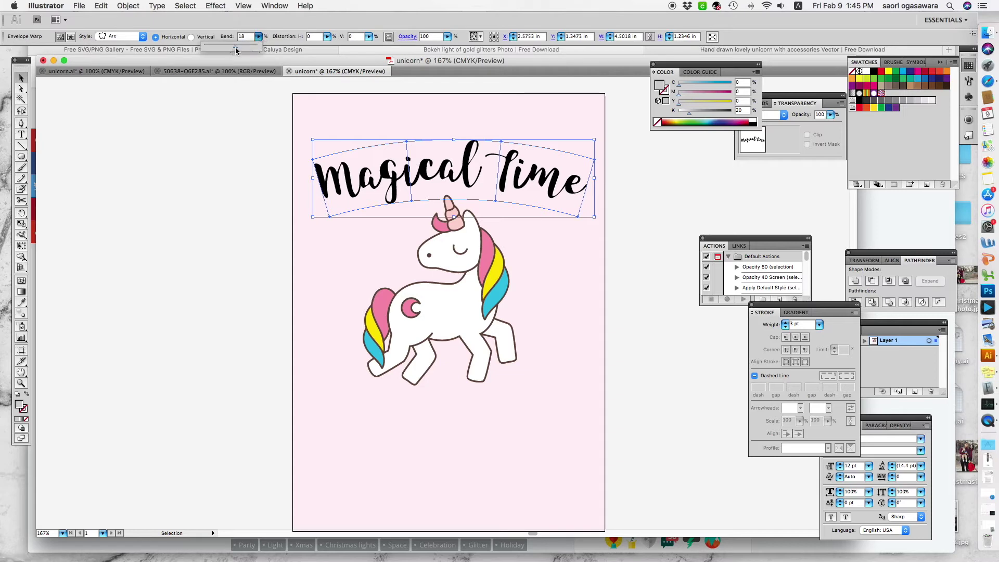
pyautogui.moveTo(236, 51); pyautogui.dragTo(241, 48)
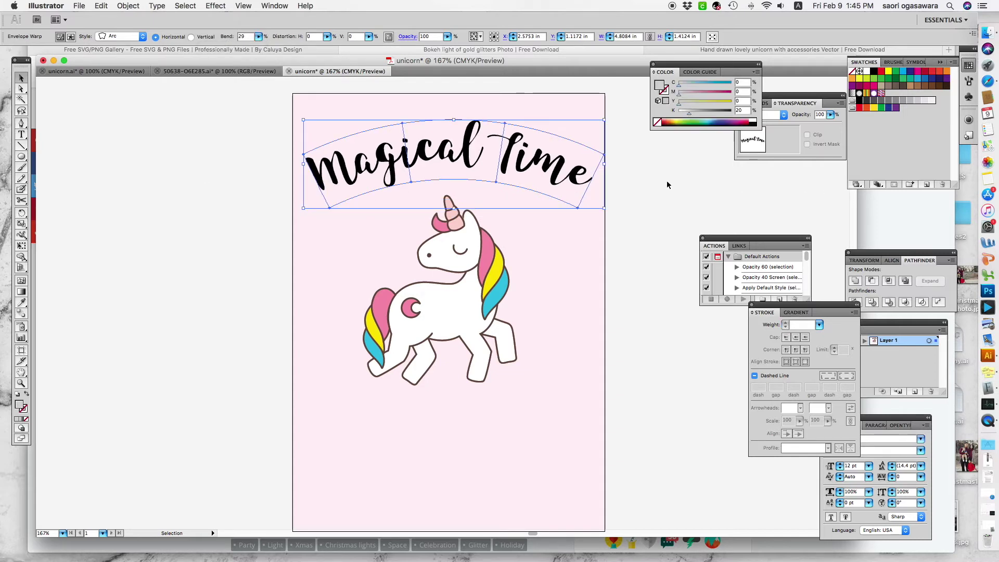
pyautogui.click(697, 185)
# - Move the arched "Magical Time" lettering down slightly so it curves closely over the unicorn's horn, and deselect it
pyautogui.click(559, 177)
pyautogui.press('Down')
pyautogui.press('Down')
pyautogui.press('Down')
pyautogui.press('Down')
pyautogui.press('Down')
pyautogui.press('Down')
pyautogui.press('Down')
pyautogui.press('Down')
pyautogui.press('Down')
pyautogui.press('Down')
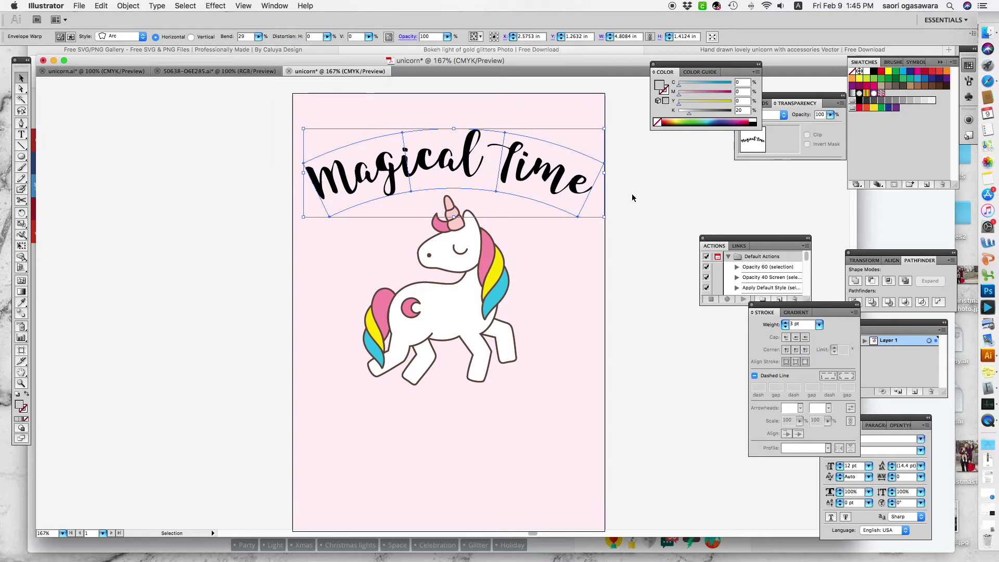
pyautogui.click(521, 170)
pyautogui.moveTo(520, 170); pyautogui.dragTo(521, 178)
pyautogui.click(661, 167)
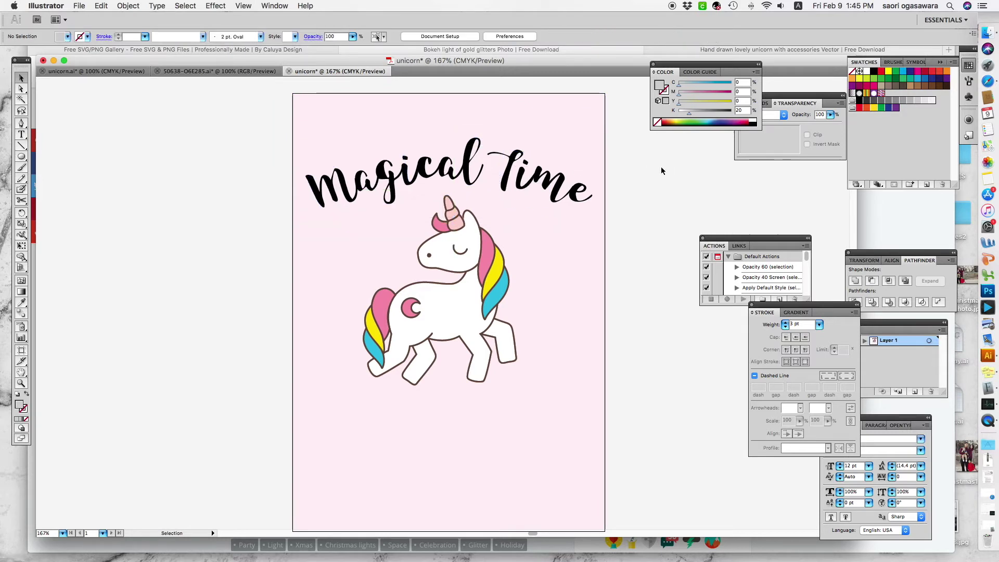
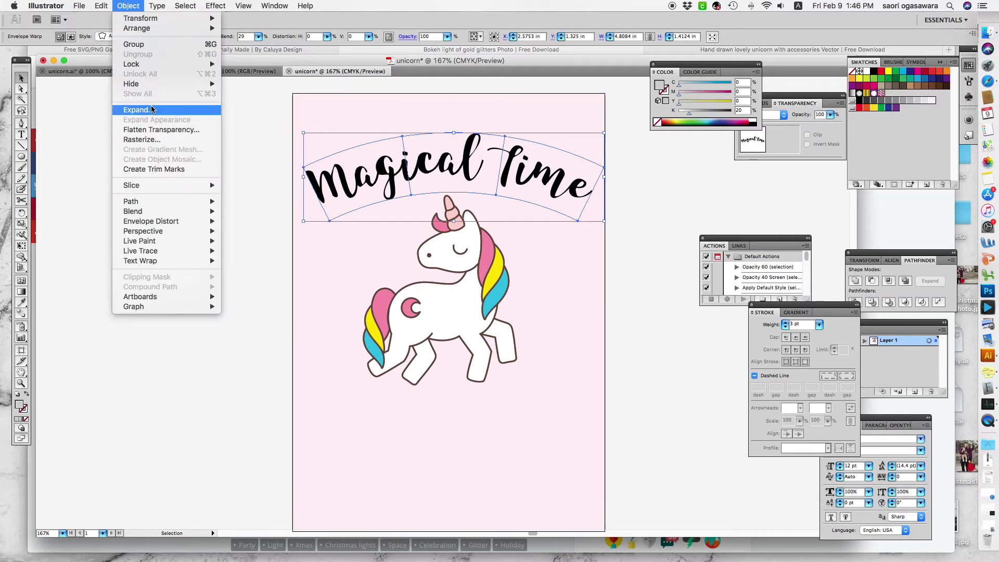
# - Expand the warped "Magical Time" lettering with the Object and Fill options enabled
pyautogui.click(152, 110)
pyautogui.moveTo(526, 148); pyautogui.dragTo(519, 251)
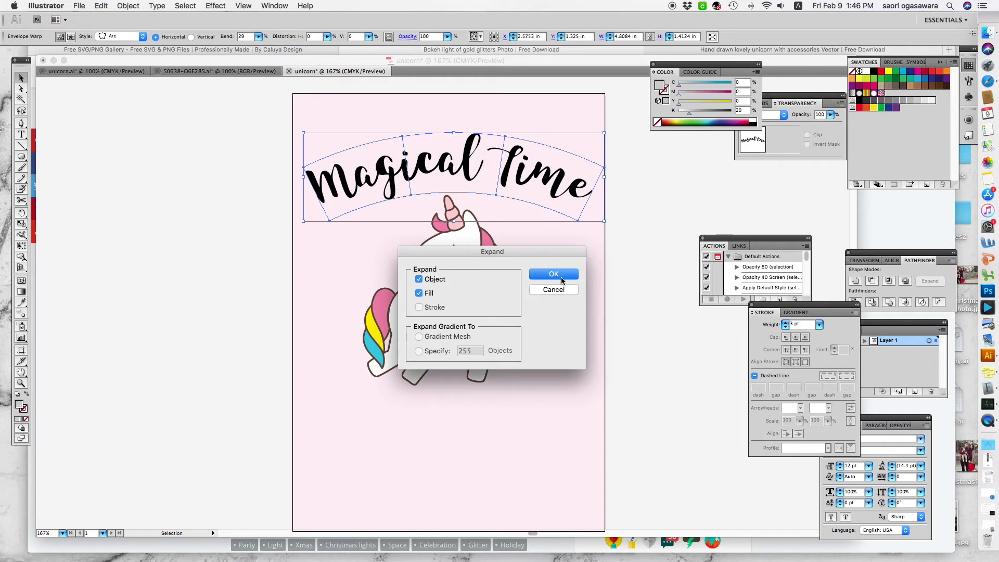
pyautogui.click(553, 274)
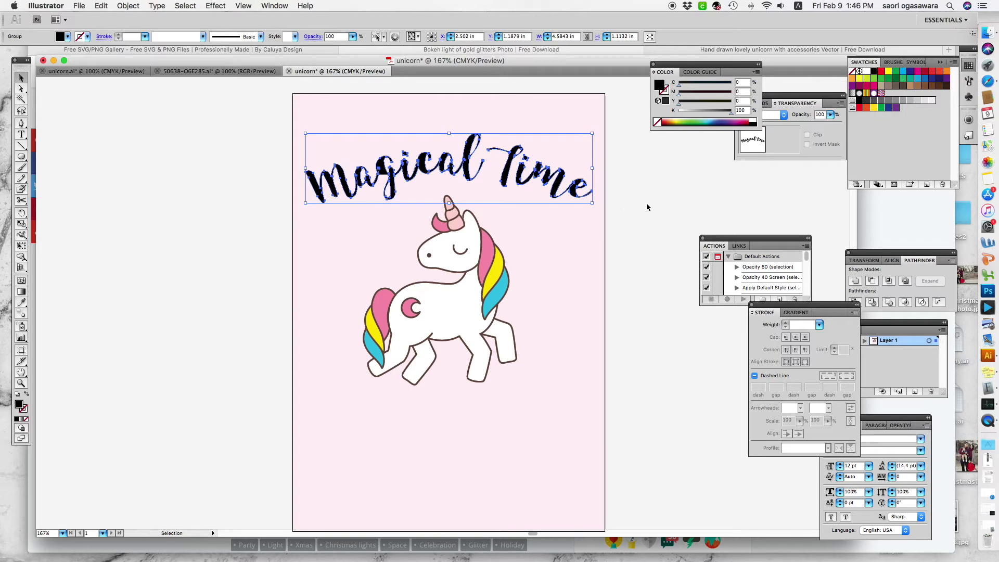
# - Turn the expanded "Magical Time" letters into a single compound path and deselect it
pyautogui.click(125, 4)
pyautogui.moveTo(177, 285)
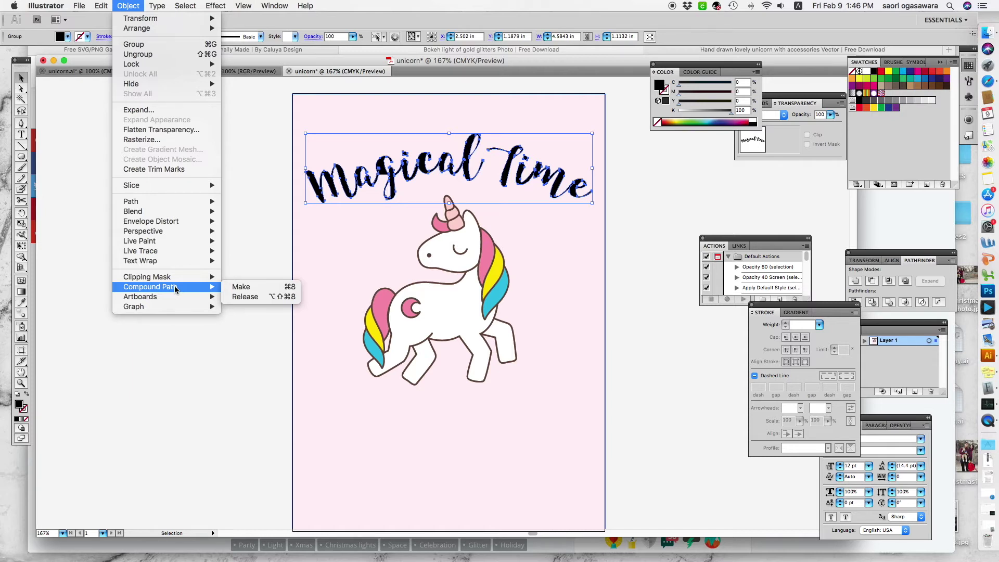
pyautogui.click(240, 291)
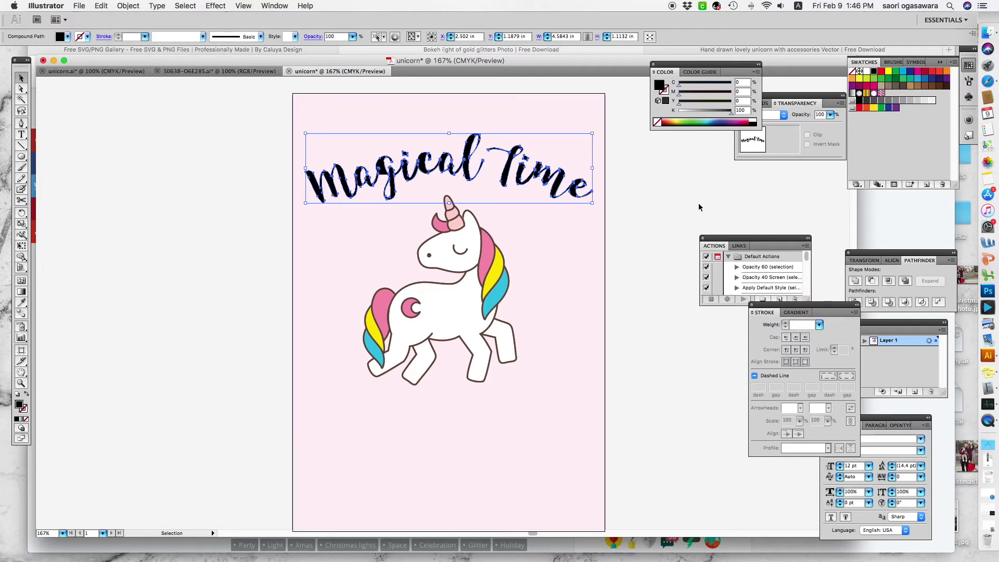
pyautogui.click(731, 208)
# - Switch to Finder and place the gold glitter photo 1862.jpg from Downloads into the new invitation document
pyautogui.hotkey('ctrl', 'Up')
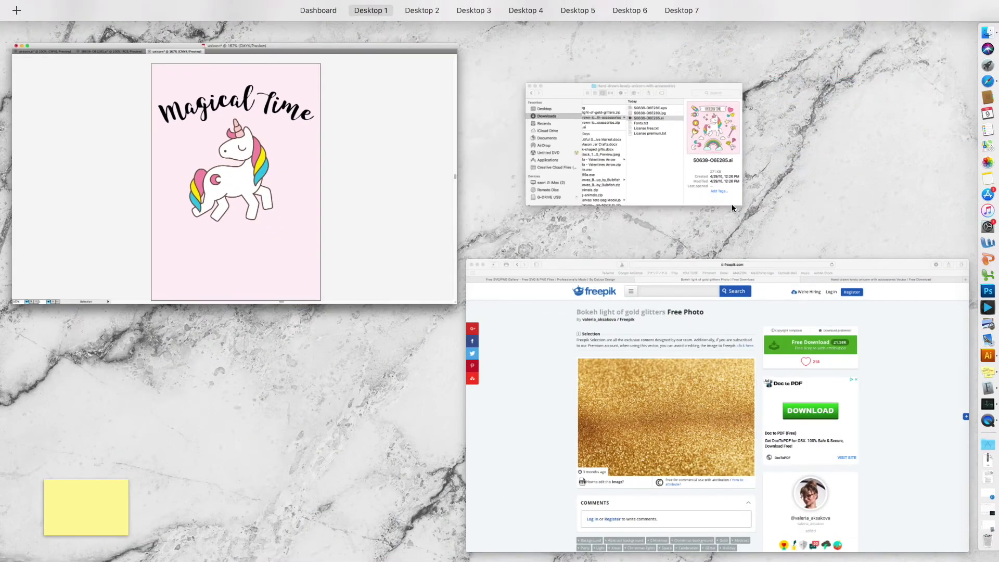
pyautogui.click(673, 162)
pyautogui.hscroll(-3, 543, 290)
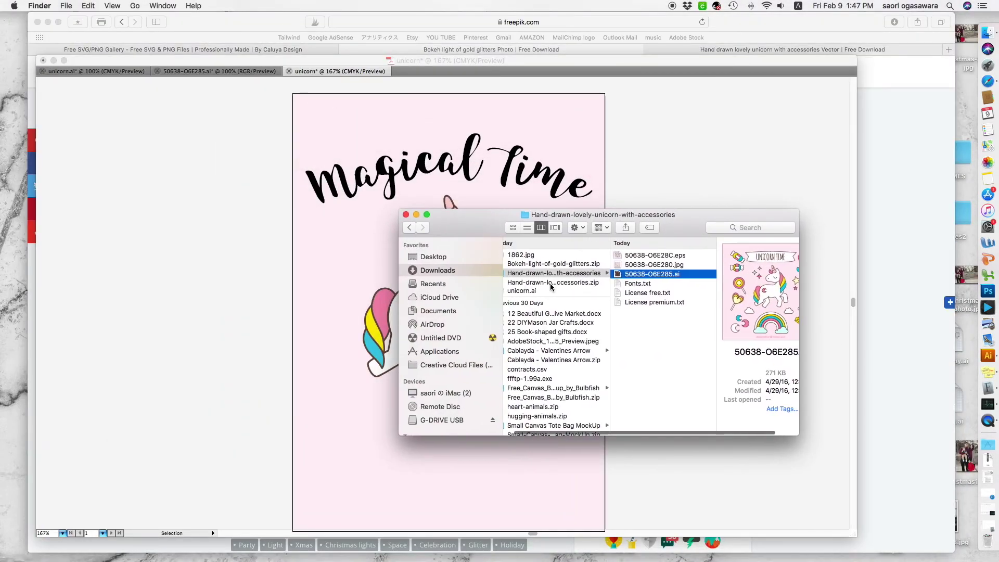
pyautogui.click(541, 254)
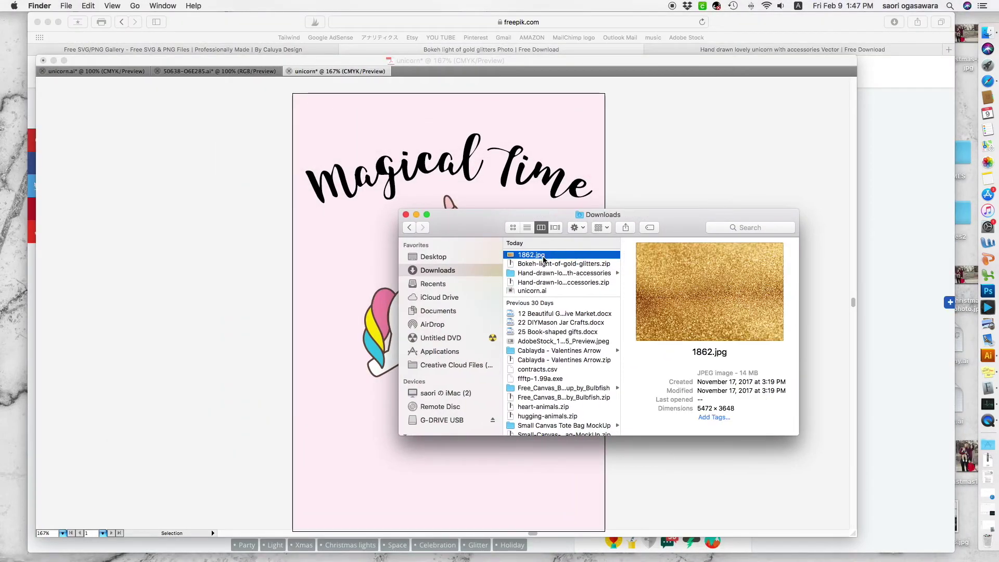
pyautogui.moveTo(541, 254); pyautogui.dragTo(210, 155)
pyautogui.moveTo(159, 220); pyautogui.dragTo(159, 220)
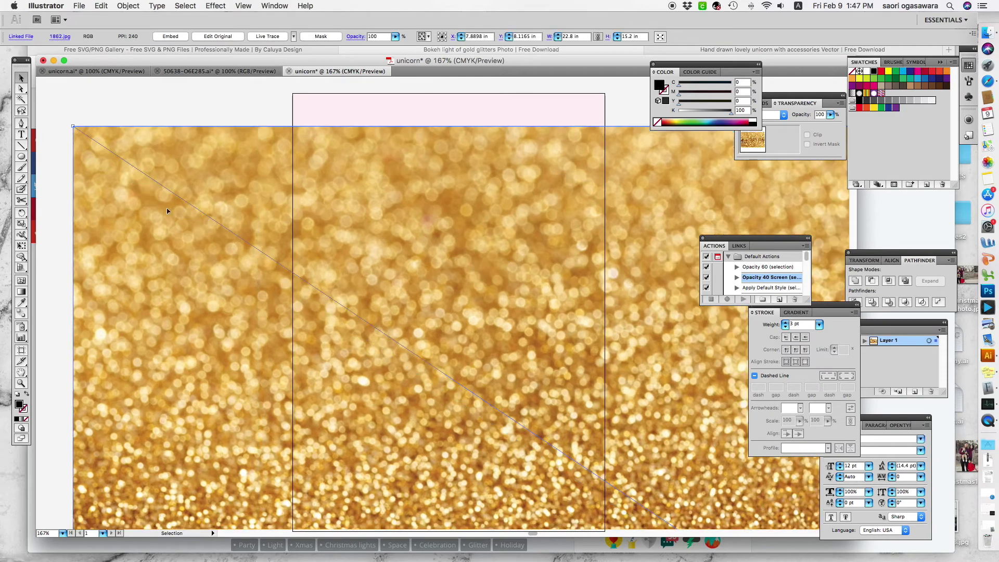
# - Scale the glitter photo down proportionally to about 5.67 x 3.78 in and position it over the "Magical Time" lettering
pyautogui.moveTo(72, 128); pyautogui.dragTo(379, 312)
pyautogui.moveTo(606, 312); pyautogui.dragTo(615, 240)
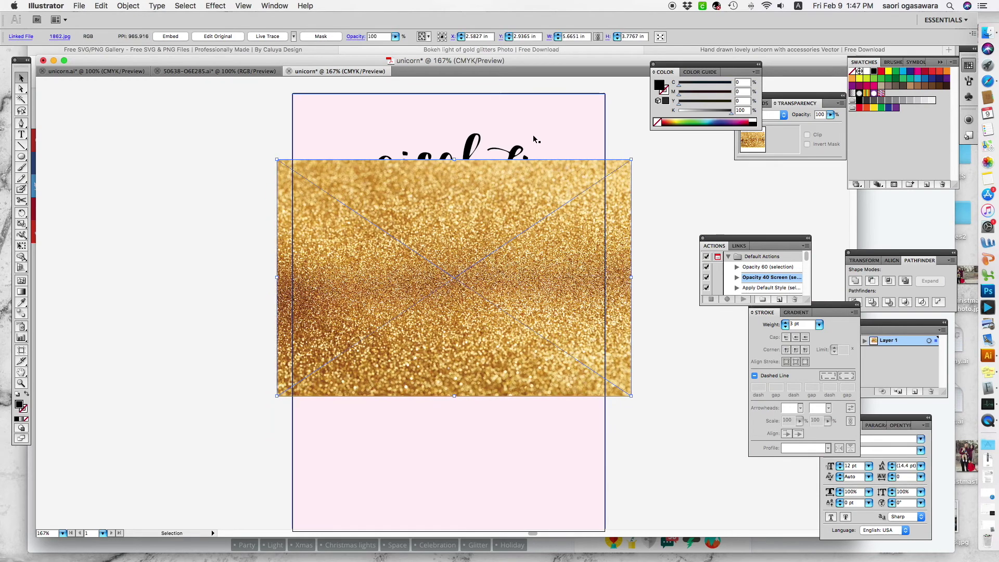
pyautogui.moveTo(475, 187); pyautogui.dragTo(475, 160)
# - Bring the "Magical Time" compound path in front of the glitter photo, and undo that reordering
pyautogui.click(470, 139)
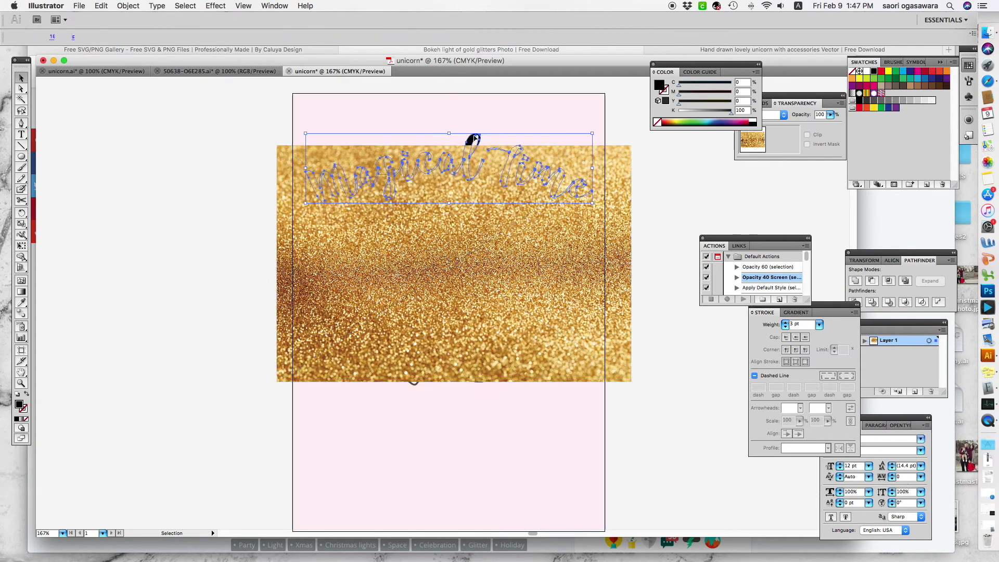
pyautogui.rightClick(474, 136)
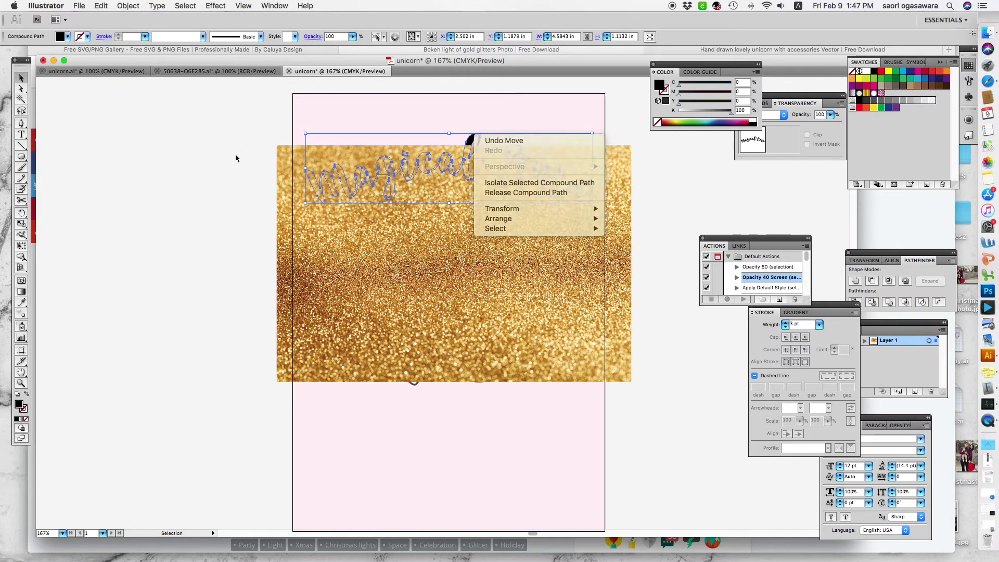
pyautogui.click(235, 153)
pyautogui.rightClick(471, 138)
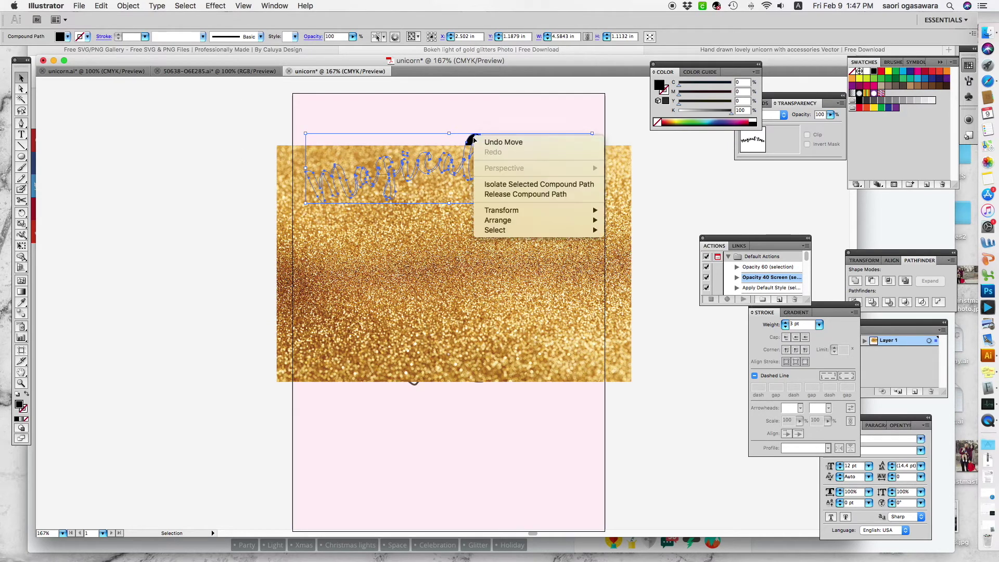
pyautogui.moveTo(523, 221)
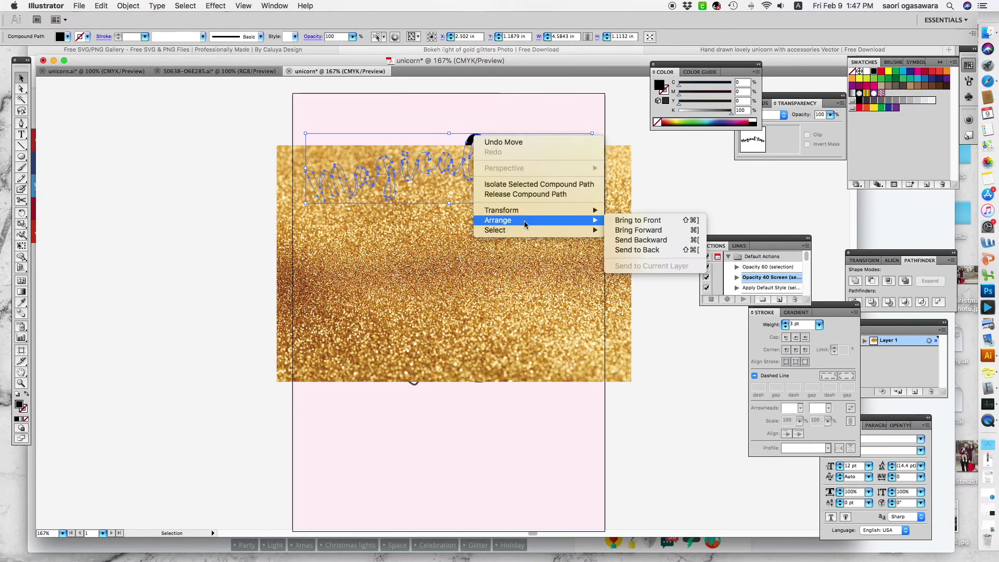
pyautogui.click(638, 220)
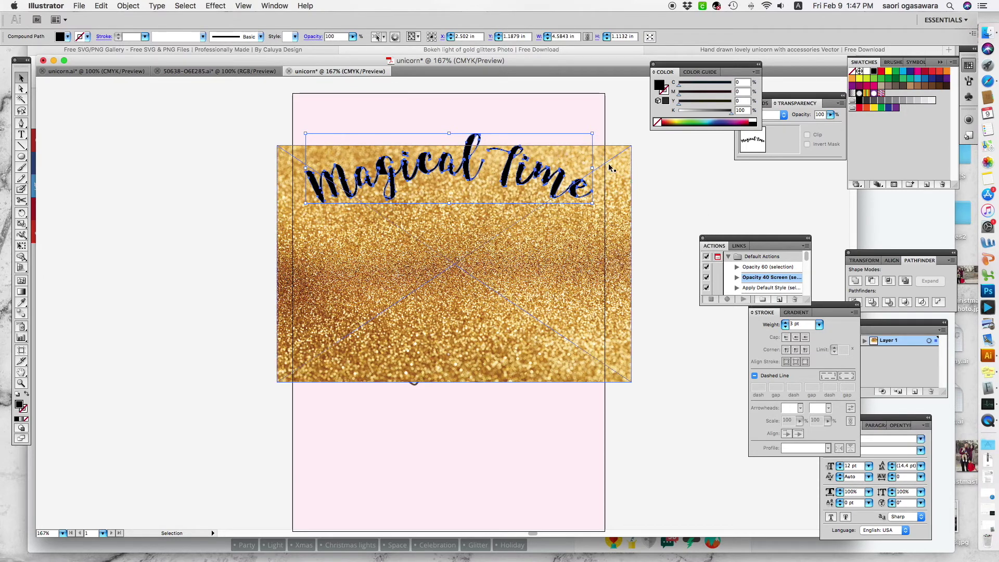
pyautogui.hotkey('ctrl', 'z')
# - Bring the "Magical Time" compound path in front of the glitter photo and move it down to lie fully within the photo
pyautogui.click(471, 143)
pyautogui.moveTo(471, 143); pyautogui.dragTo(482, 144)
pyautogui.click(483, 144)
pyautogui.rightClick(483, 144)
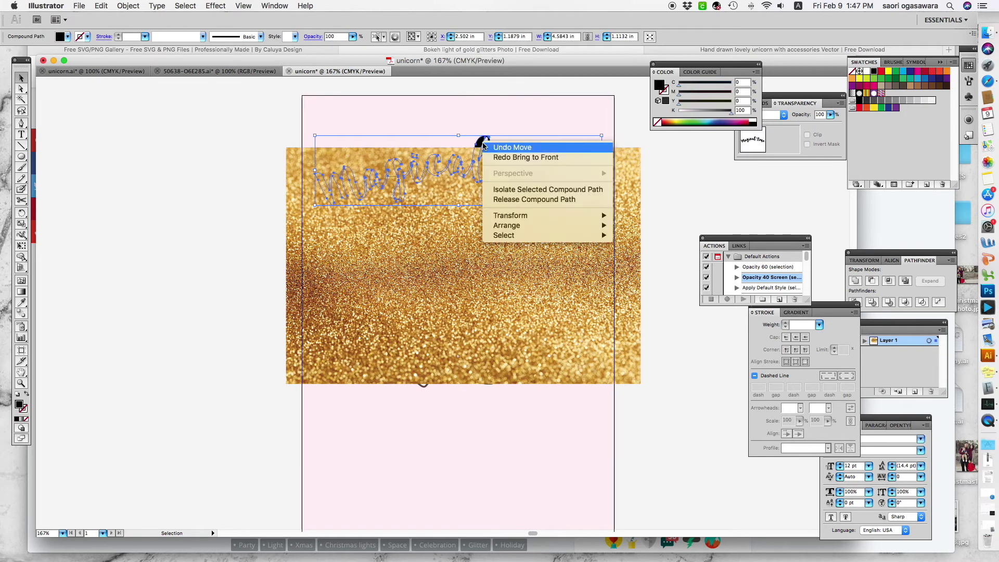
pyautogui.moveTo(537, 225)
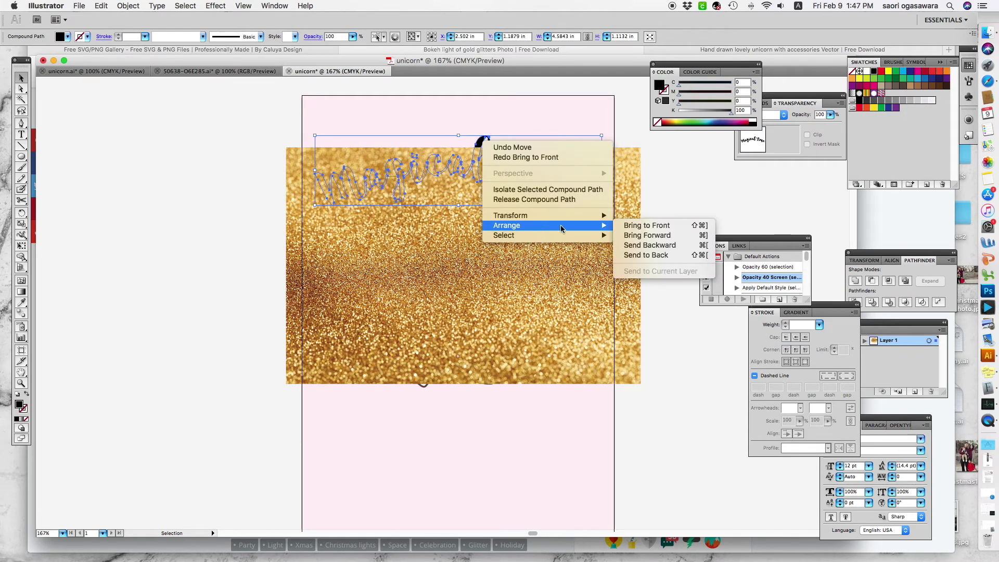
pyautogui.click(647, 226)
pyautogui.click(688, 159)
pyautogui.moveTo(556, 184); pyautogui.dragTo(558, 214)
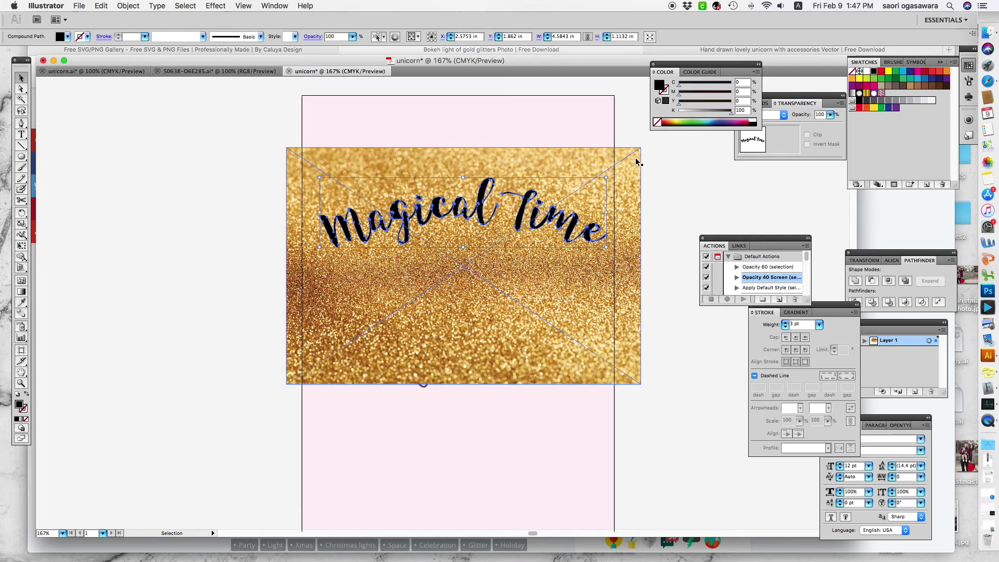
pyautogui.click(705, 195)
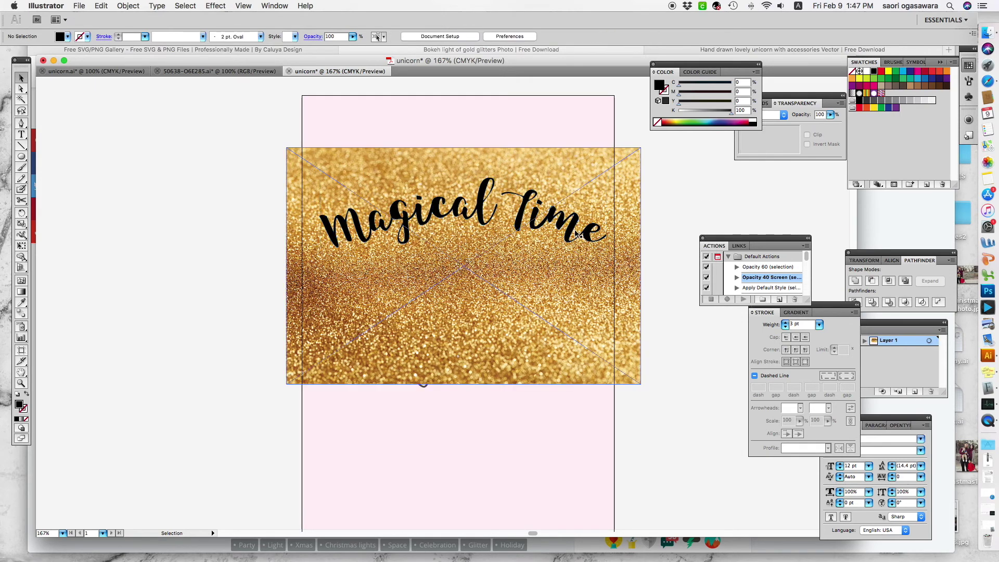
# - Make a clipping mask from the "Magical Time" compound path and the gold glitter photo
pyautogui.click(614, 170)
pyautogui.click(556, 237)
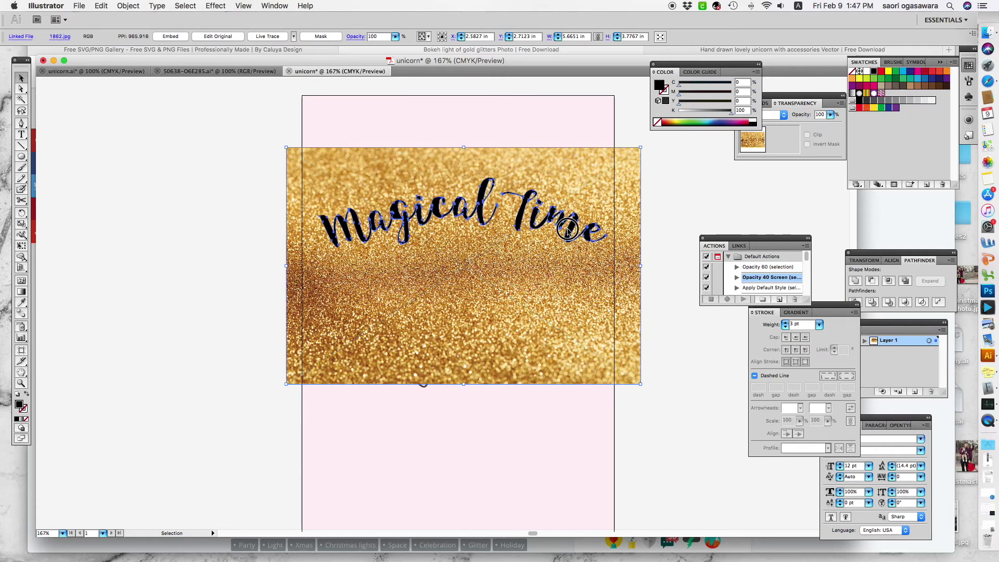
pyautogui.press('shift')
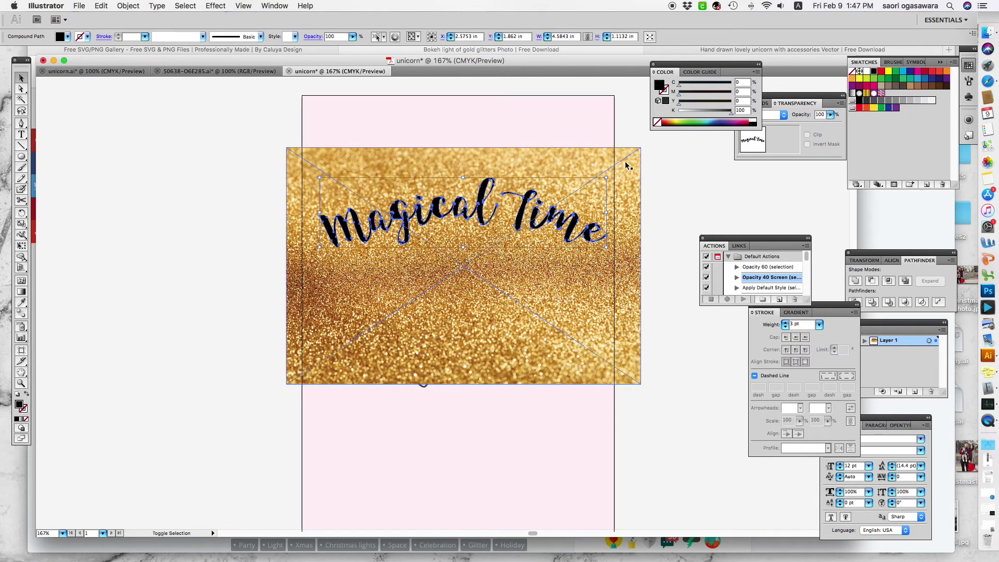
pyautogui.keyDown('shift'); pyautogui.click(626, 165); pyautogui.keyUp('shift')
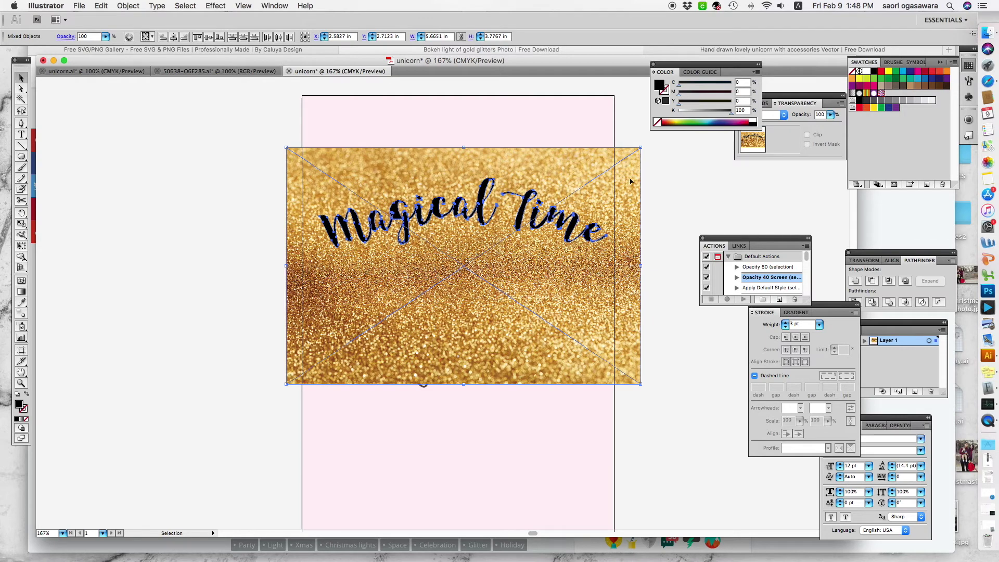
pyautogui.rightClick(630, 181)
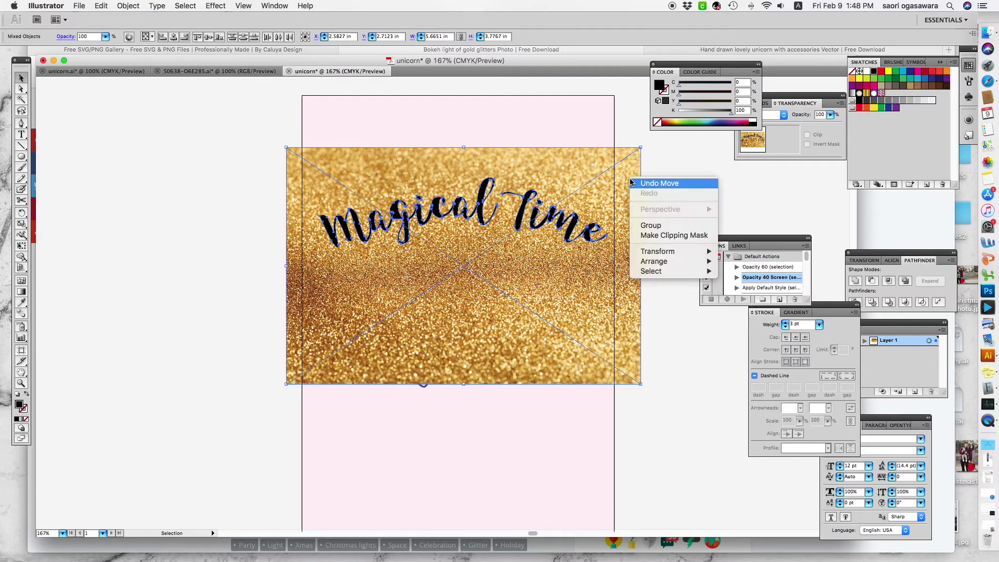
pyautogui.click(656, 235)
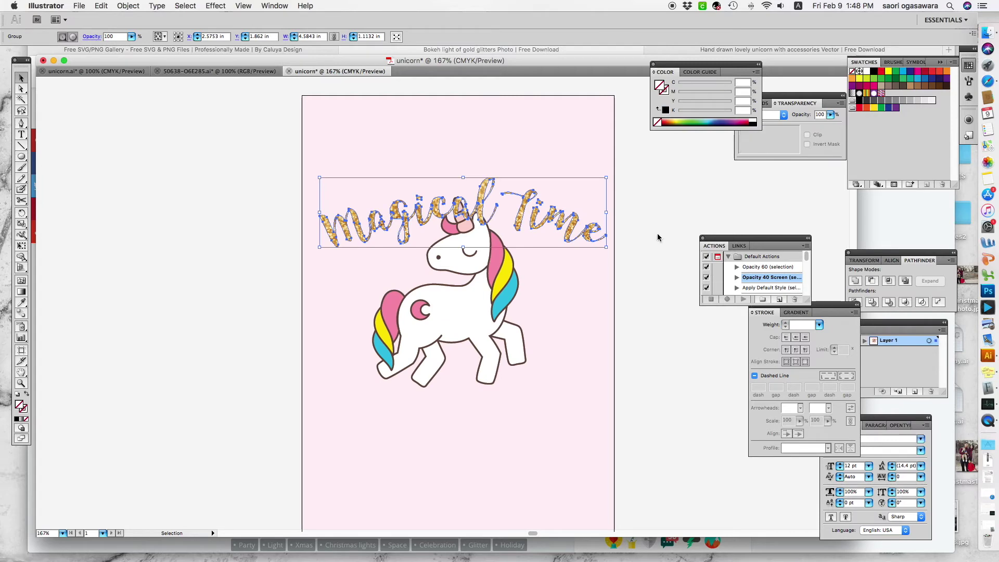
# - Move the glitter-filled "Magical Time" lettering up above the unicorn's horn, shift it slightly left, and deselect it
pyautogui.click(670, 189)
pyautogui.moveTo(589, 238); pyautogui.dragTo(590, 202)
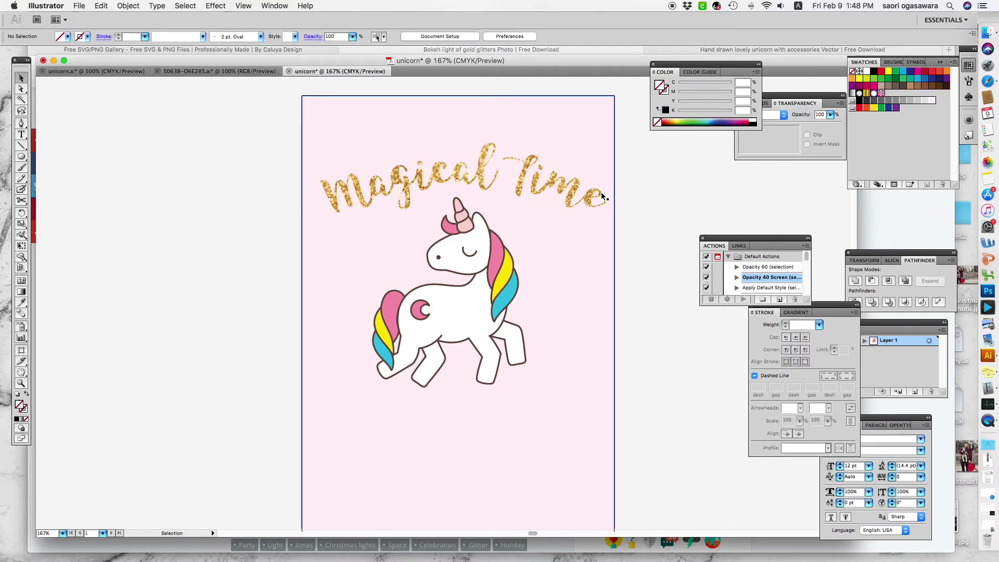
pyautogui.click(601, 197)
pyautogui.click(675, 201)
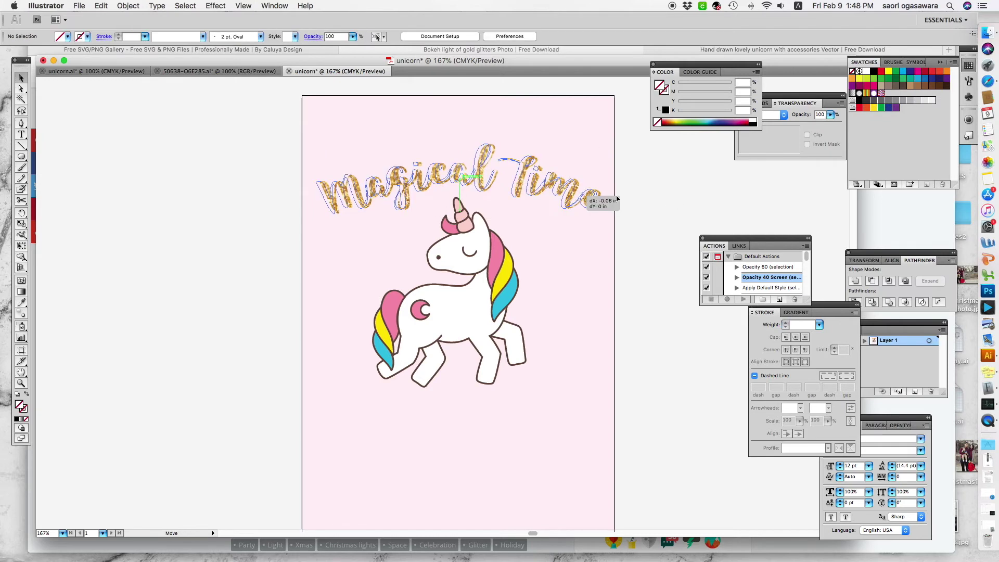
# - Check the wording in the finished unicorn.ai invitation and add the text "JOIN US FOR" beside the artboard in the new document
pyautogui.click(21, 136)
pyautogui.click(106, 145)
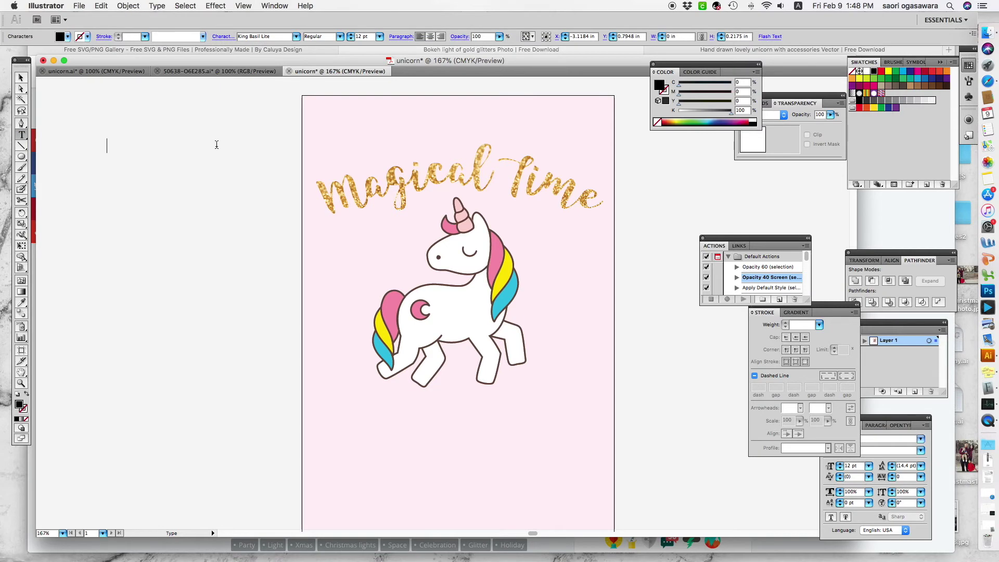
pyautogui.hscroll(-3, 217, 144)
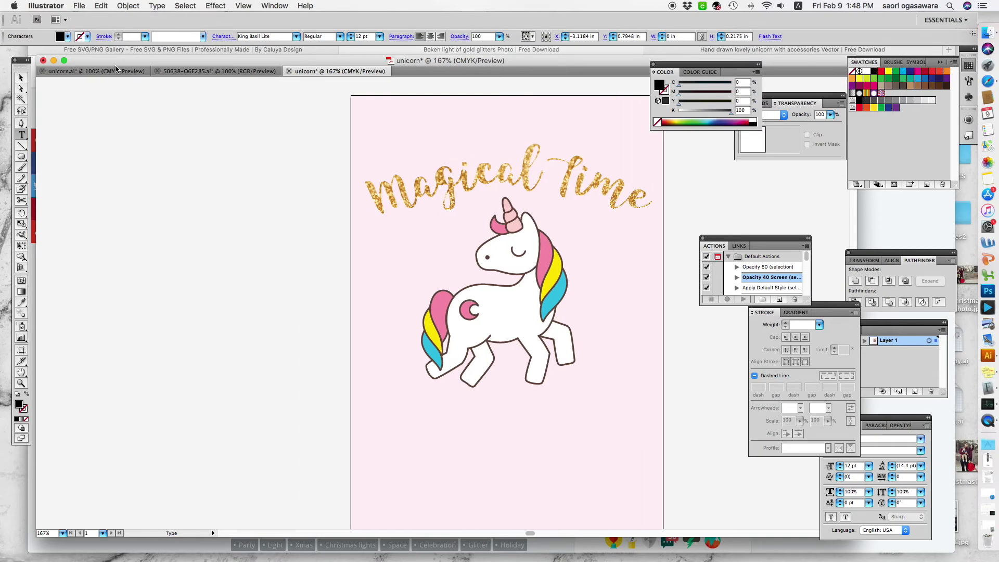
pyautogui.click(96, 71)
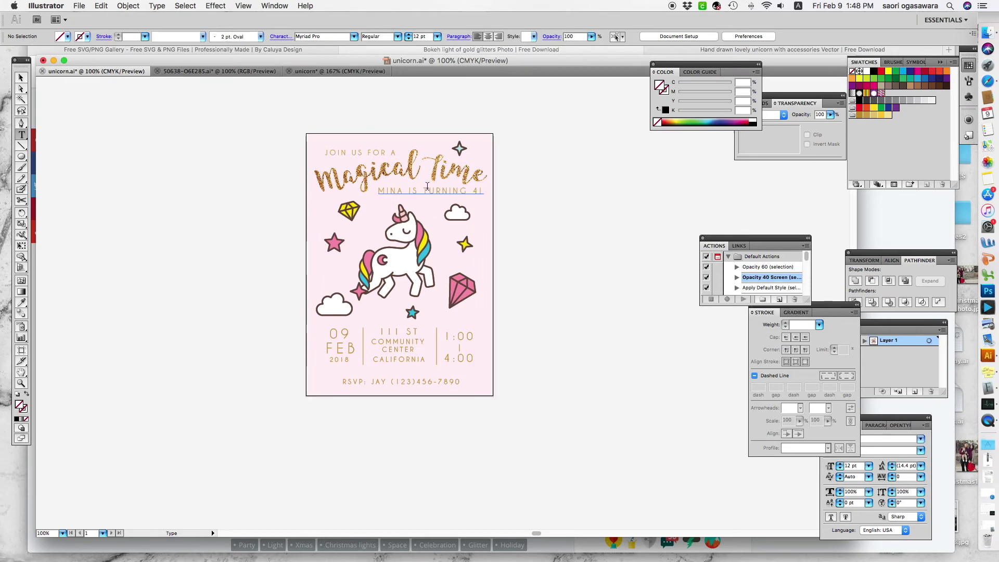
pyautogui.click(366, 74)
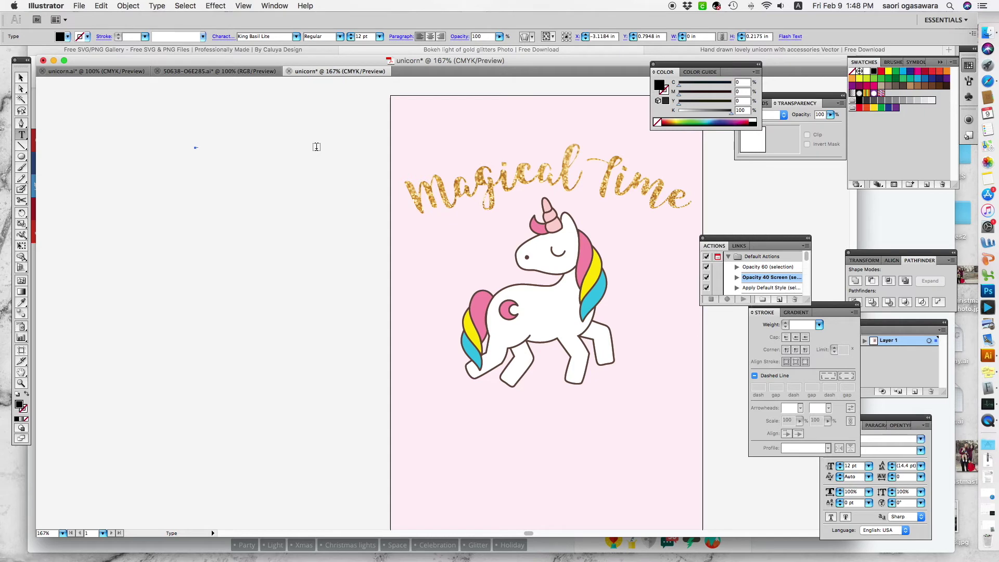
pyautogui.click(225, 205)
pyautogui.write('Join')
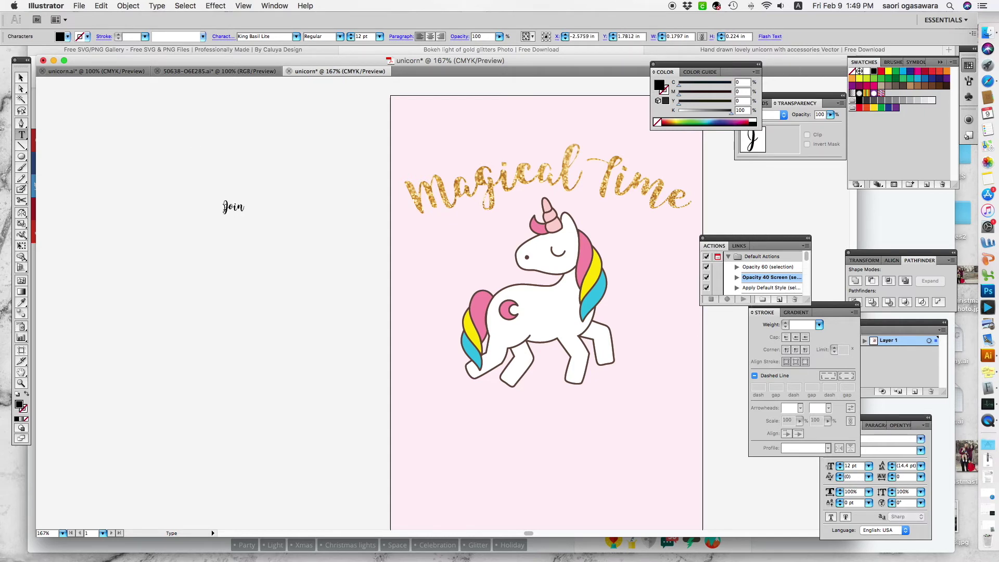
pyautogui.press('BackSpace')
pyautogui.press('BackSpace')
pyautogui.press('BackSpace')
pyautogui.press('BackSpace')
pyautogui.press('BackSpace')
pyautogui.press('BackSpace')
pyautogui.press('BackSpace')
pyautogui.write('Join us for')
pyautogui.click(18, 77)
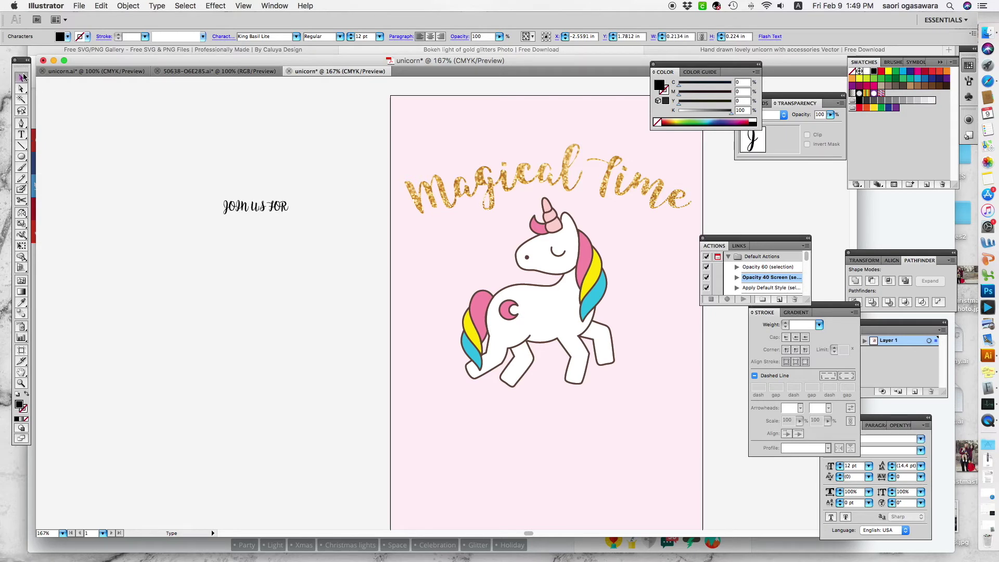
# - Set the "JOIN US FOR" text to the Caviar Dreams font with a tracking of 300
pyautogui.click(295, 36)
pyautogui.scroll(10, 298, 36)
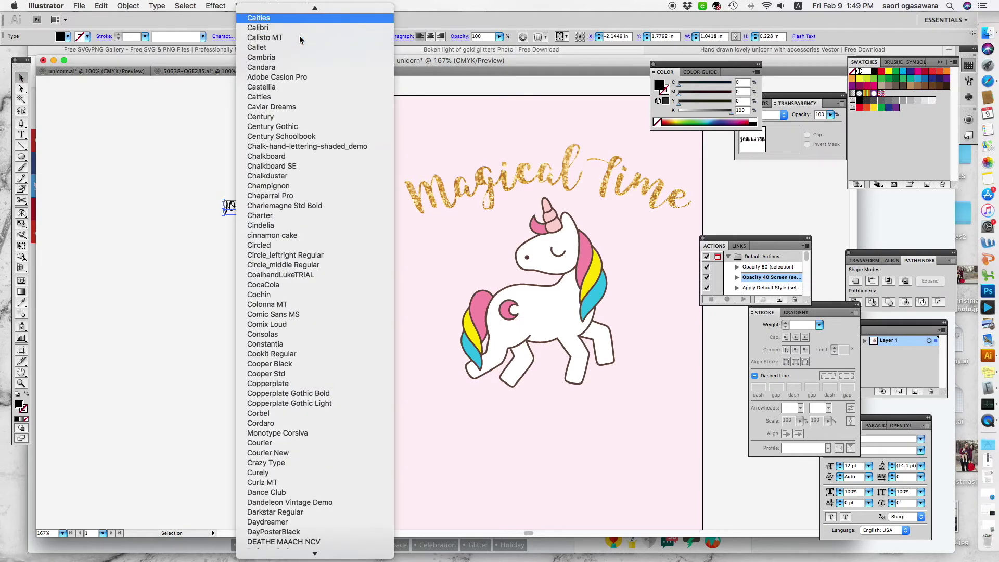
pyautogui.click(285, 106)
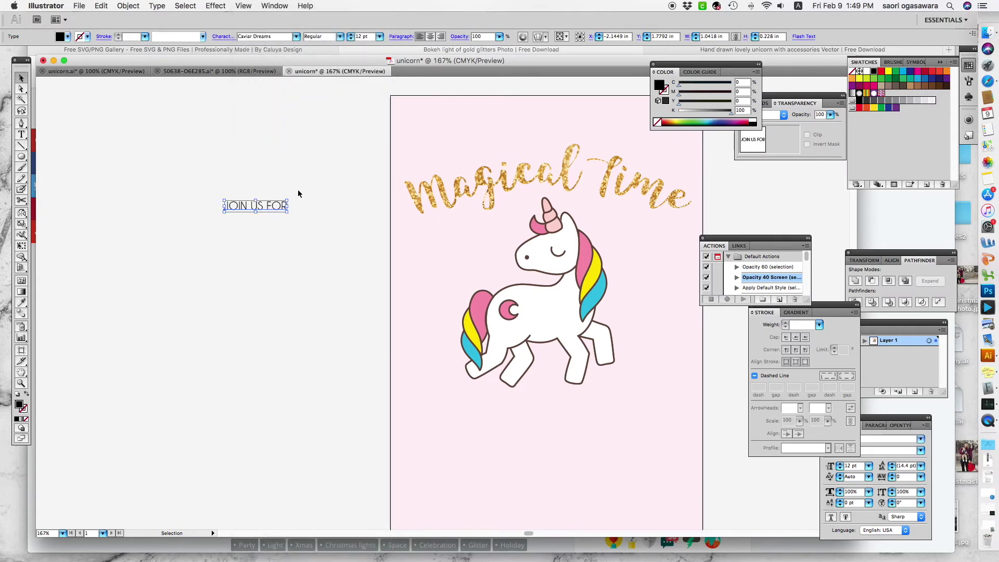
pyautogui.hscroll(3, 289, 201)
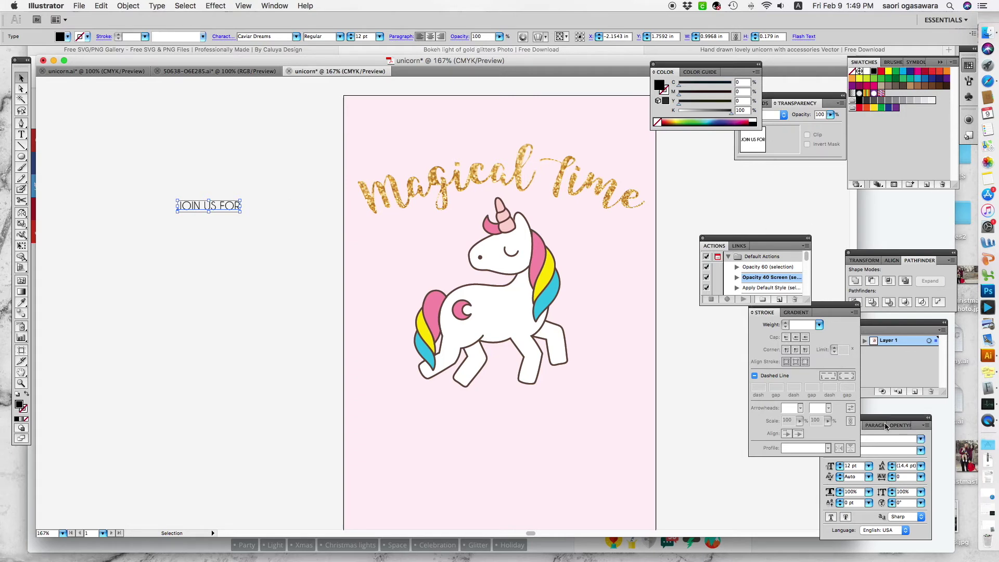
pyautogui.moveTo(895, 418); pyautogui.dragTo(710, 358)
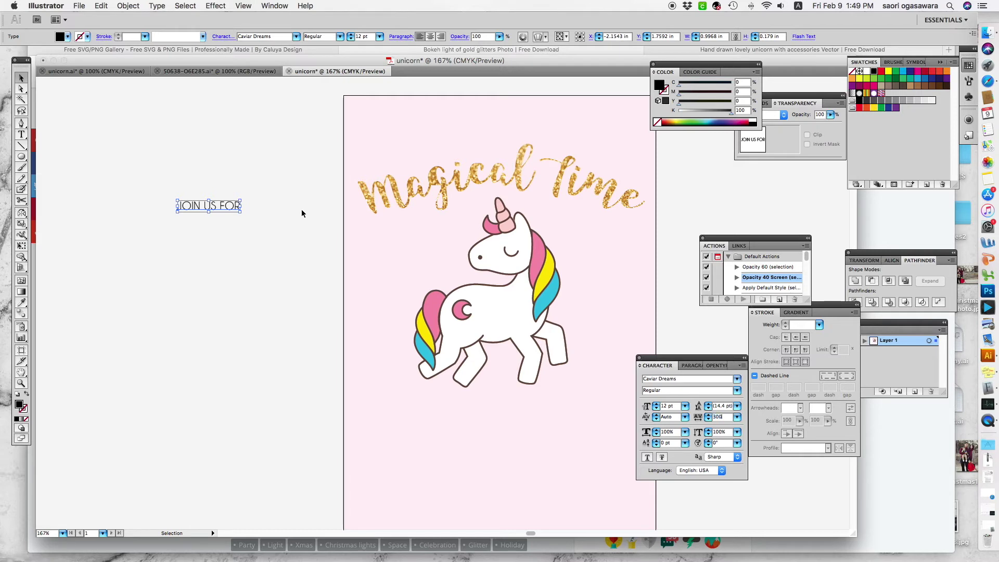
pyautogui.press('Return')
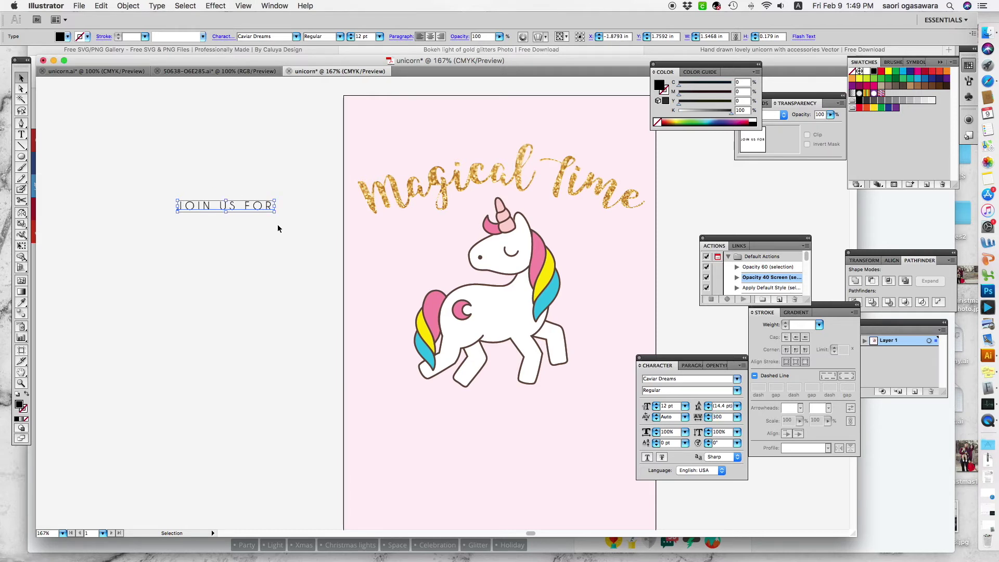
# - Enlarge "JOIN US FOR" to about 1.9 in wide, place it above "Magical", and nudge the glitter lettering up
pyautogui.keyDown('shift'); pyautogui.click(273, 203); pyautogui.keyUp('shift')
pyautogui.click(262, 208)
pyautogui.moveTo(264, 210); pyautogui.dragTo(466, 145)
pyautogui.moveTo(515, 170); pyautogui.dragTo(515, 162)
pyautogui.click(79, 185)
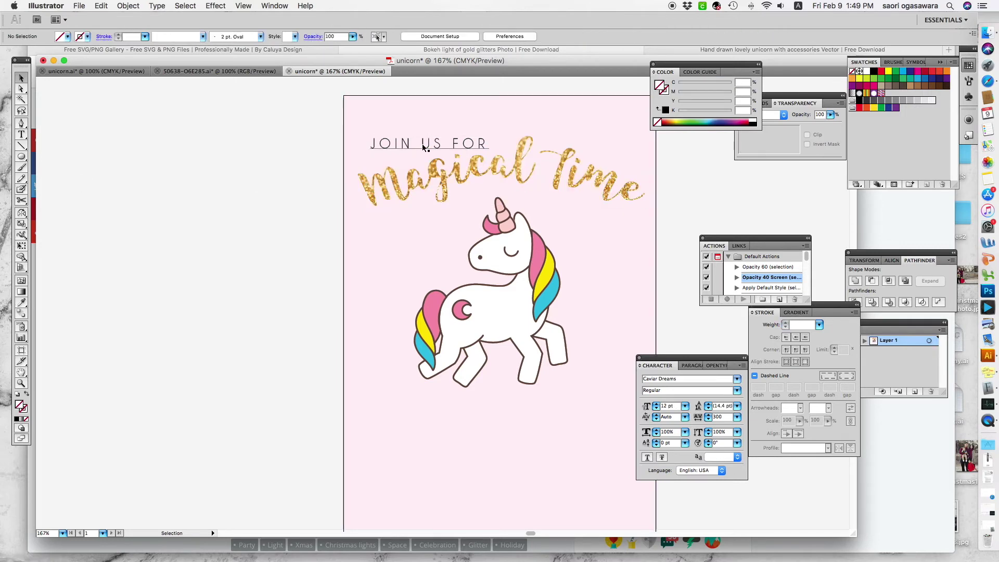
pyautogui.moveTo(422, 144); pyautogui.dragTo(423, 140)
pyautogui.click(173, 178)
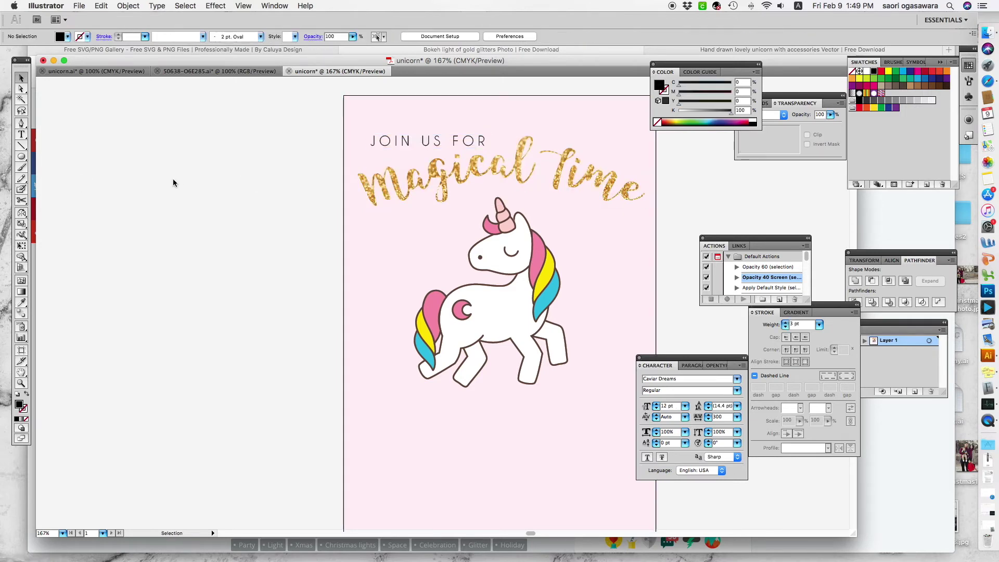
# - Compare with the finished unicorn.ai invitation and fill the "JOIN US FOR" text with a dark gold from the Metal swatch library
pyautogui.click(479, 142)
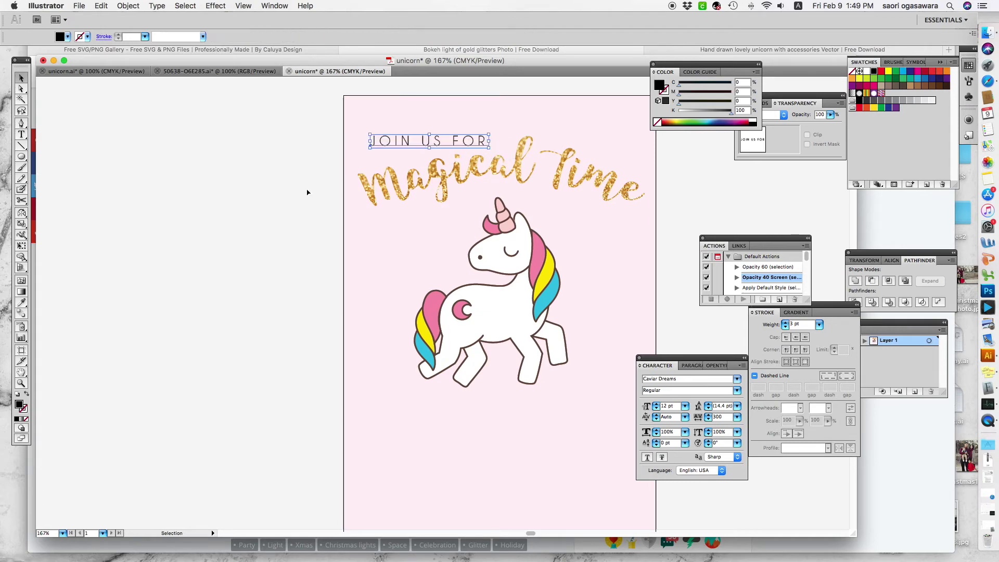
pyautogui.click(432, 142)
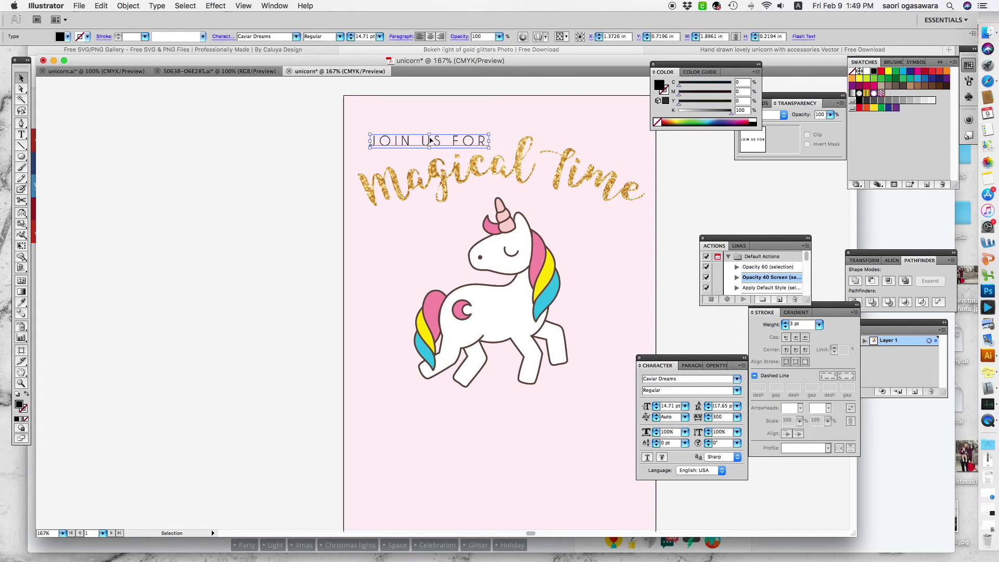
pyautogui.click(107, 72)
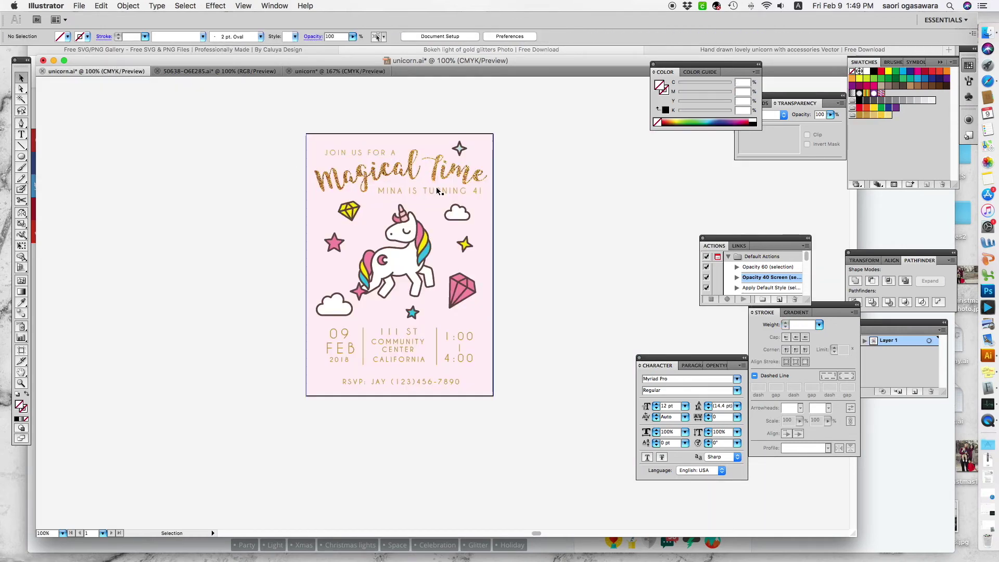
pyautogui.click(339, 74)
pyautogui.click(68, 36)
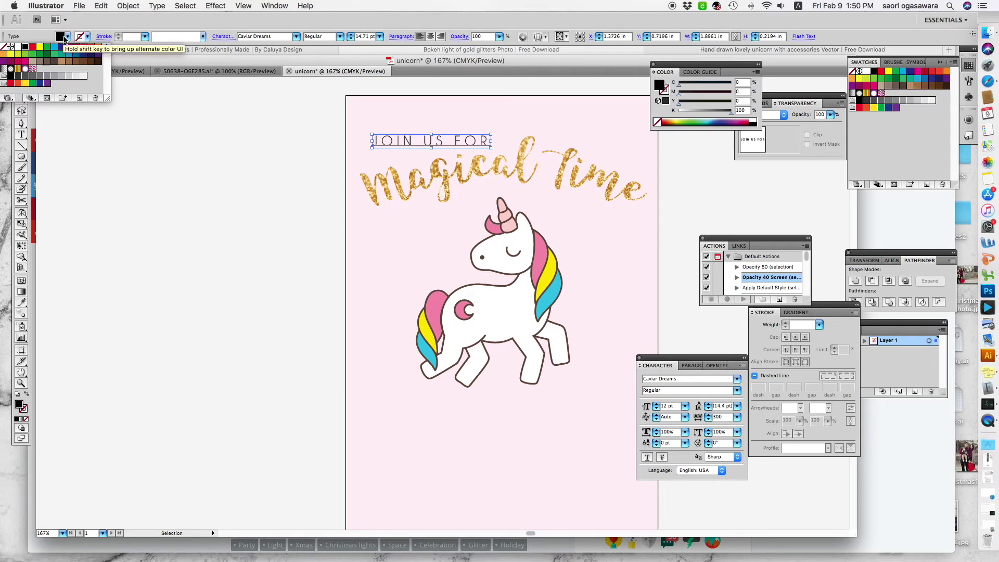
pyautogui.click(6, 99)
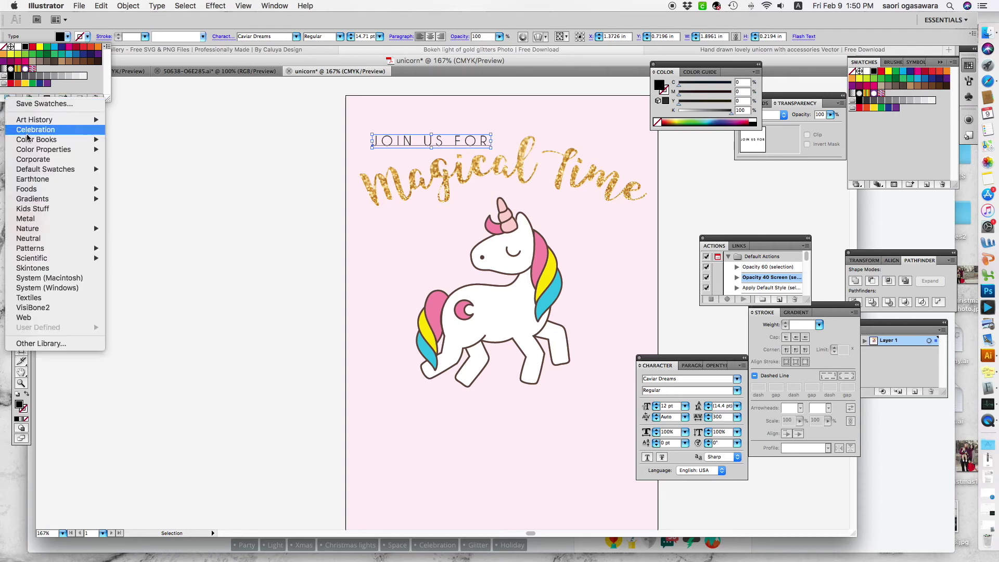
pyautogui.click(57, 219)
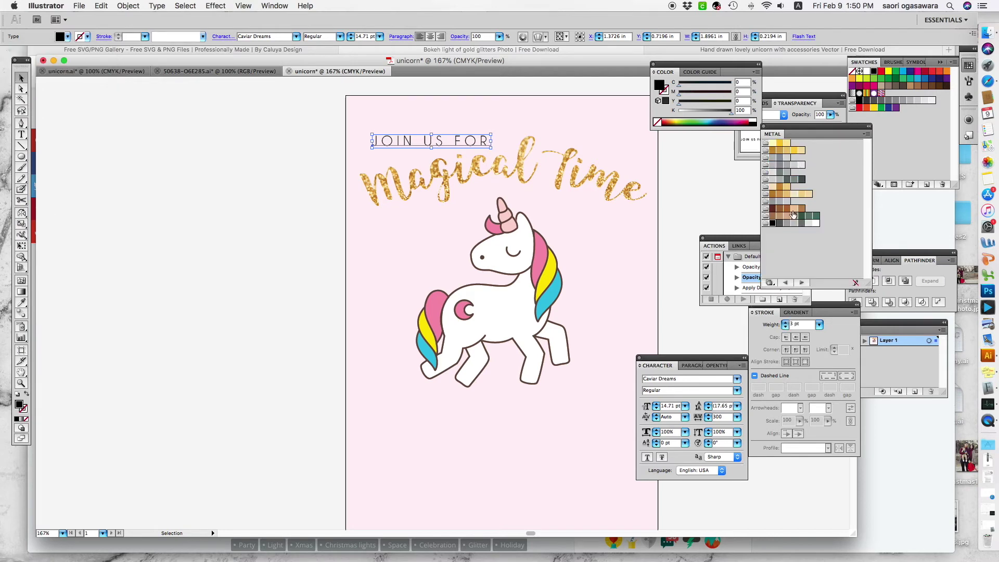
pyautogui.click(772, 150)
pyautogui.click(278, 144)
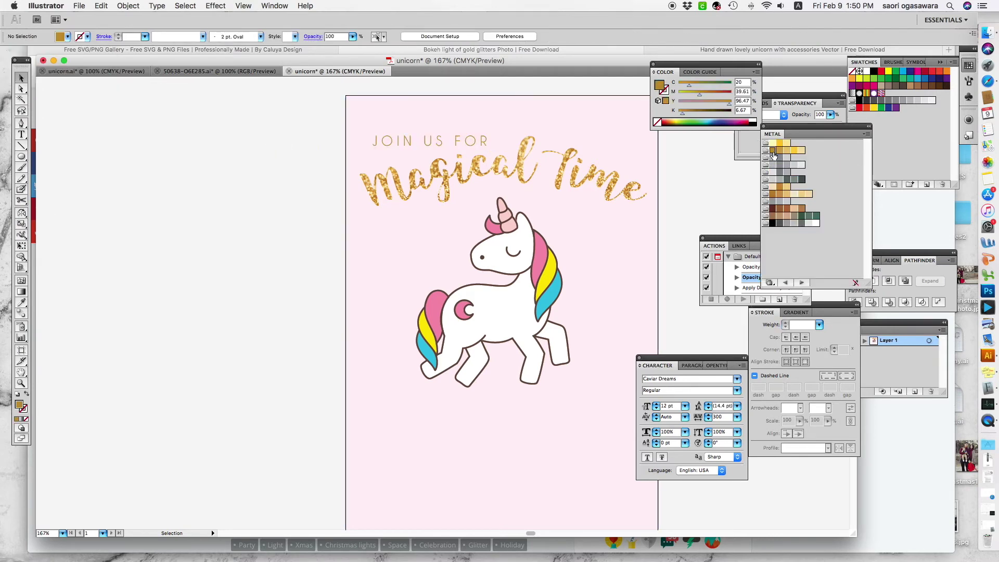
# - Enlarge the gold "JOIN US FOR" text to about 2.07 in wide above the "Magical Time" lettering
pyautogui.hscroll(5, 338, 156)
pyautogui.click(336, 139)
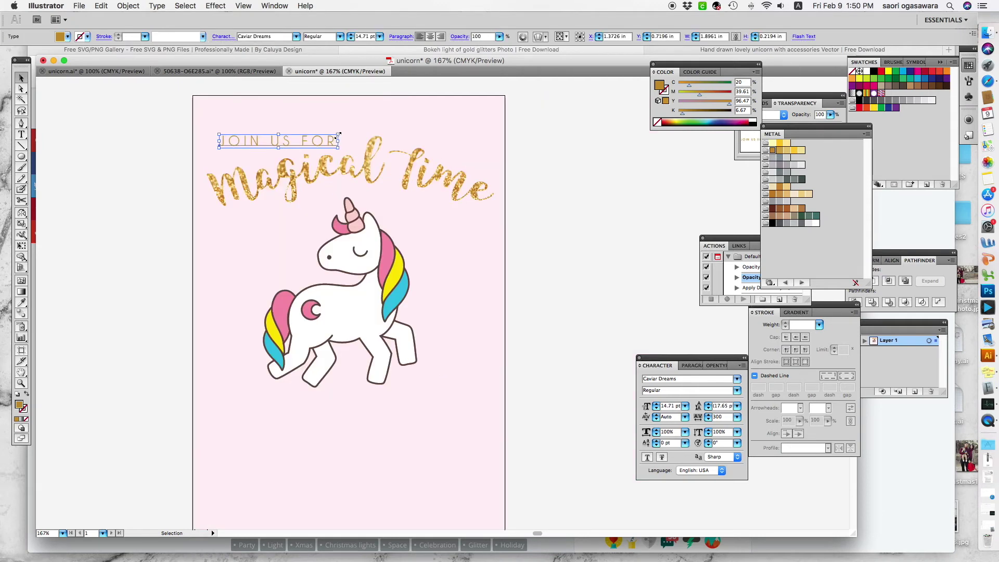
pyautogui.moveTo(338, 134); pyautogui.dragTo(373, 129)
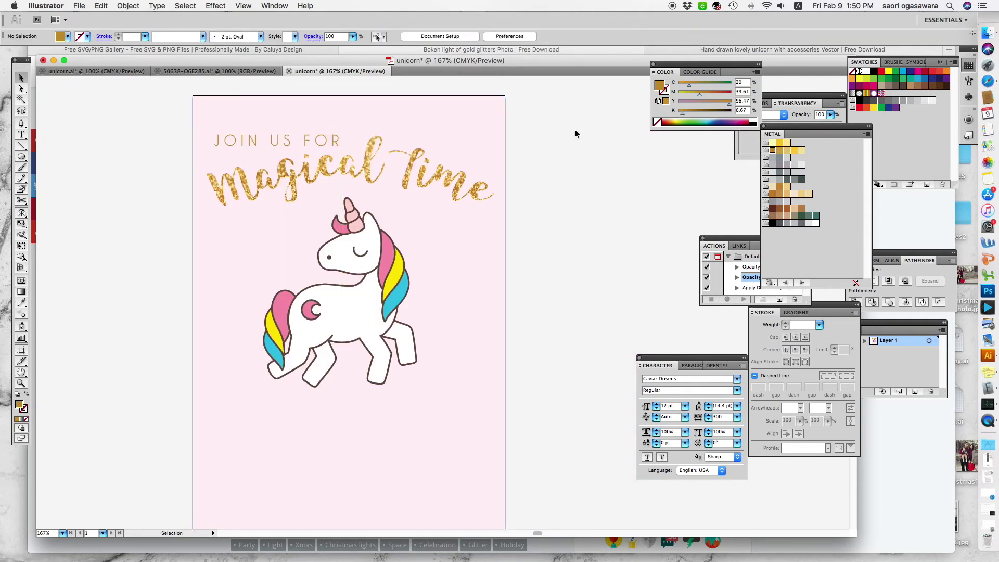
# - Add a gold text line about 2.22 in wide beside the artboard, reading the child's name followed by "IS TURNING 4!"
pyautogui.scroll(3, 576, 130)
pyautogui.scroll(-5, 615, 176)
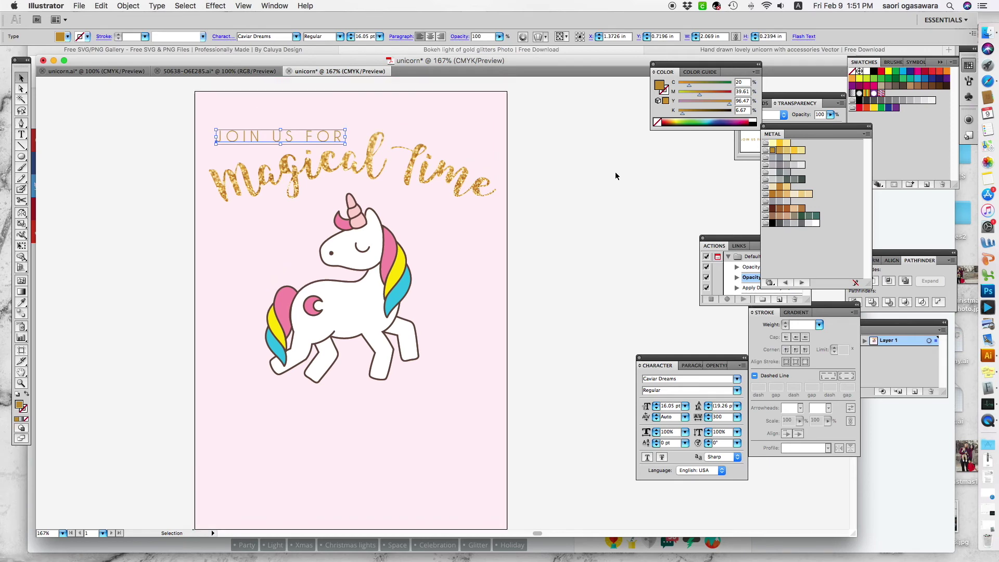
pyautogui.press('t')
pyautogui.write('JOIN US FOR')
pyautogui.write('MINA IS TURNING 4!')
pyautogui.press('Escape')
# - Move the unicorn down about 0.43 in and place the child's "IS TURNING 4!" line under the "Magical Time" lettering
pyautogui.moveTo(381, 232); pyautogui.dragTo(379, 259)
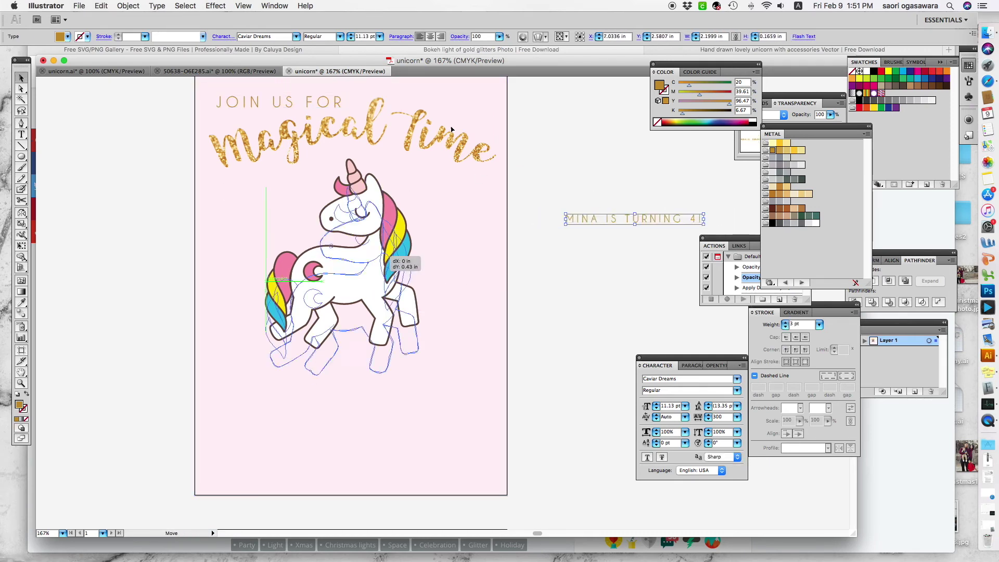
pyautogui.scroll(2, 502, 107)
pyautogui.moveTo(621, 263); pyautogui.dragTo(382, 214)
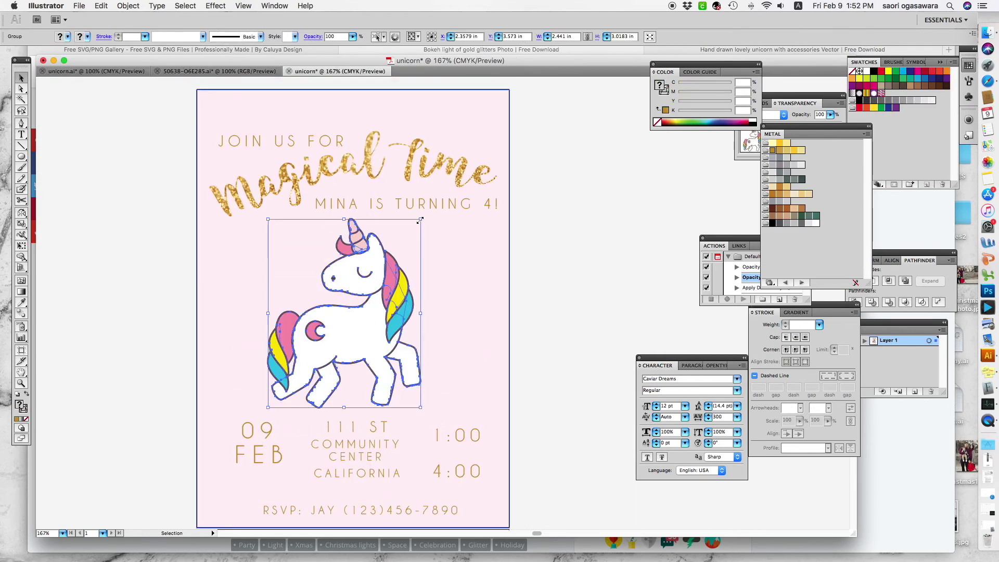
# - Raise the "JOIN US FOR" and glitter lettering, and reposition the unicorn at about 2.39 in wide above the event details
pyautogui.press('super+z')
pyautogui.press('super+z')
pyautogui.press('super+z')
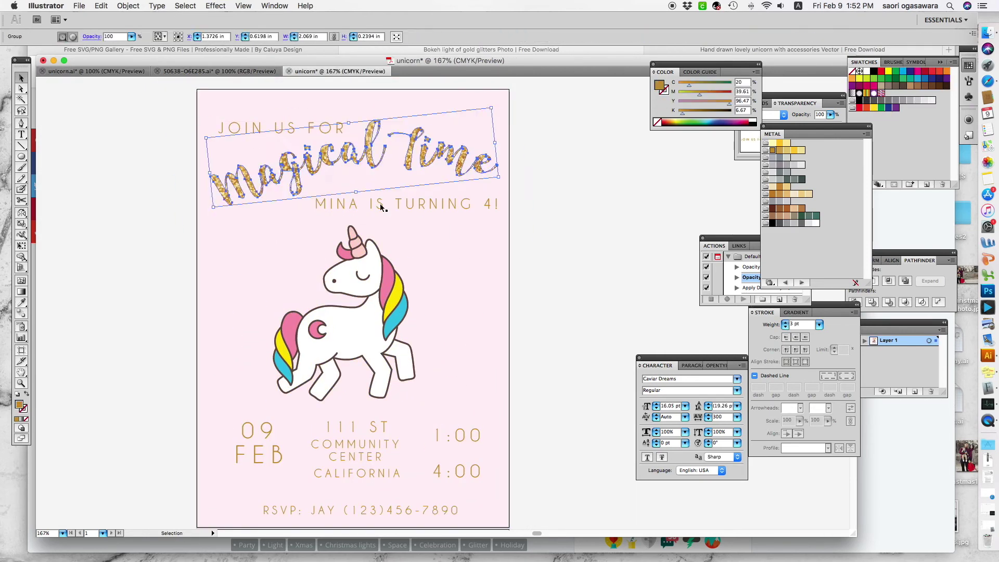
pyautogui.click(586, 289)
pyautogui.scroll(-1, 586, 290)
pyautogui.hscroll(-5, 585, 287)
pyautogui.click(473, 290)
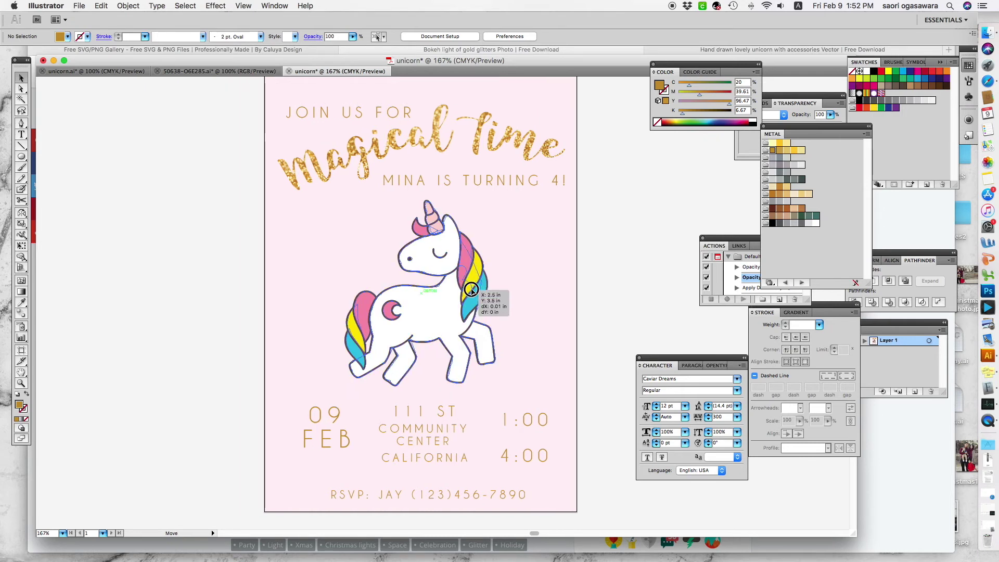
pyautogui.click(628, 289)
pyautogui.scroll(1, 629, 289)
pyautogui.scroll(-1, 628, 289)
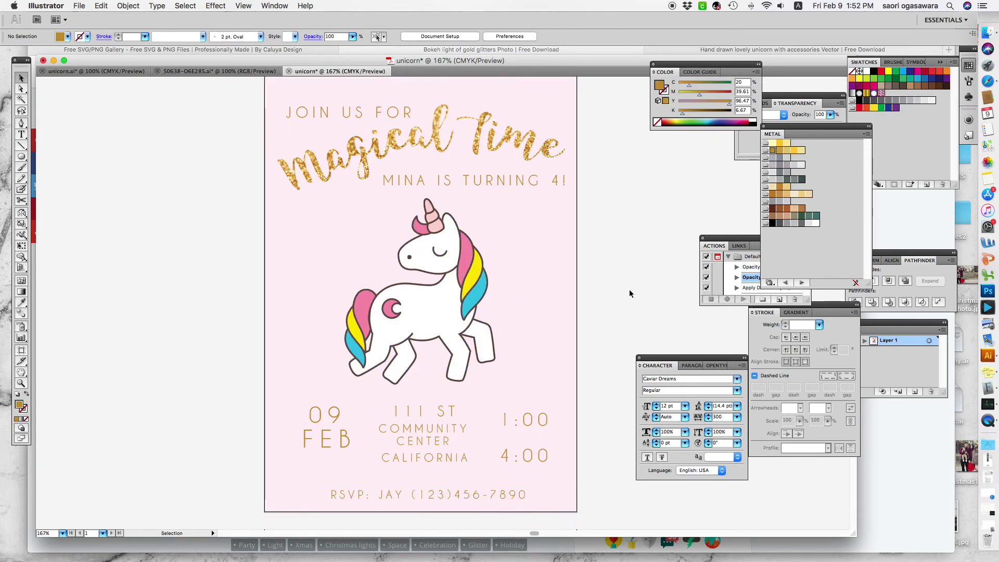
# - Examine the vertical divider line between the date and address in the finished unicorn.ai invitation
pyautogui.click(77, 71)
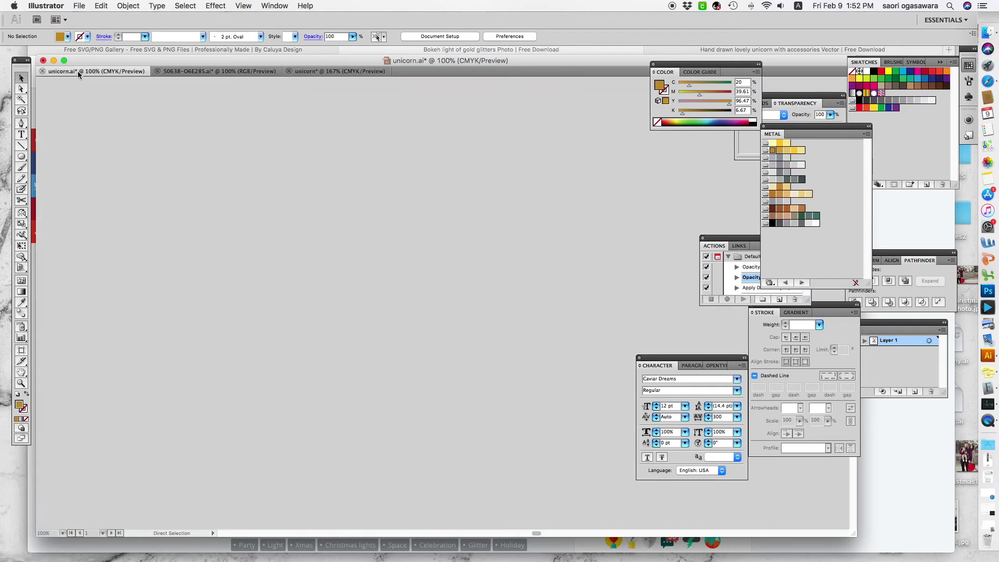
pyautogui.press('z')
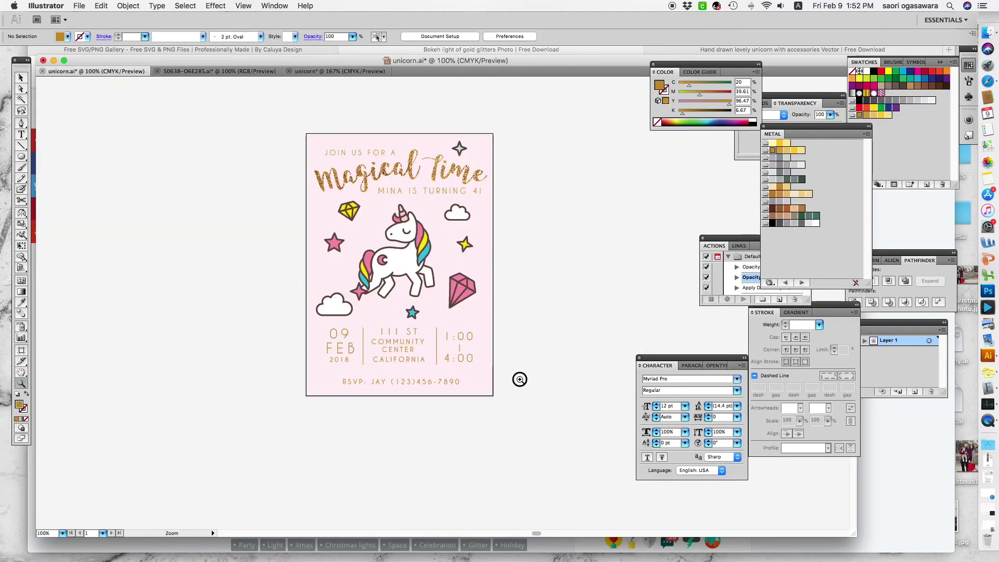
pyautogui.click(520, 380)
pyautogui.click(268, 278)
pyautogui.click(21, 77)
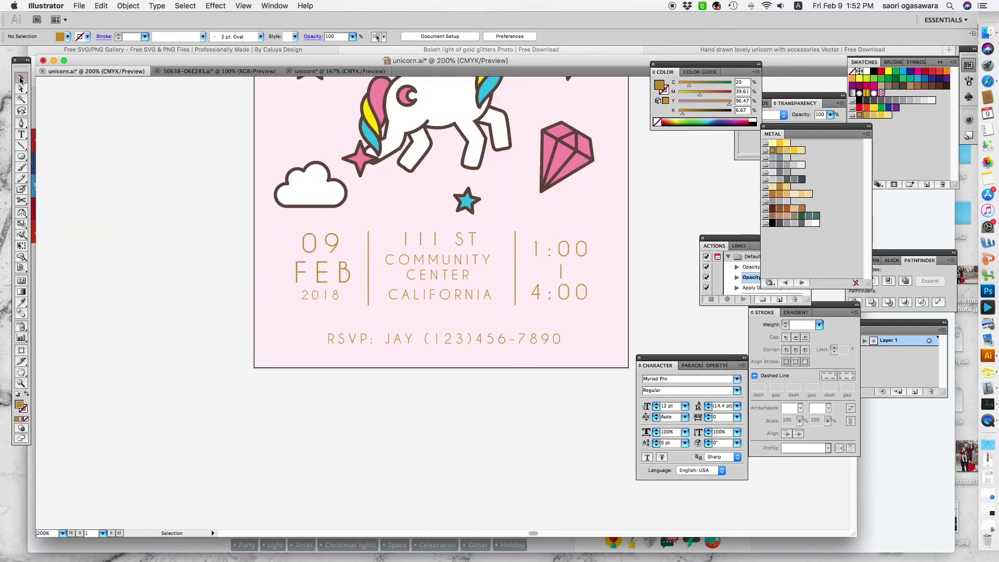
pyautogui.click(368, 268)
# - Draw a vertical line about 0.86 in tall between the date and address, with a 1 pt dark gold Metal-library stroke and no fill
pyautogui.click(351, 71)
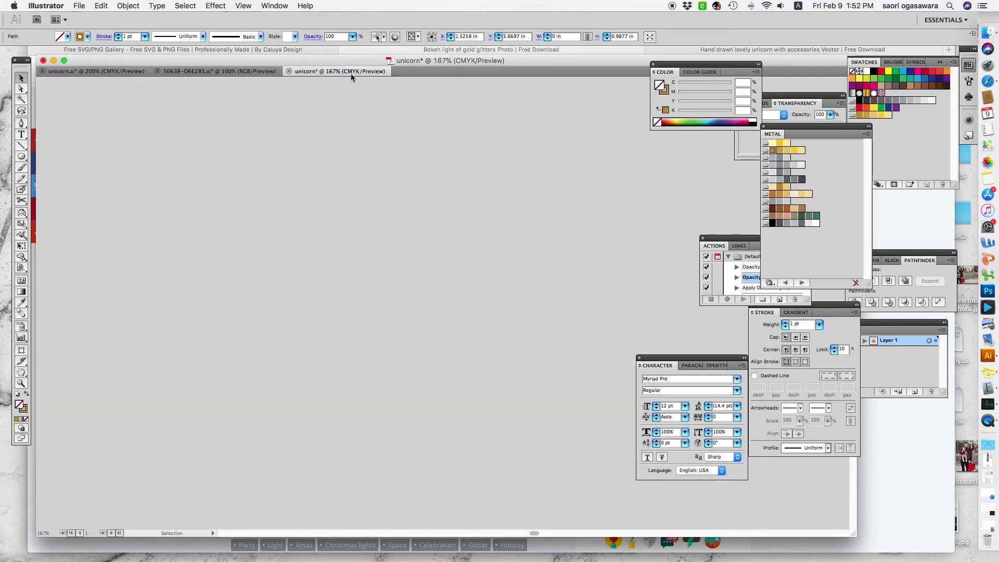
pyautogui.click(22, 148)
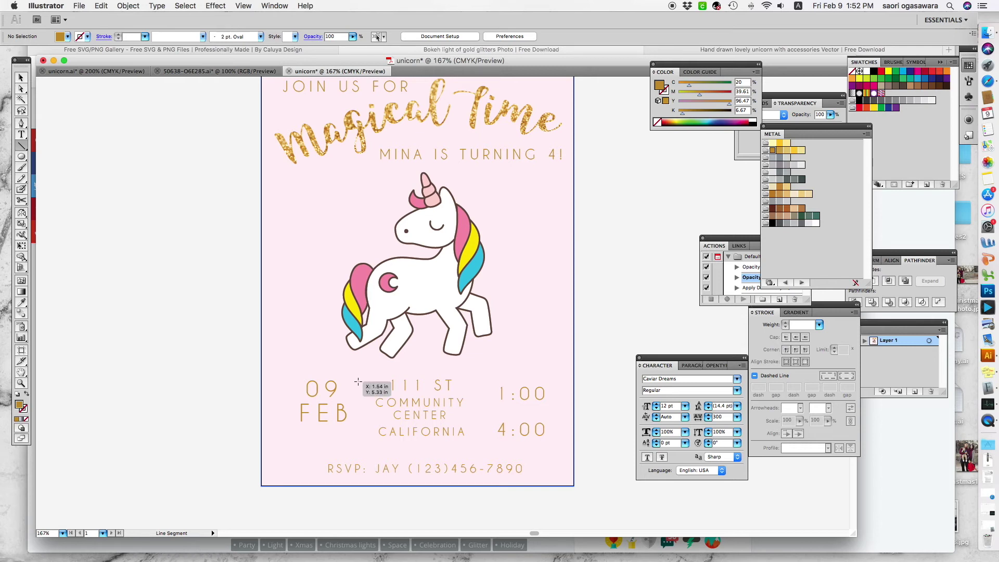
pyautogui.moveTo(357, 382); pyautogui.dragTo(358, 436)
pyautogui.click(20, 77)
pyautogui.click(87, 38)
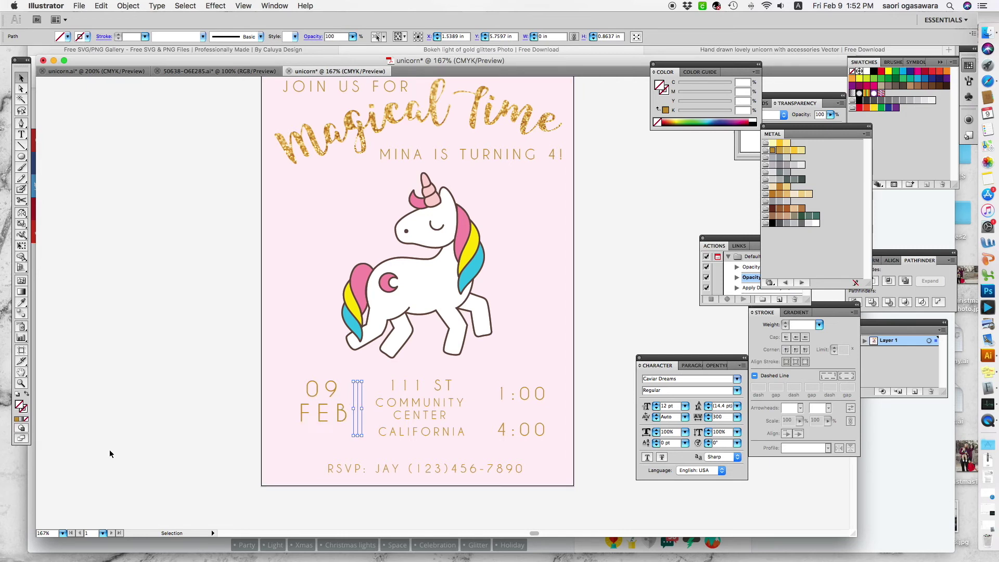
pyautogui.click(24, 411)
pyautogui.click(772, 151)
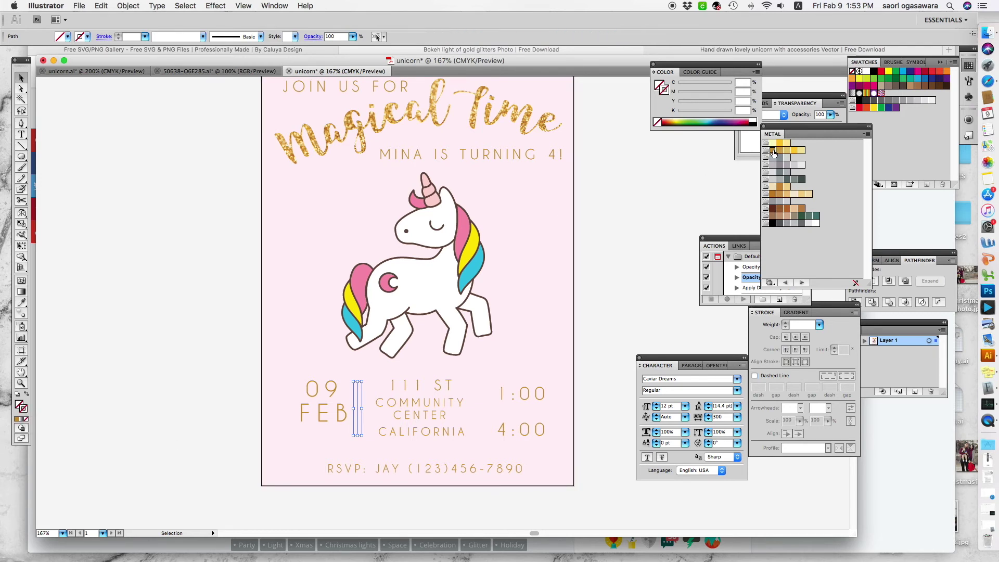
pyautogui.click(203, 354)
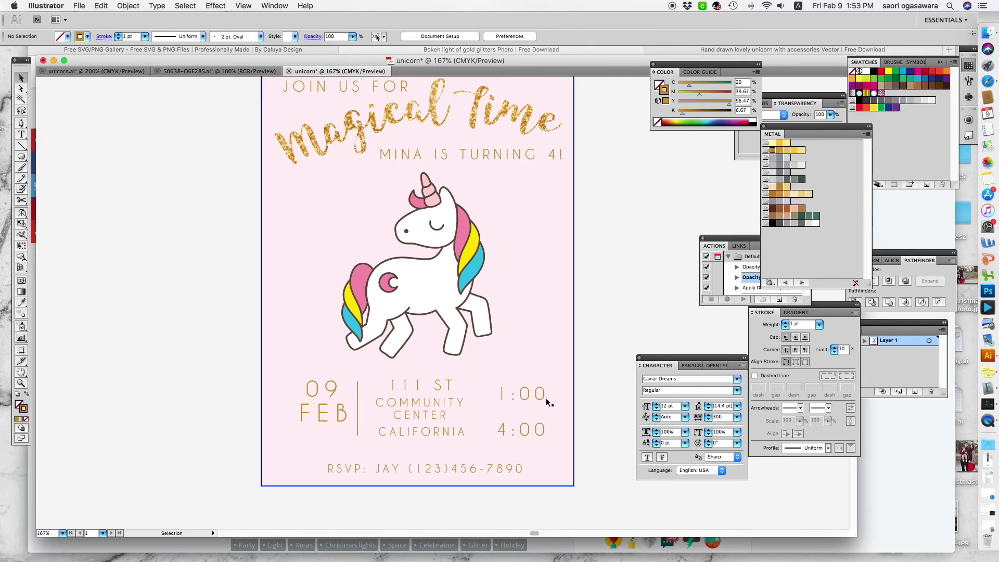
# - Nudge the gold divider away from "FEB" and place a copy of it between the address and the times
pyautogui.moveTo(357, 417); pyautogui.dragTo(362, 416)
pyautogui.press('a')
pyautogui.press('super+c')
pyautogui.press('super+v')
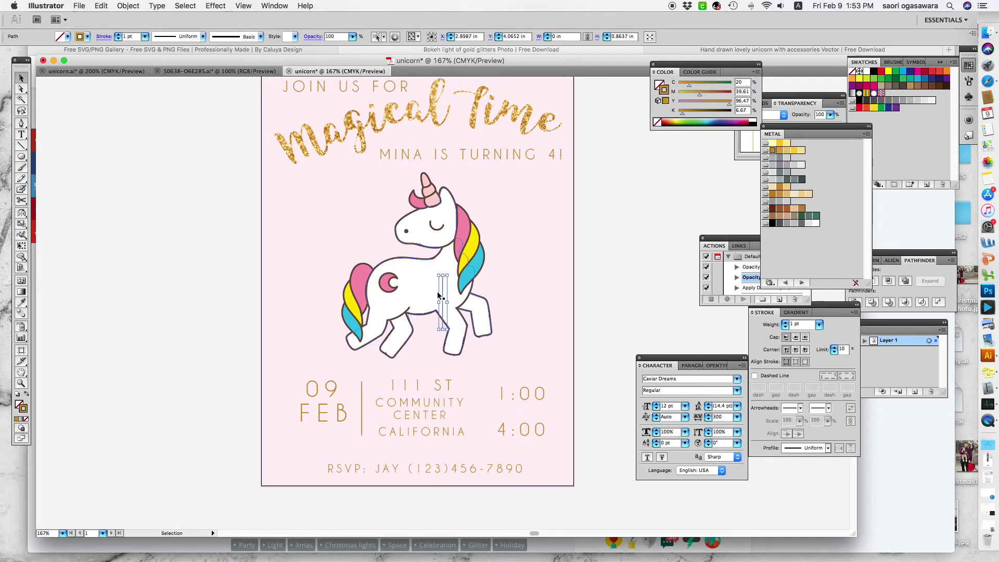
pyautogui.moveTo(442, 291); pyautogui.dragTo(479, 395)
pyautogui.click(603, 383)
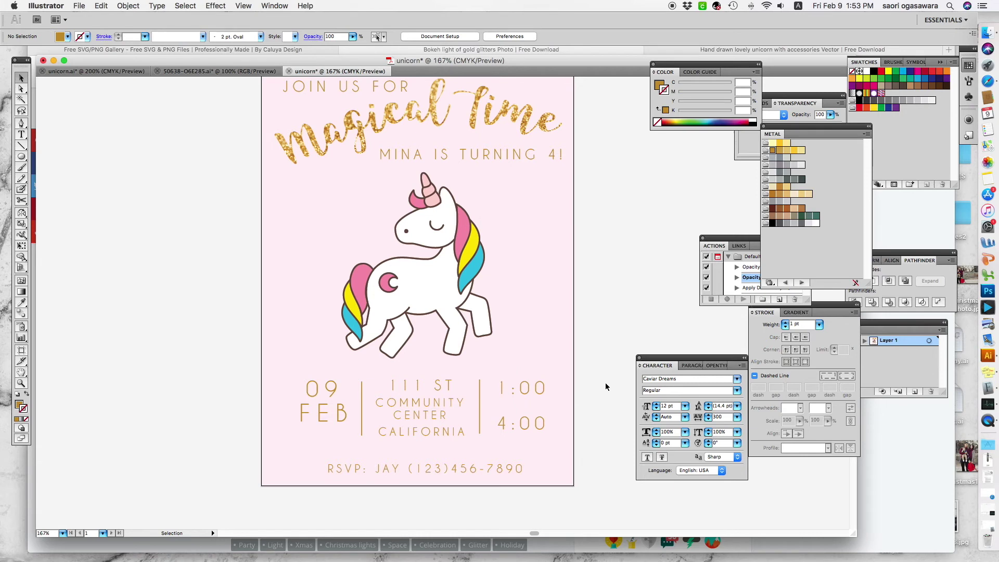
# - Lower "4:00" about 0.07 in and place a divider copy between the times, scaled to about 0.25 in tall with a 0.543 pt stroke
pyautogui.moveTo(517, 423); pyautogui.dragTo(517, 427)
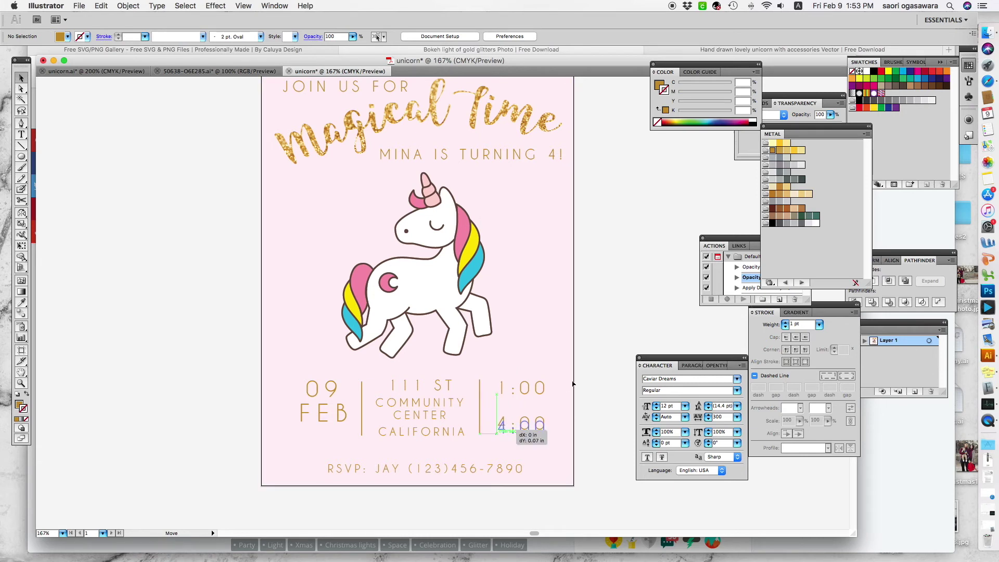
pyautogui.click(515, 409)
pyautogui.click(479, 411)
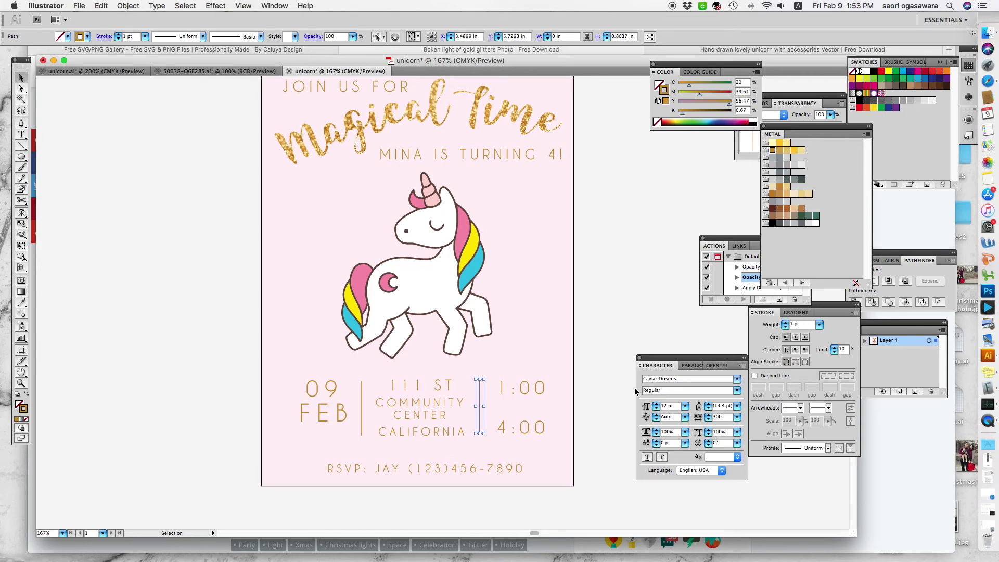
pyautogui.press('super+v')
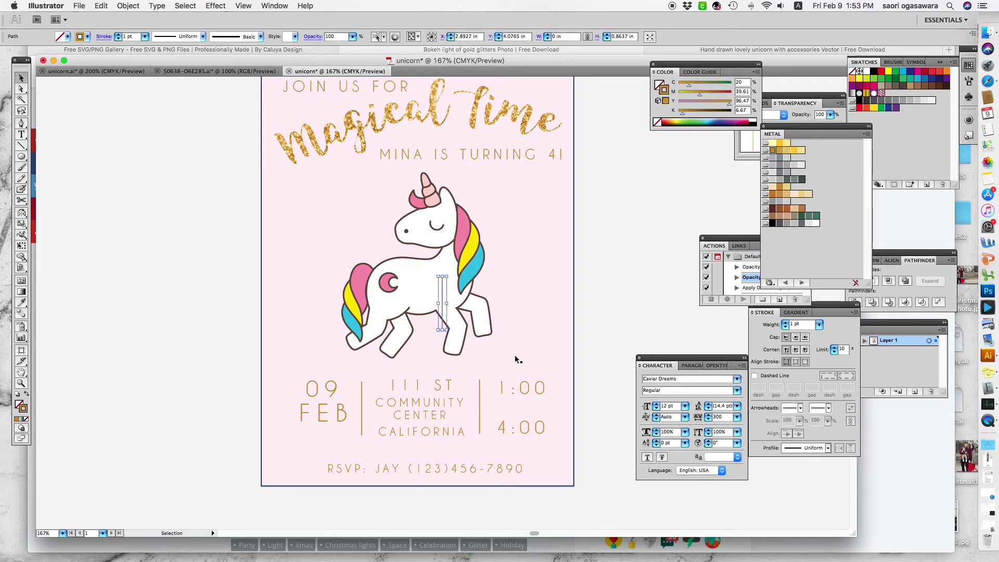
pyautogui.moveTo(441, 302); pyautogui.dragTo(521, 410)
pyautogui.click(587, 309)
pyautogui.click(592, 398)
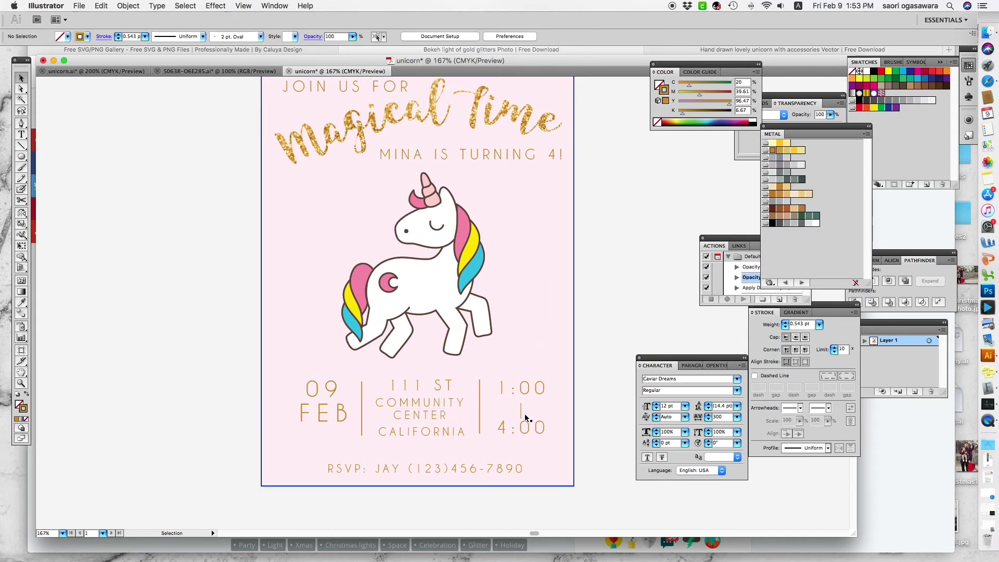
pyautogui.click(521, 411)
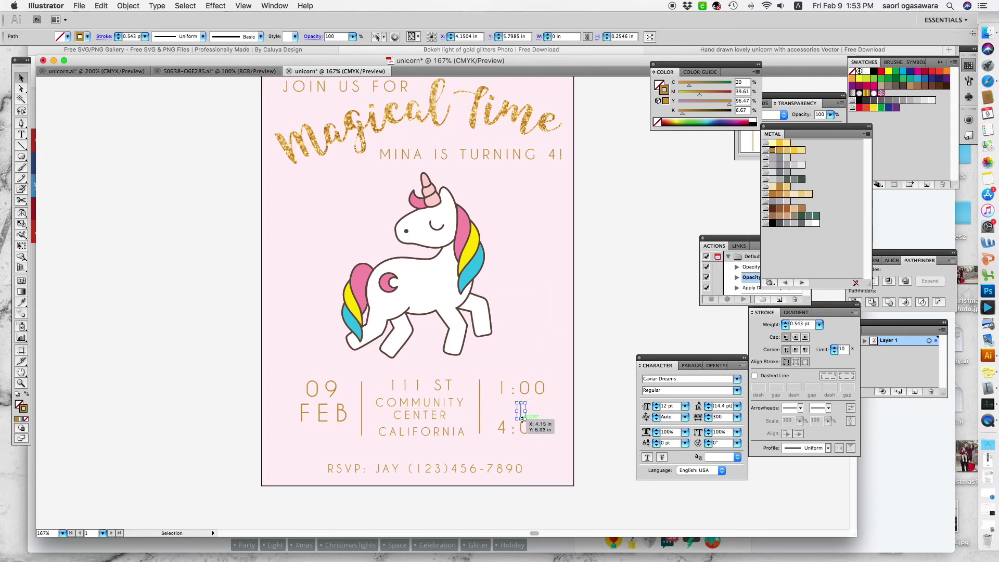
pyautogui.click(585, 402)
# - Add "2018" in gold beneath "FEB" and nudge the RSVP line slightly up
pyautogui.hotkey('ctrl', 'f')
pyautogui.moveTo(452, 467); pyautogui.dragTo(452, 467)
pyautogui.click(670, 314)
pyautogui.scroll(2, 670, 314)
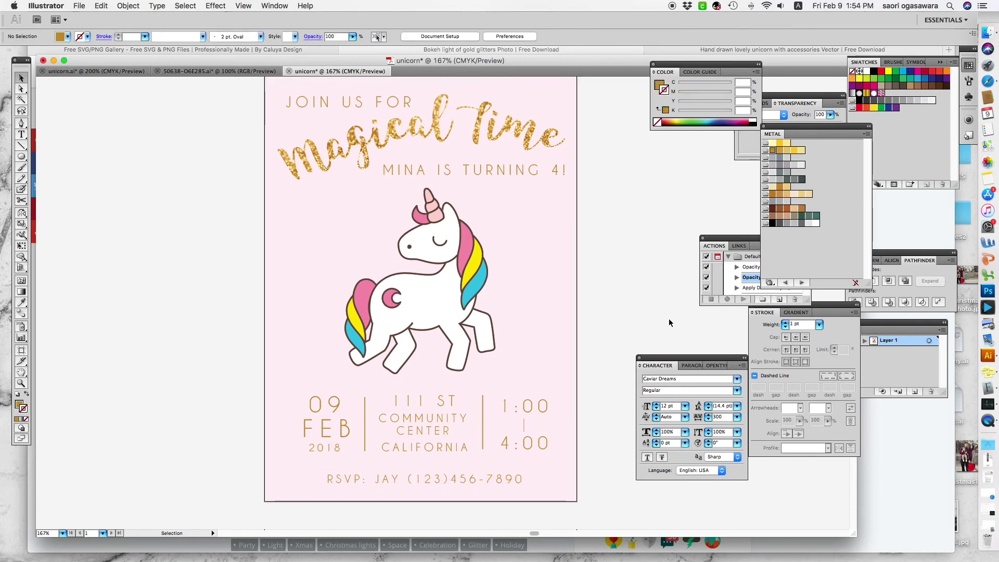
# - Set the invitation view to 150%, then switch to the 50638-O6E285.ai artwork and clear its selection
pyautogui.click(21, 383)
pyautogui.keyDown('ctrl'); pyautogui.click(452, 262); pyautogui.keyUp('ctrl')
pyautogui.scroll(1, 451, 286)
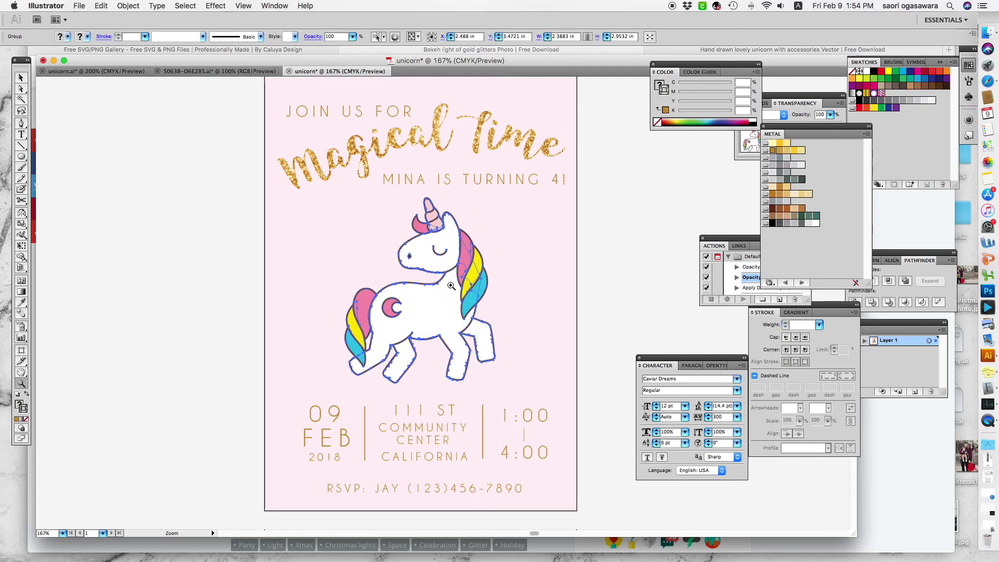
pyautogui.keyDown('alt'); pyautogui.click(451, 286); pyautogui.keyUp('alt')
pyautogui.click(22, 77)
pyautogui.click(89, 145)
pyautogui.click(214, 72)
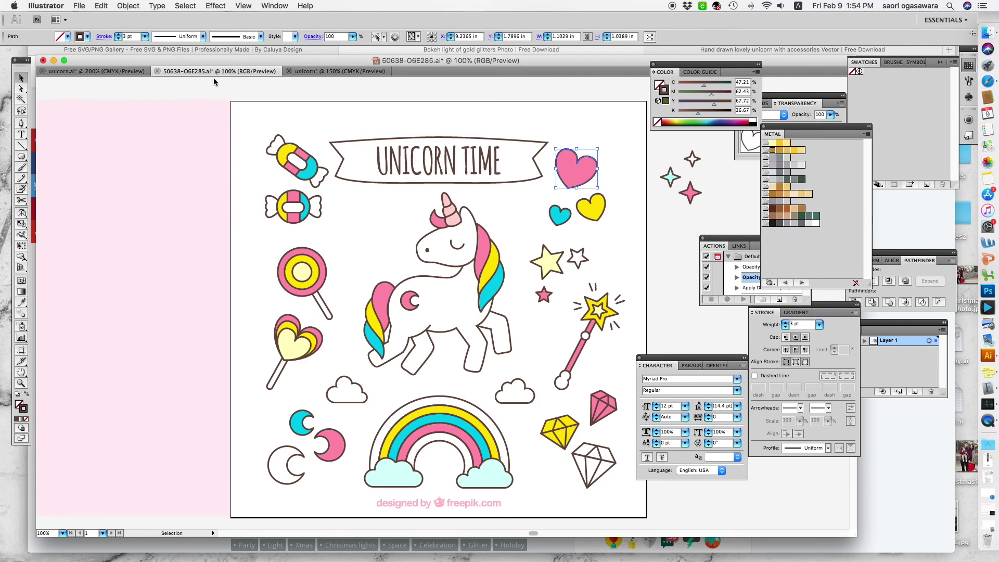
pyautogui.click(636, 242)
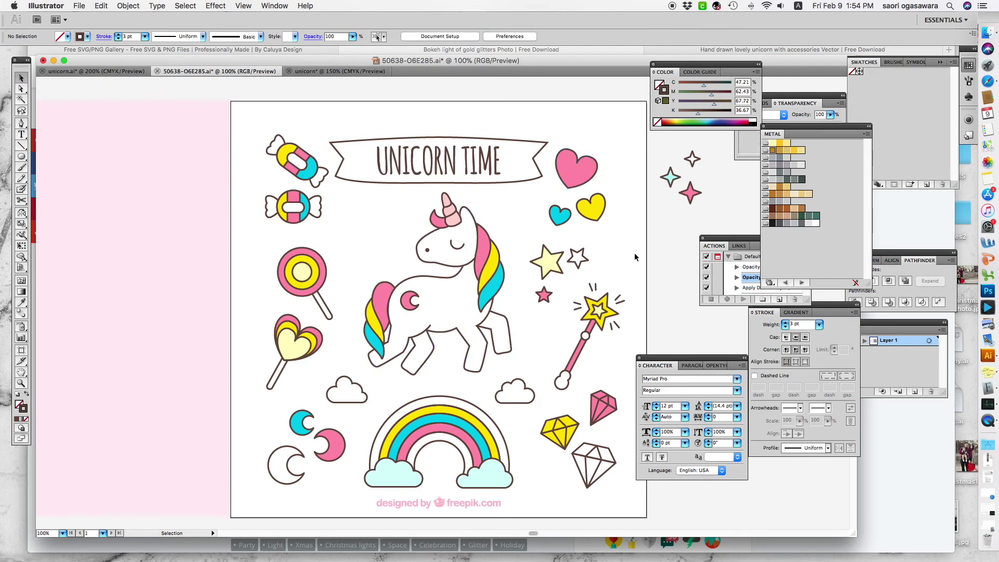
pyautogui.scroll(-3, 634, 257)
pyautogui.hscroll(3, 546, 296)
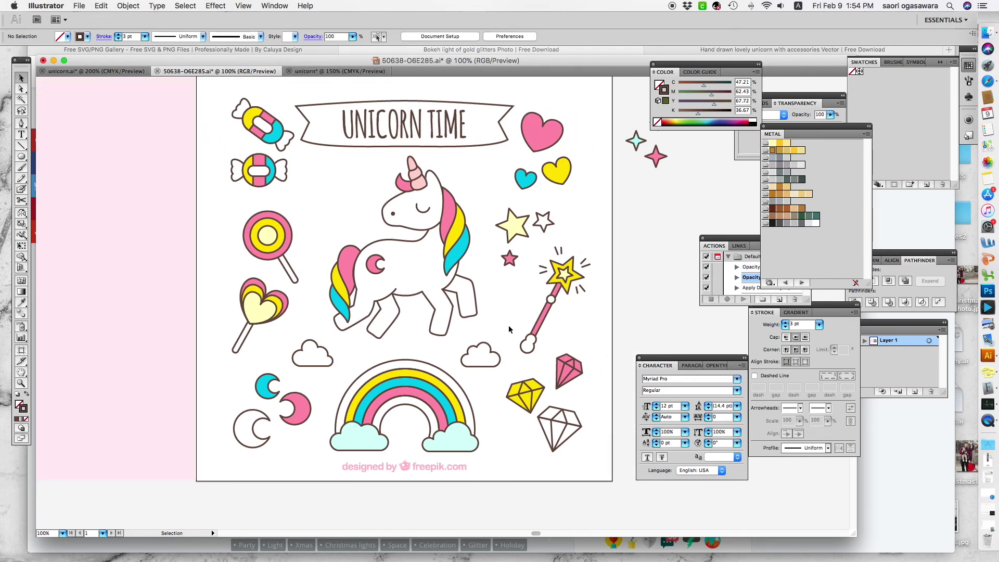
# - Try to move the small cloud beside the rainbow as one object, then undo the move
pyautogui.click(489, 359)
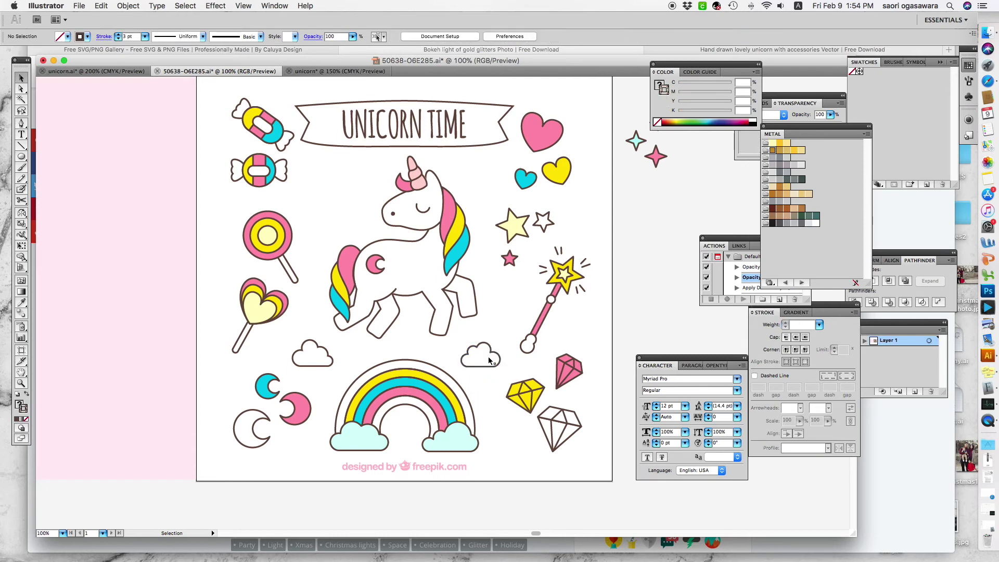
pyautogui.click(489, 359)
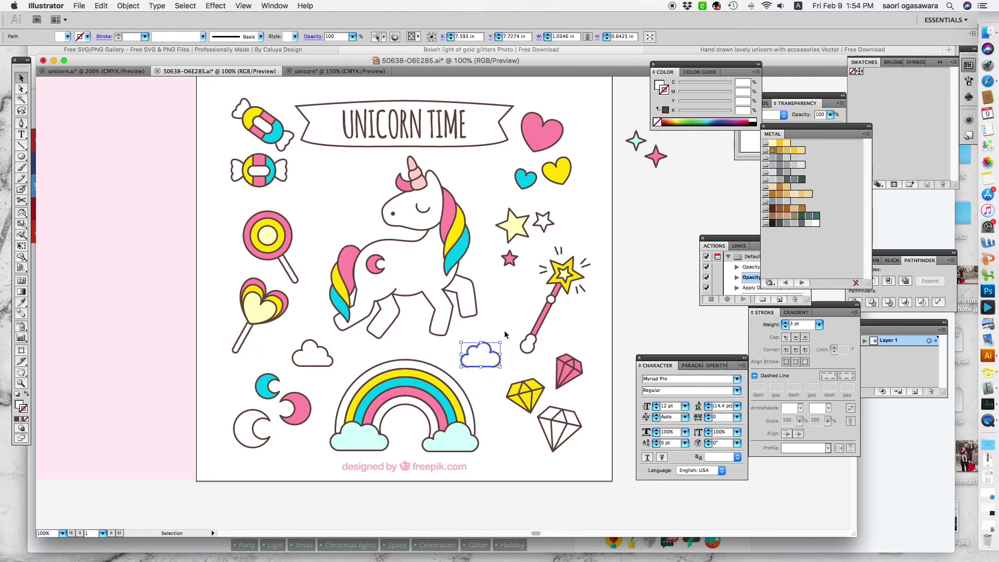
pyautogui.moveTo(489, 358); pyautogui.dragTo(489, 392)
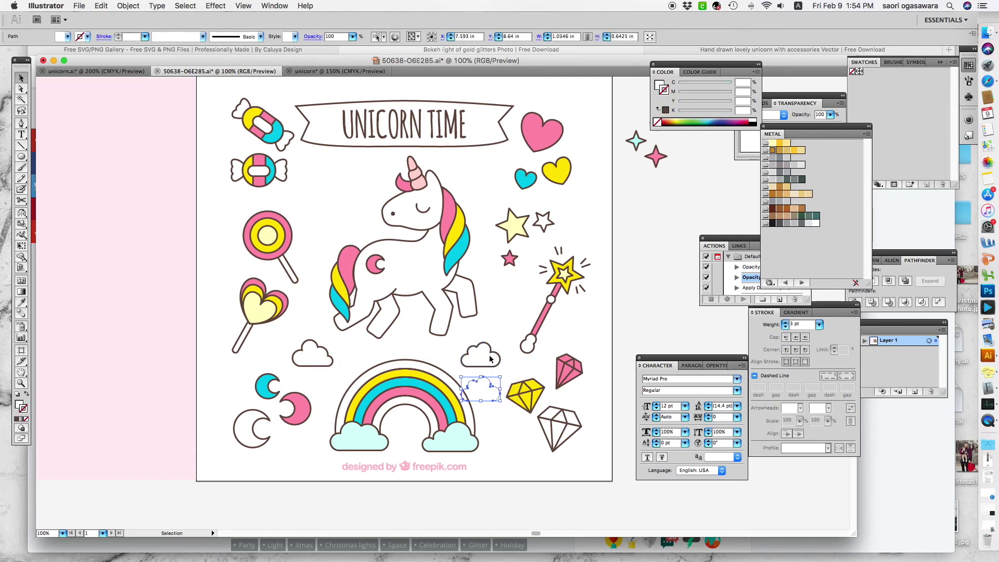
pyautogui.press('super+z')
pyautogui.press('super+z')
pyautogui.press('super+z')
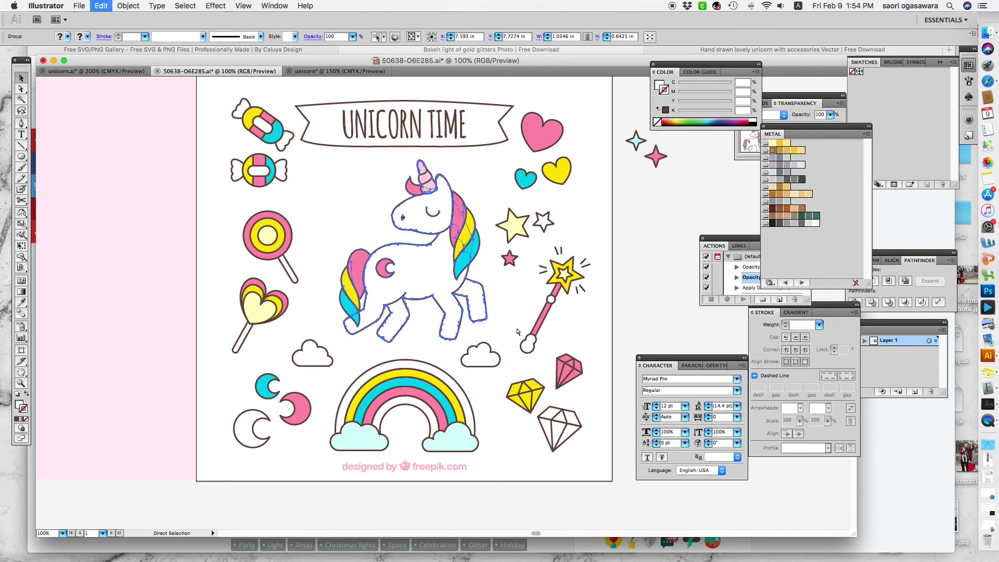
pyautogui.click(507, 328)
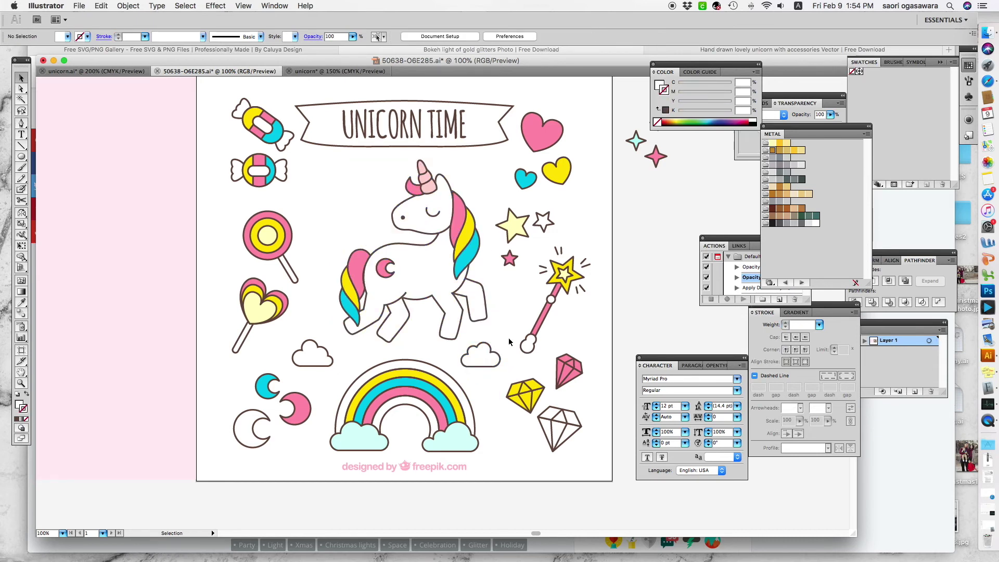
# - Group the outline and fill of the cloud beside the rainbow, and likewise group the large pink heart
pyautogui.moveTo(507, 338); pyautogui.dragTo(468, 364)
pyautogui.hscroll(1, 396, 281)
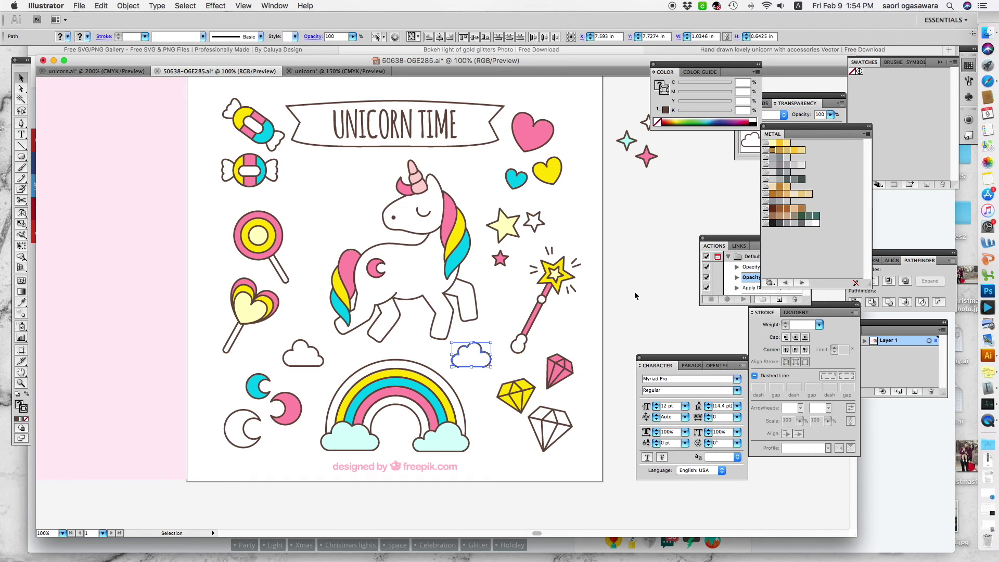
pyautogui.press('super+g')
pyautogui.click(536, 140)
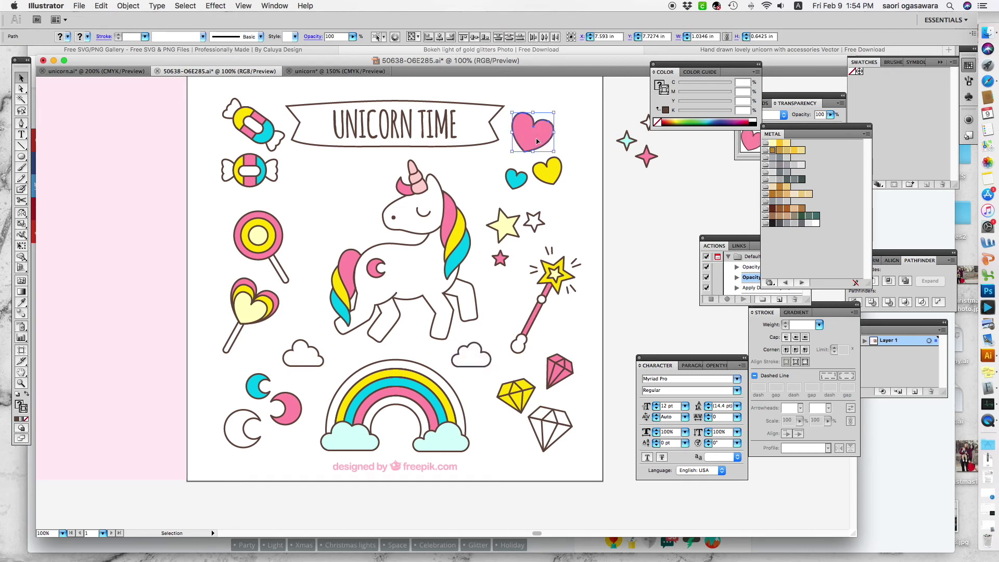
pyautogui.press('super+g')
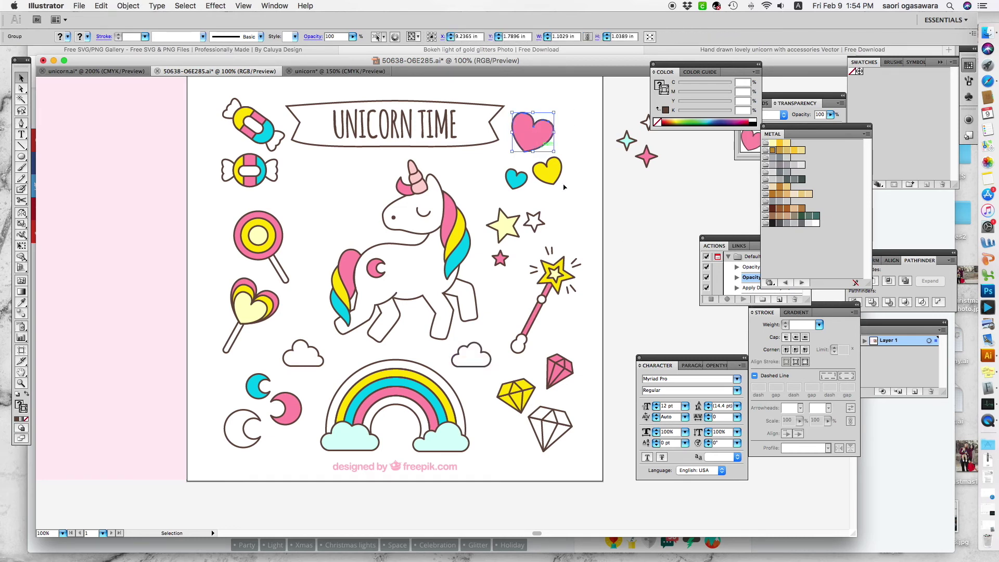
# - Copy stars, clouds, the pink diamond, the mint sparkle and the yellow heart into the invitation and arrange them around the unicorn
pyautogui.click(547, 174)
pyautogui.press('a')
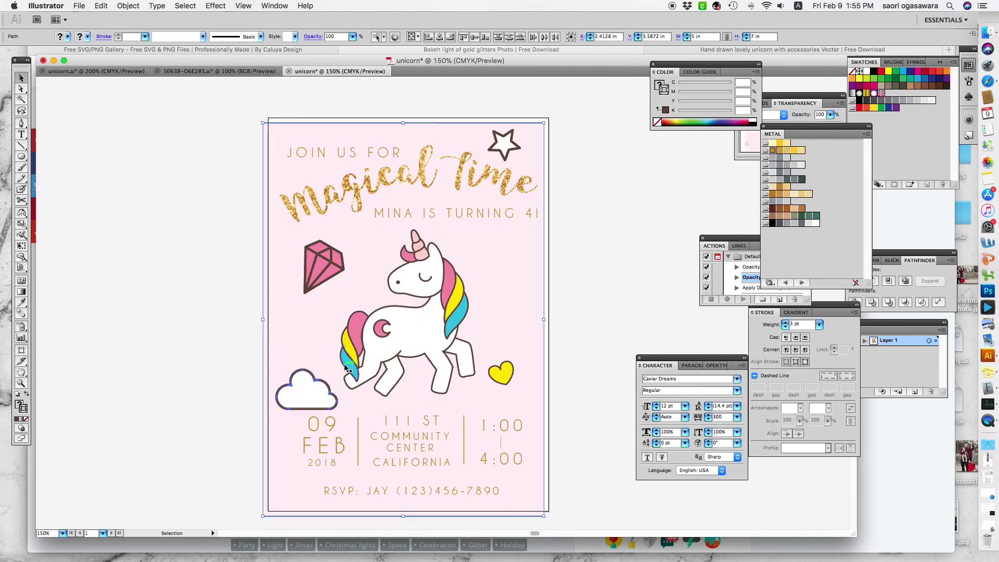
pyautogui.click(302, 348)
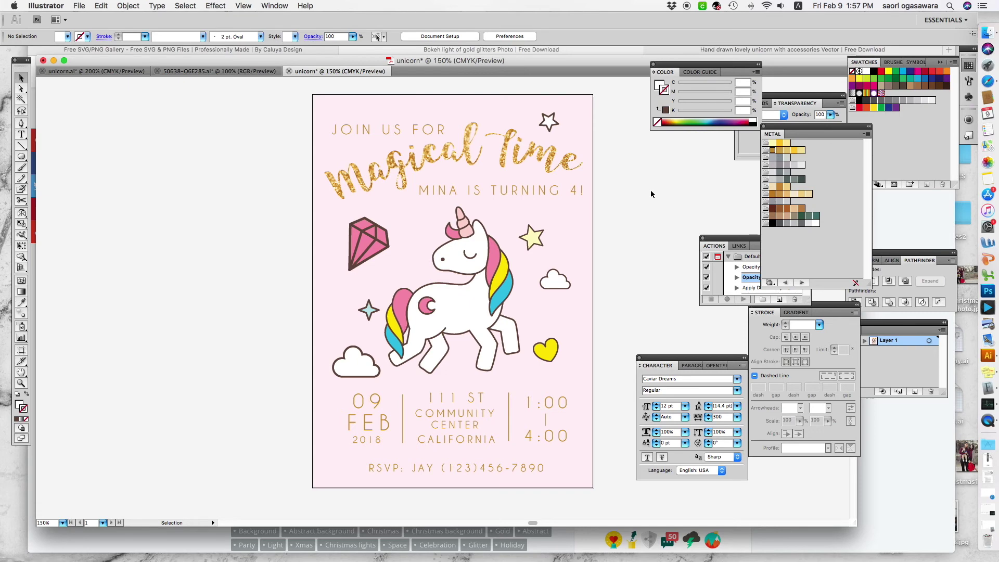
# - Examine the full layout of the unicorn.ai design at 150% for comparison and return to the invitation document
pyautogui.click(105, 73)
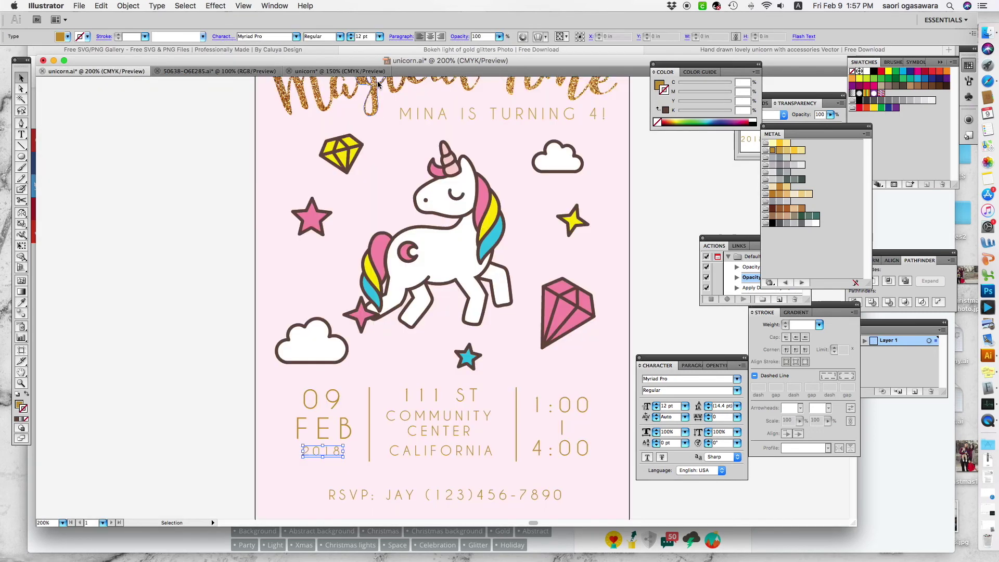
pyautogui.press('z')
pyautogui.press('super+minus')
pyautogui.press('super+minus')
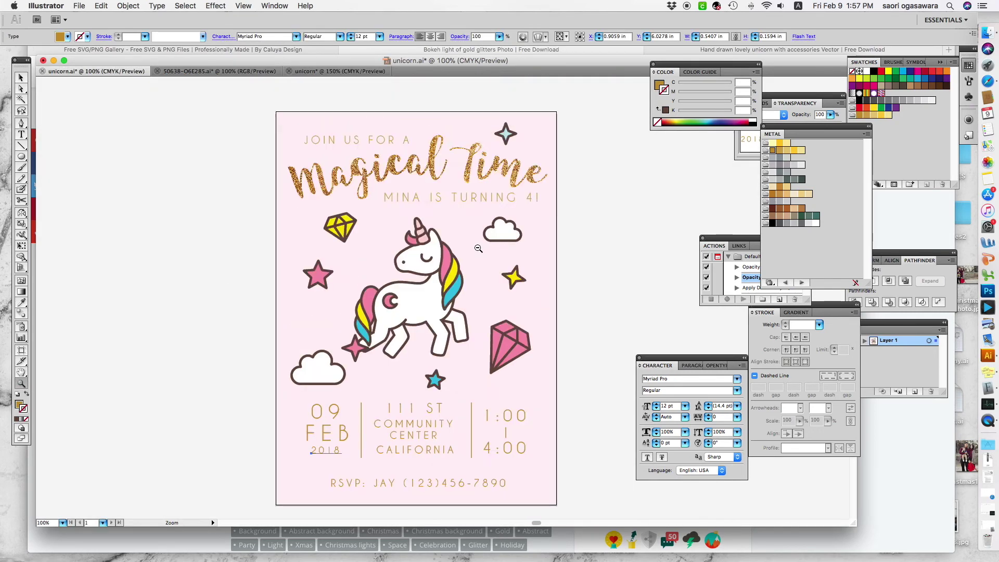
pyautogui.press('v')
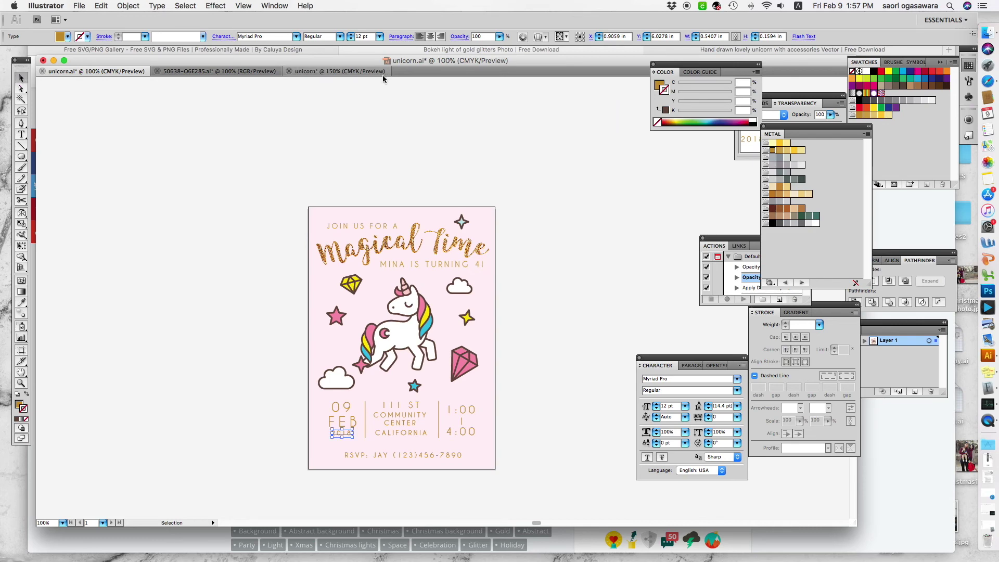
pyautogui.press('z')
pyautogui.click(372, 361)
pyautogui.scroll(2, 433, 360)
pyautogui.hscroll(2, 433, 360)
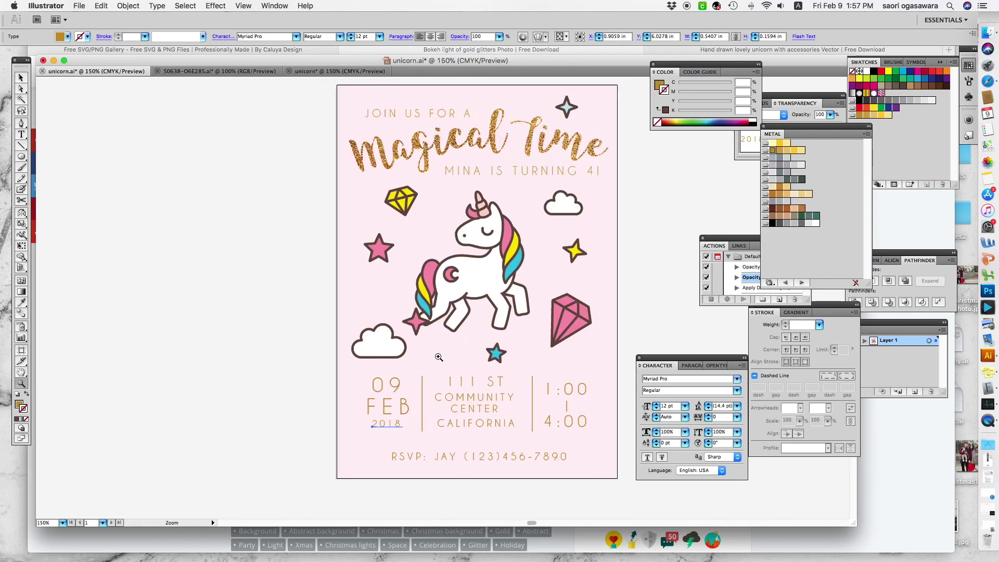
pyautogui.click(356, 73)
pyautogui.press('v')
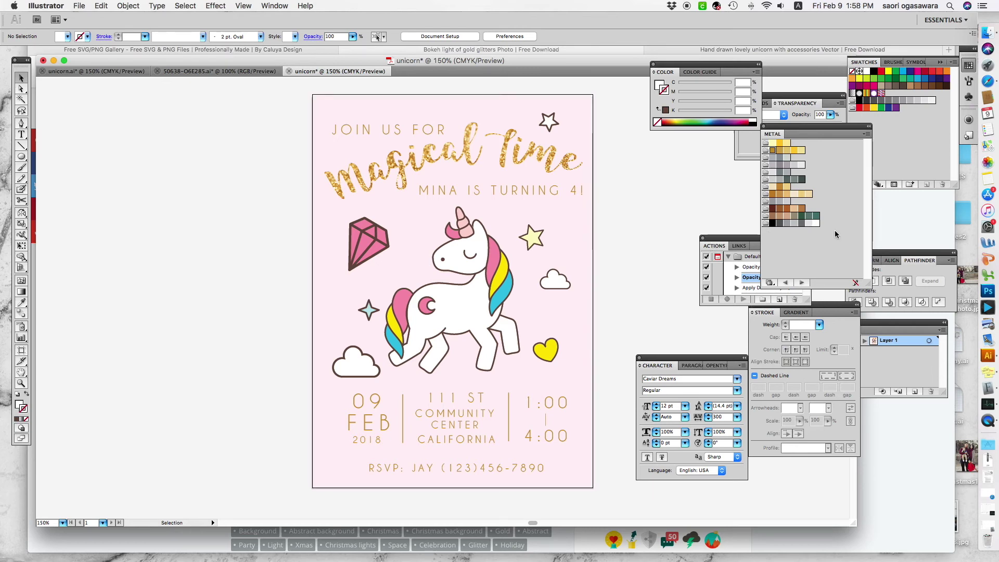
pyautogui.click(917, 222)
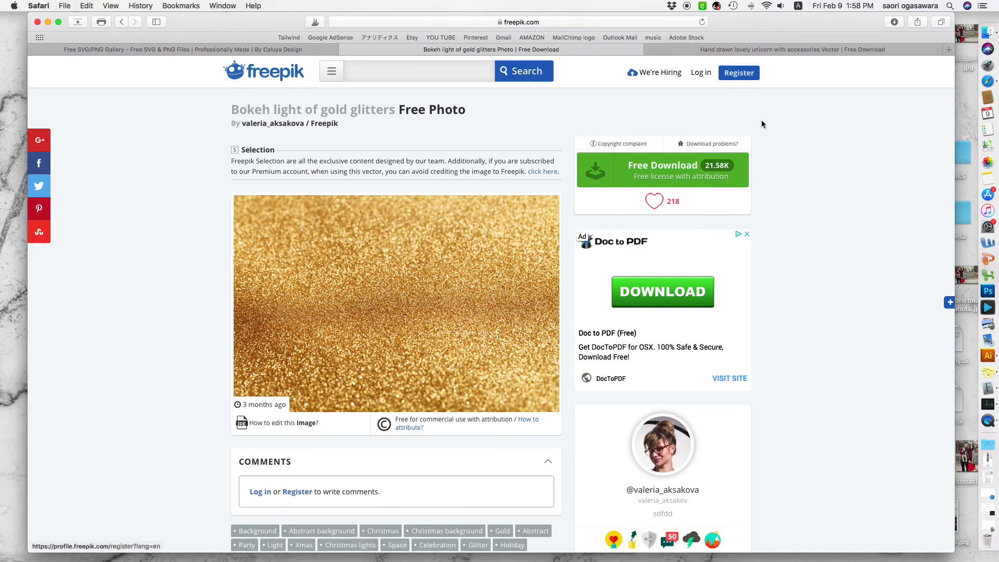
pyautogui.hotkey('ctrl', 'Up')
pyautogui.click(350, 208)
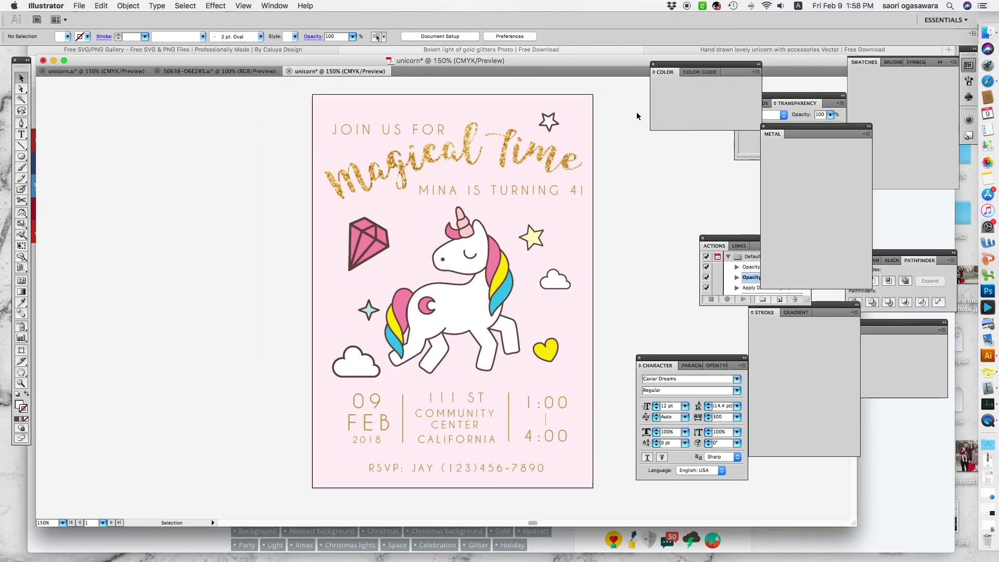